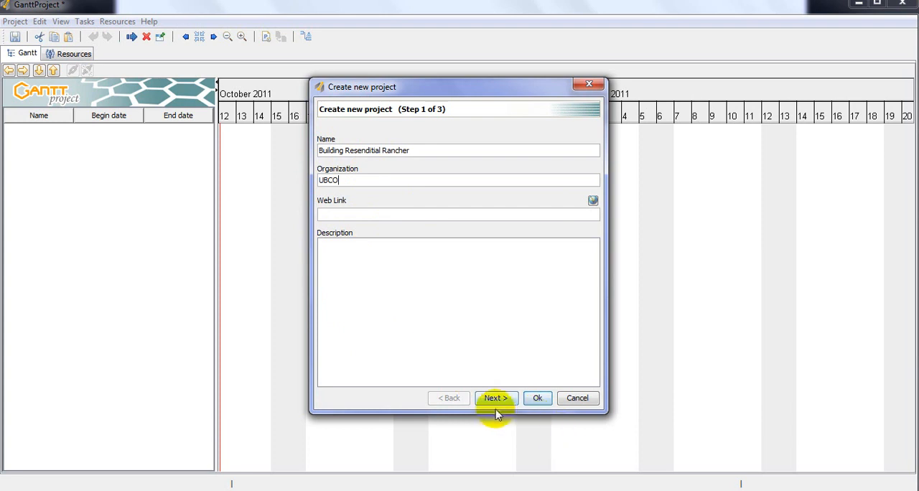
- Continue past the project details and include the Software Development role set in addition to the Default role set
click(497, 400)
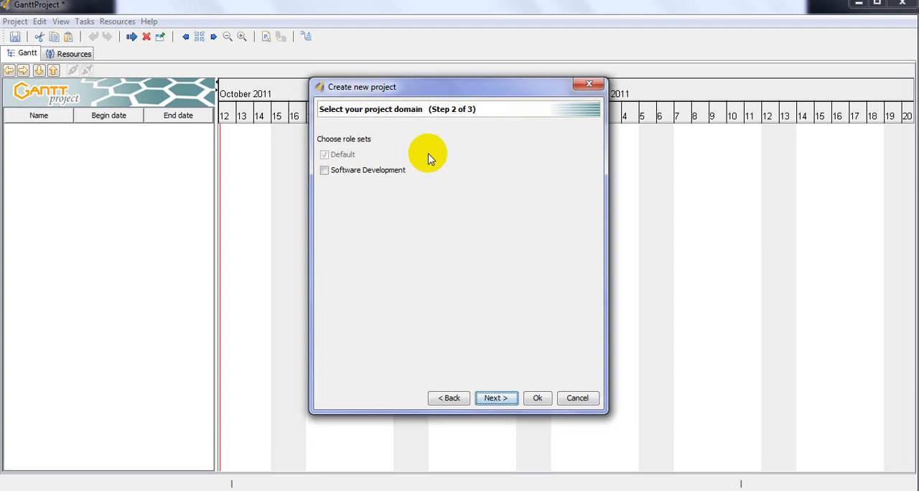
mouse_move(342, 162)
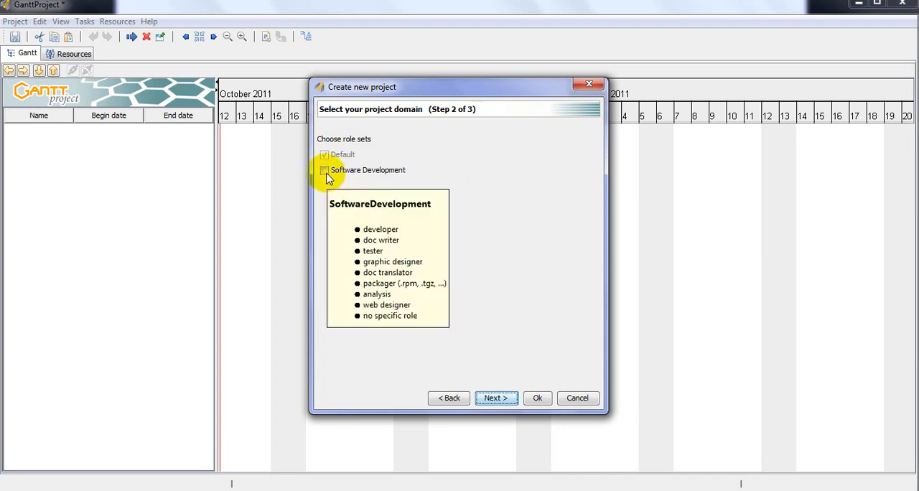
mouse_move(376, 175)
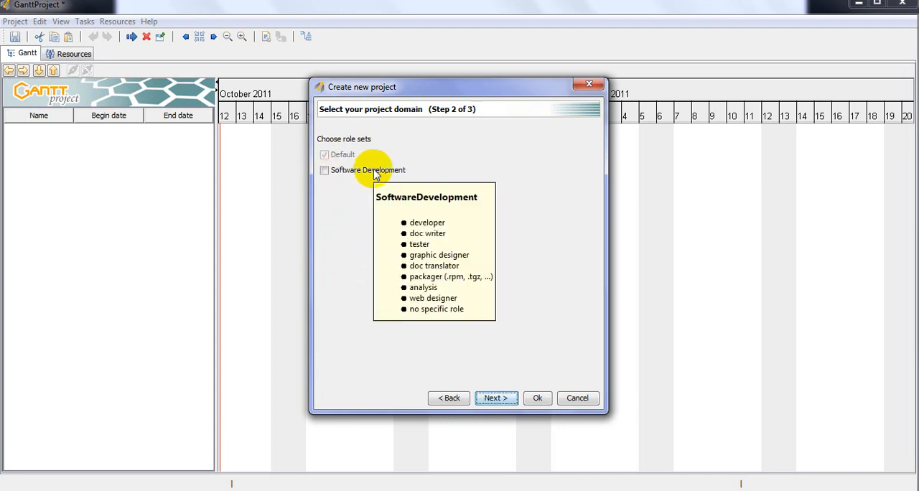
click(324, 172)
click(326, 174)
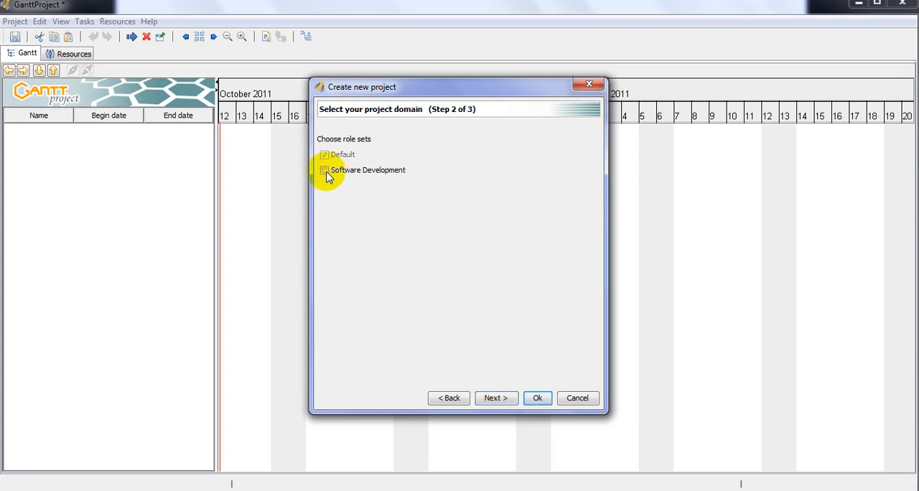
click(326, 173)
mouse_move(327, 174)
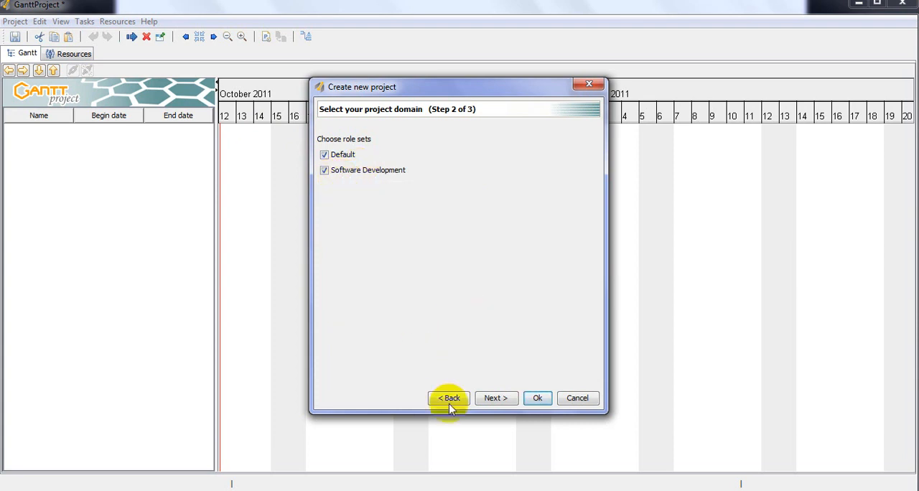
click(494, 398)
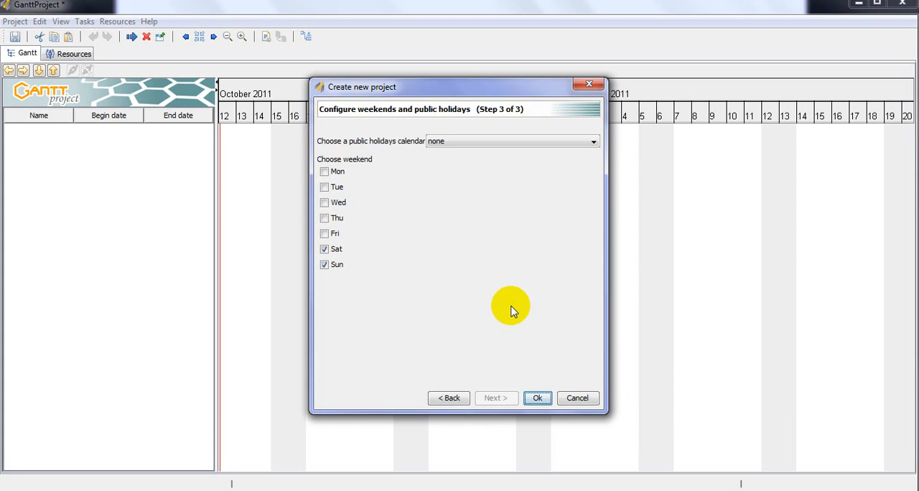
click(327, 250)
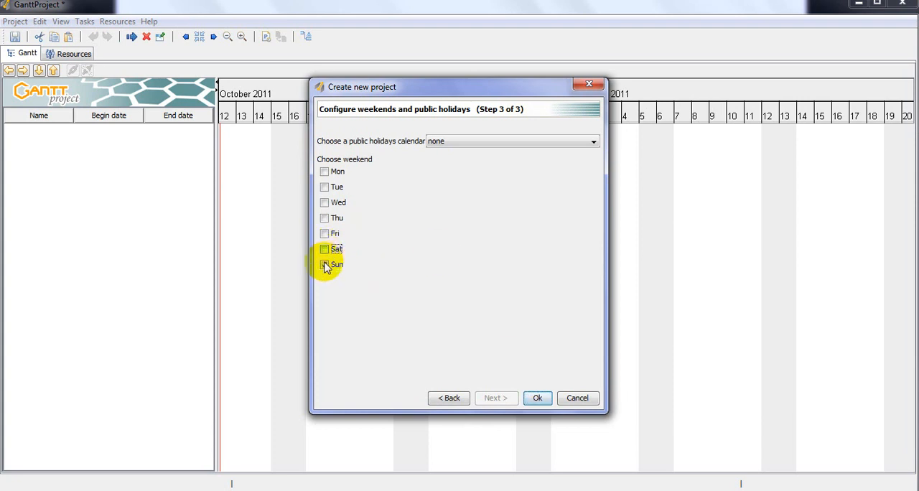
click(326, 265)
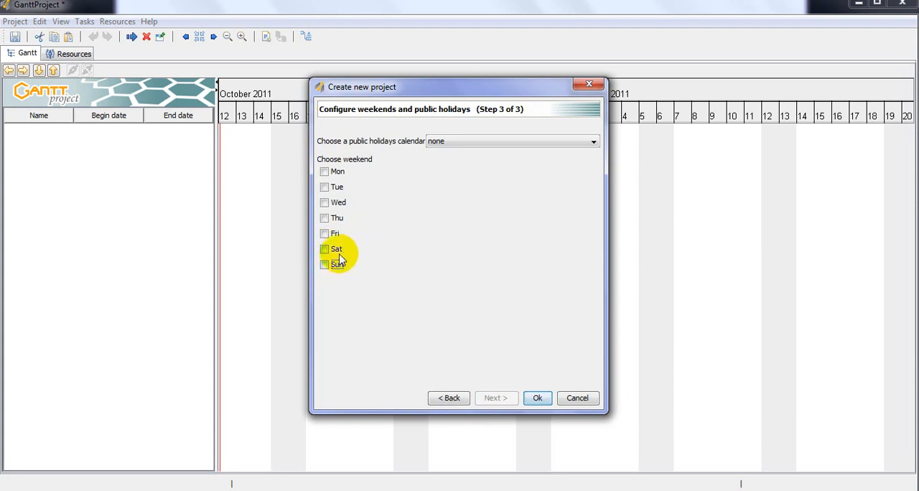
click(328, 250)
click(325, 266)
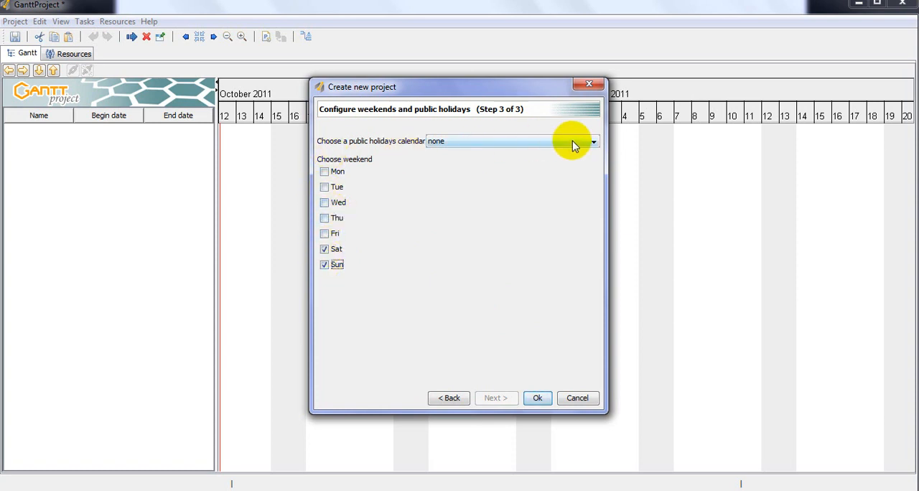
- Use the Canada public holidays calendar and finish creating the project
click(594, 146)
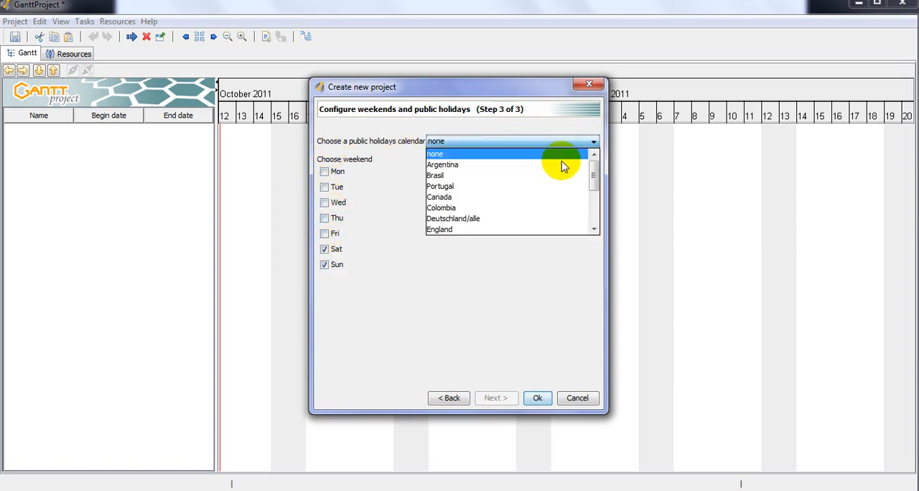
click(490, 197)
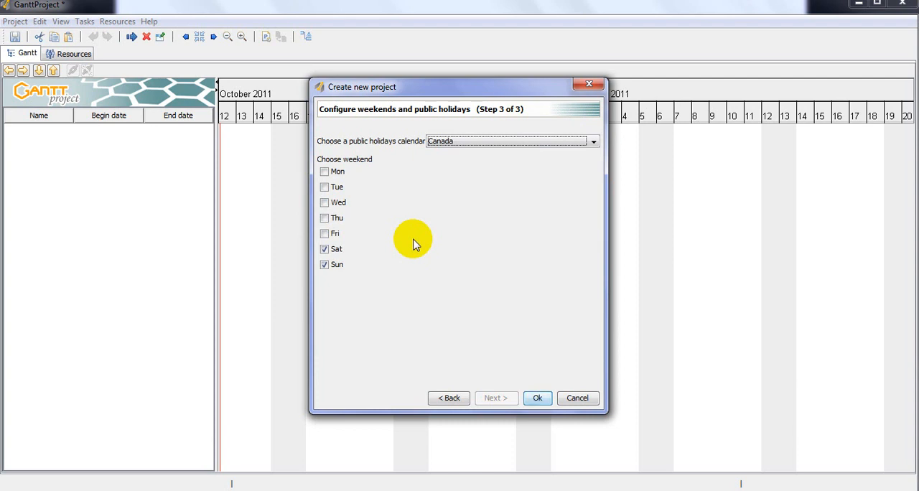
click(537, 399)
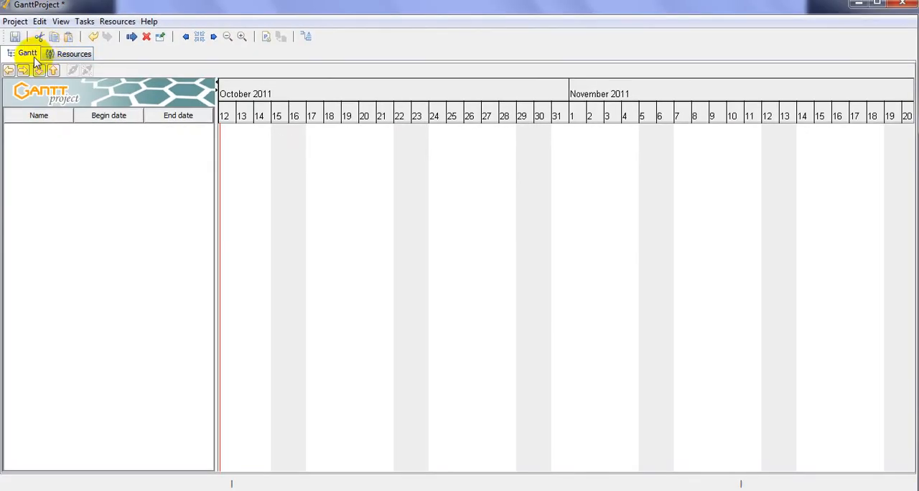
click(57, 106)
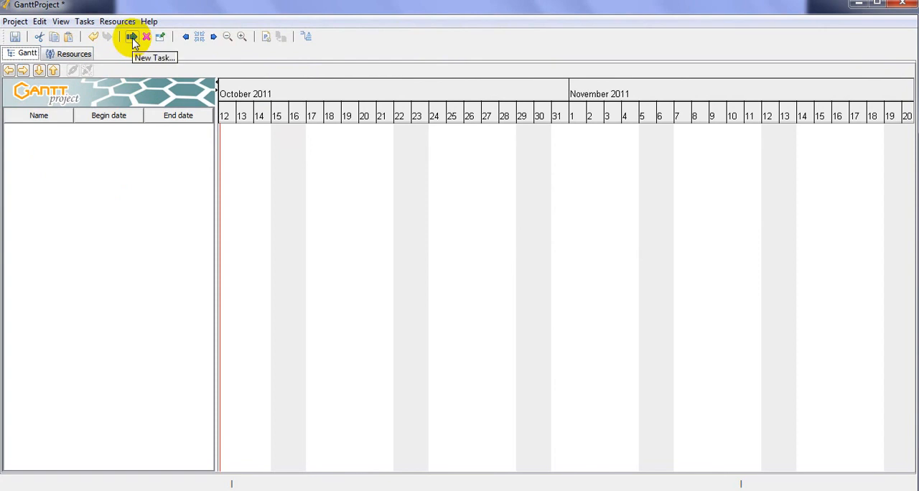
- Add a first task named "Clearing site" and a second task for laying the foundations
click(131, 38)
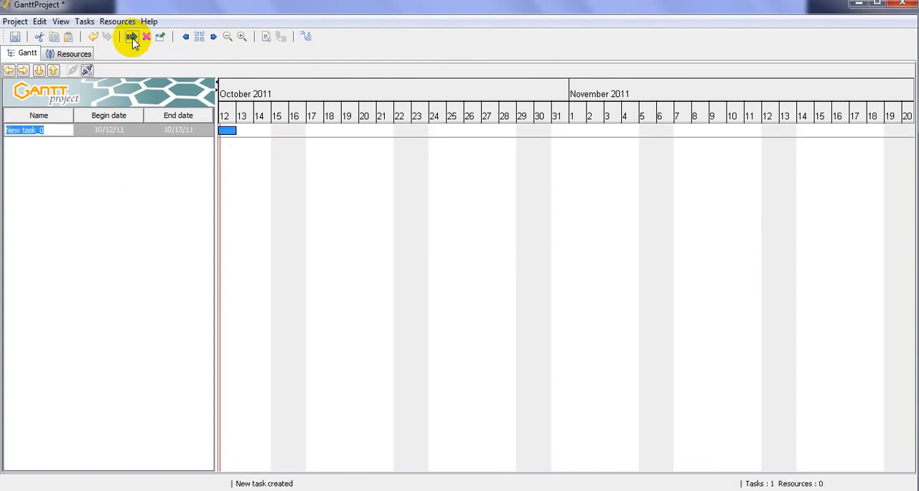
text(Clearing site)
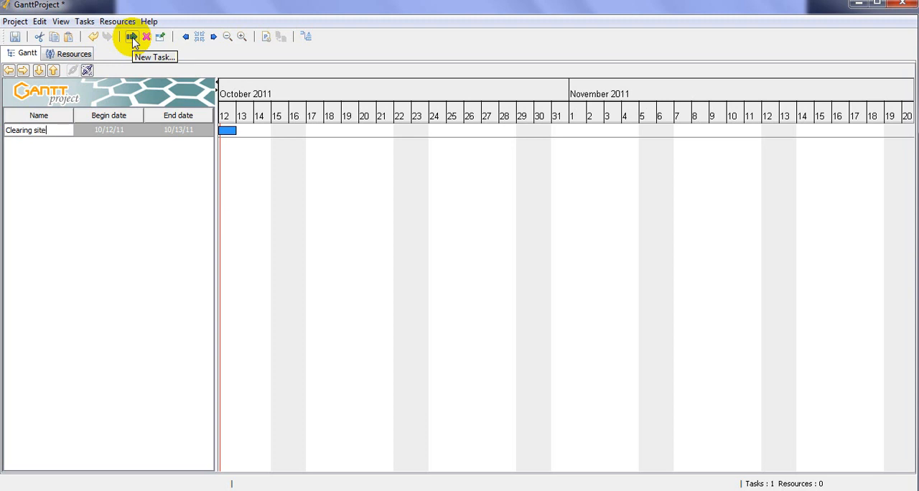
key(Return)
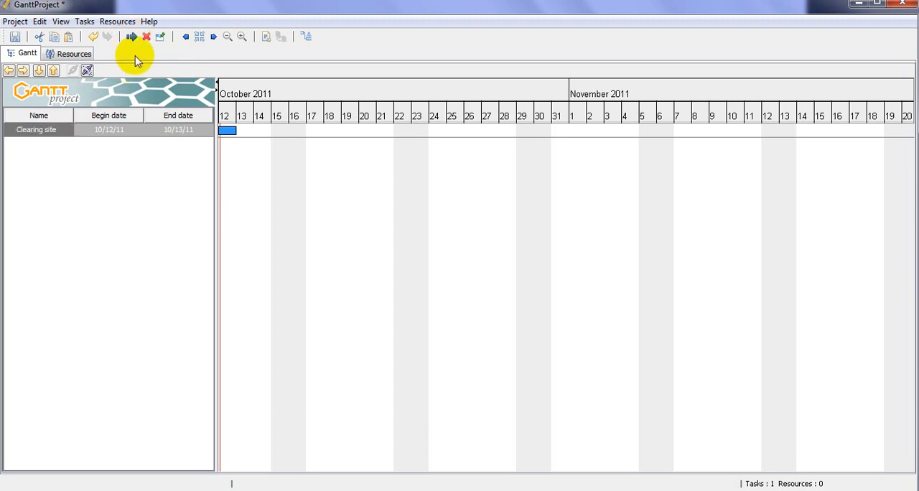
click(137, 42)
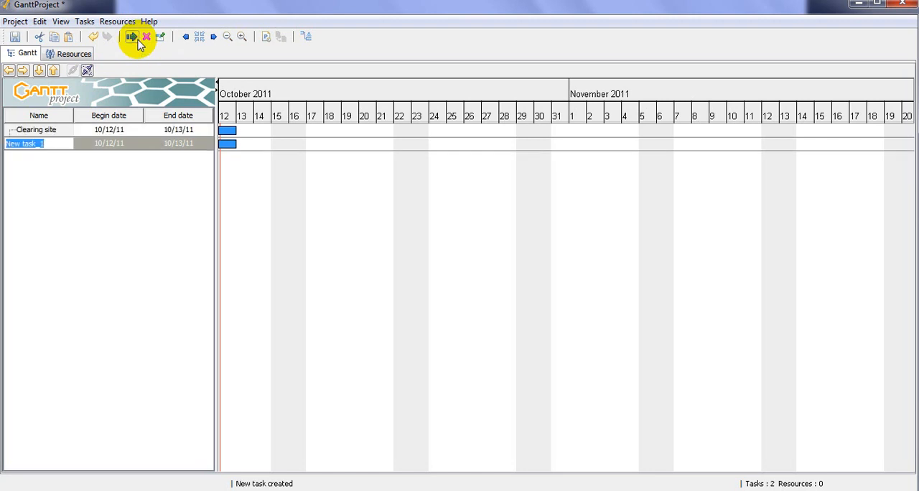
text(Lay)
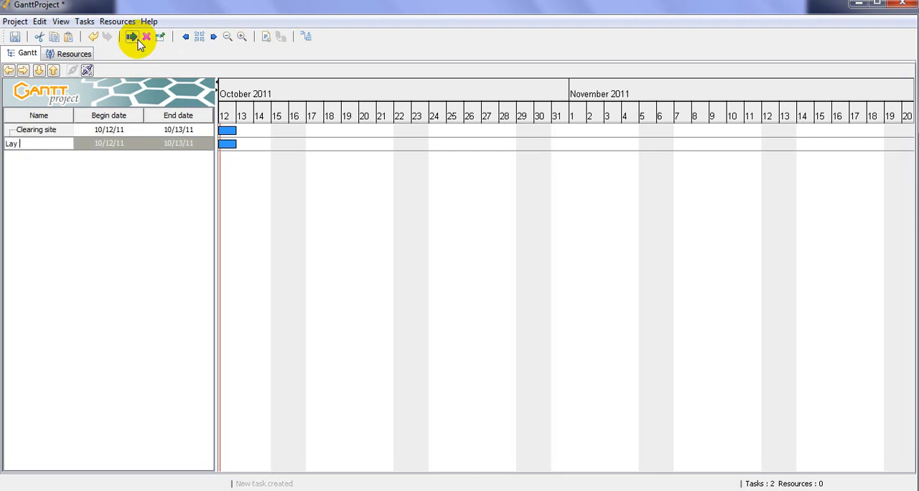
text( fou)
key(Return)
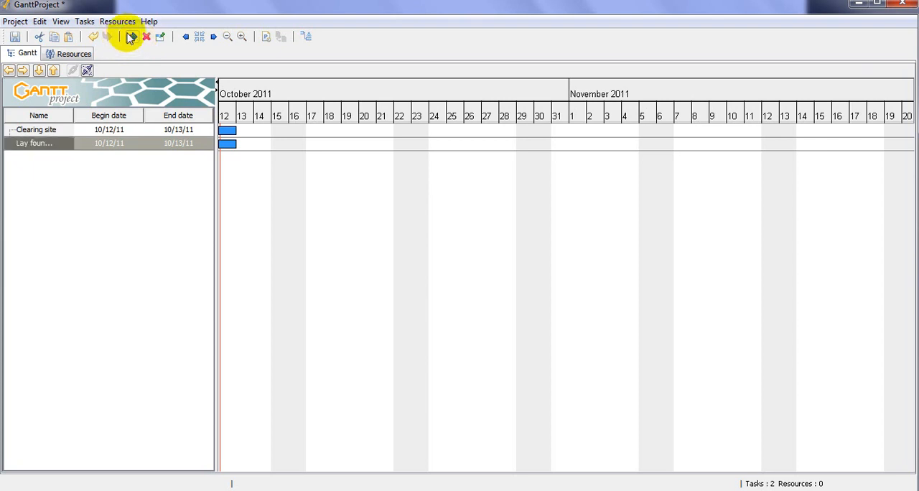
- Add two more tasks named "Put up walls" and "Put on roof"
click(130, 37)
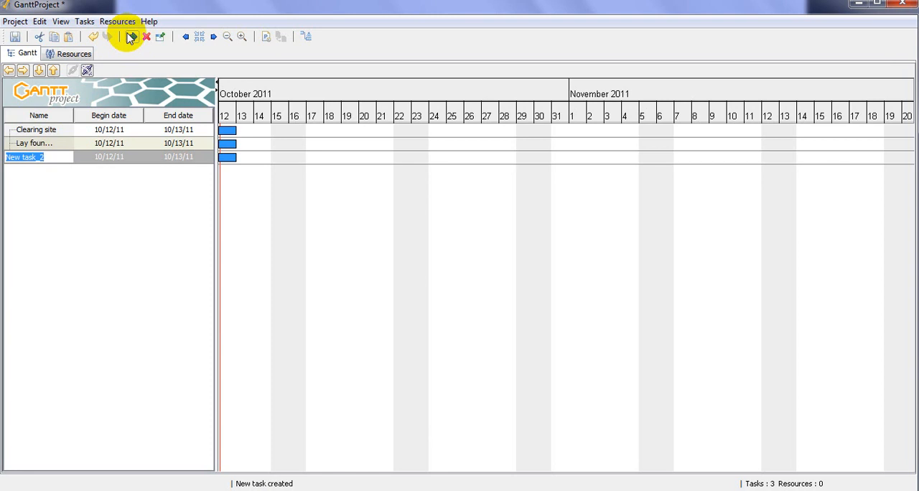
text(Put up walls)
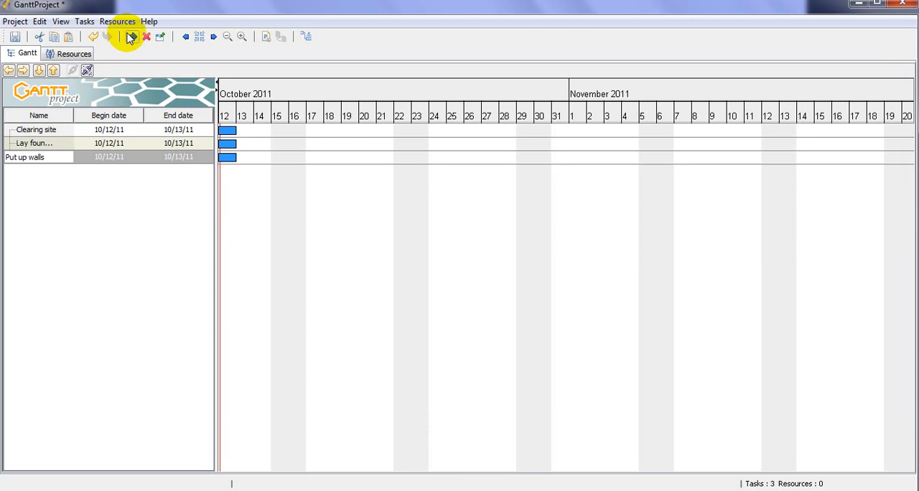
key(Return)
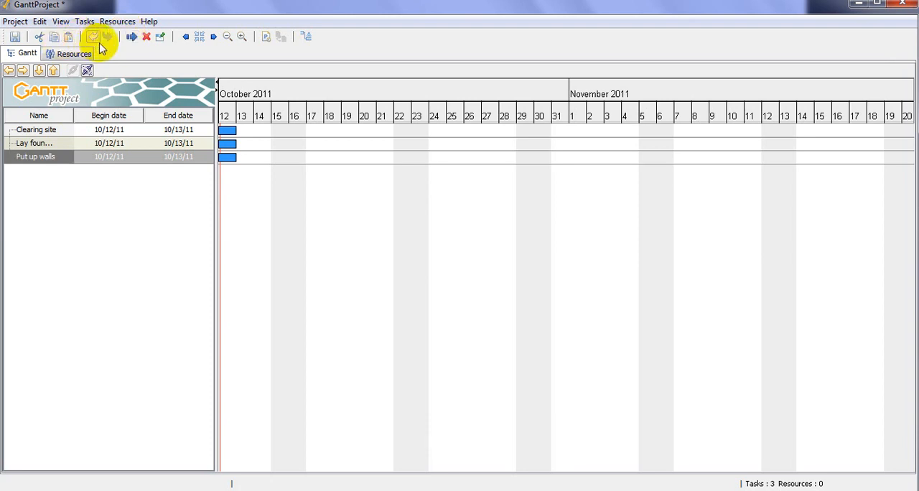
click(131, 37)
text(Put on roof)
key(Return)
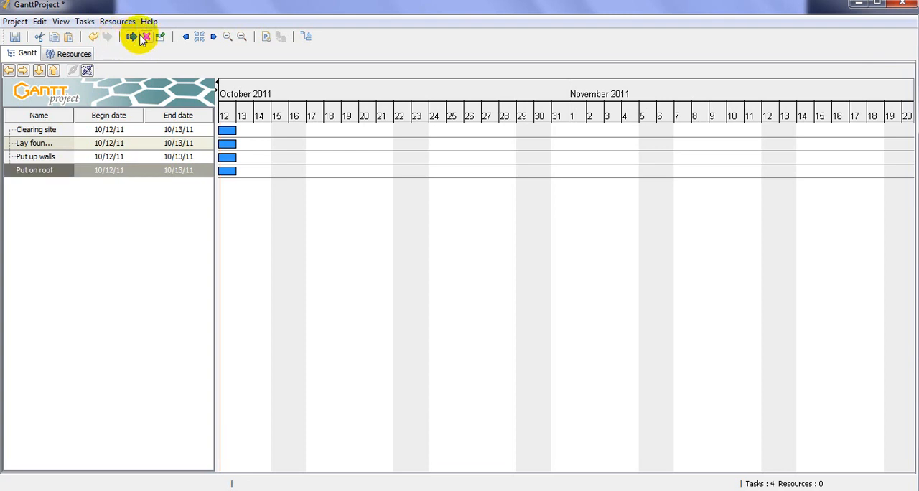
- Add a task for installing the electrics and another named "Install plumbing"
click(133, 38)
text(Install Ele...)
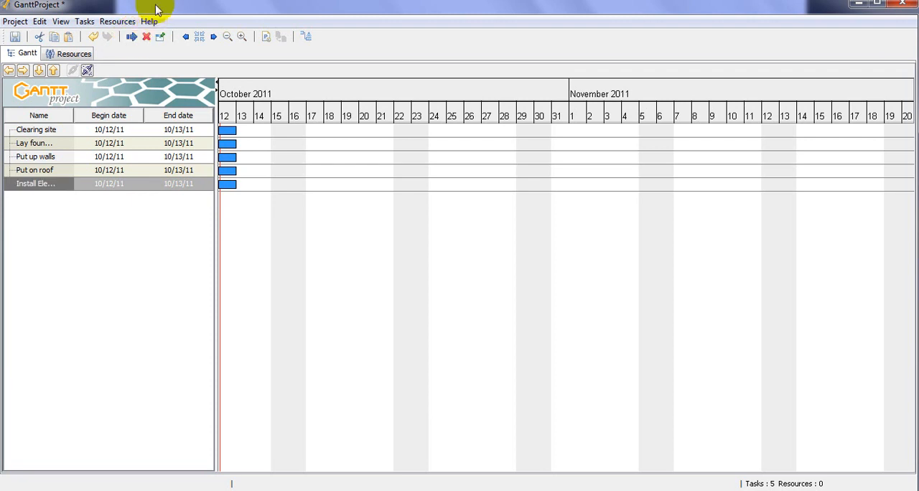
click(135, 41)
text(Install )
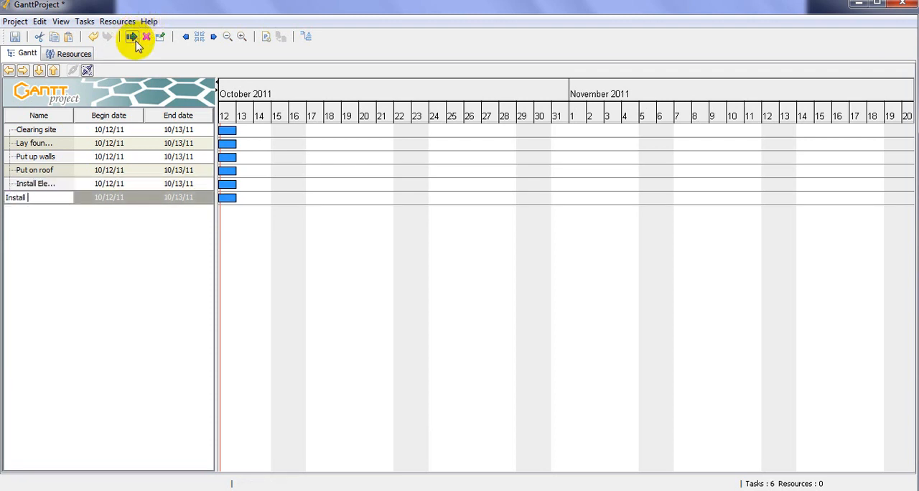
text(plumbing)
key(Return)
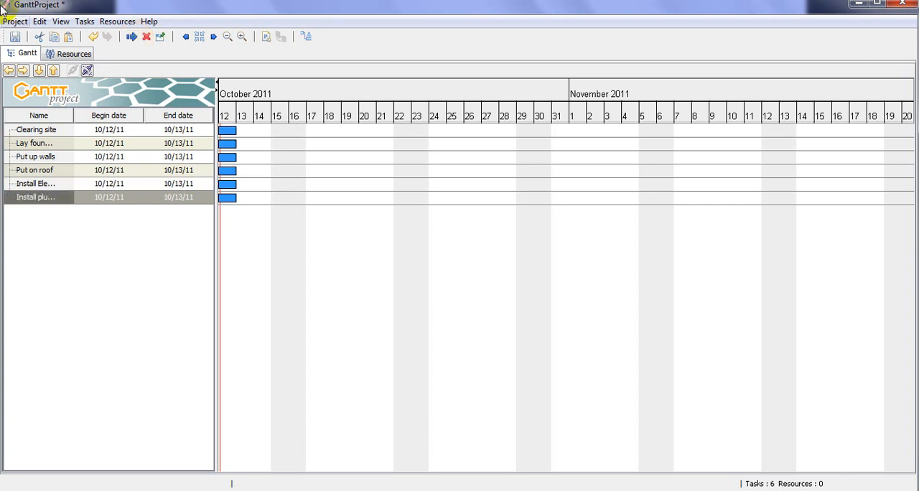
- Add the last two tasks, named "Painting" and "Landscape"
click(132, 37)
text(Painting)
key(Return)
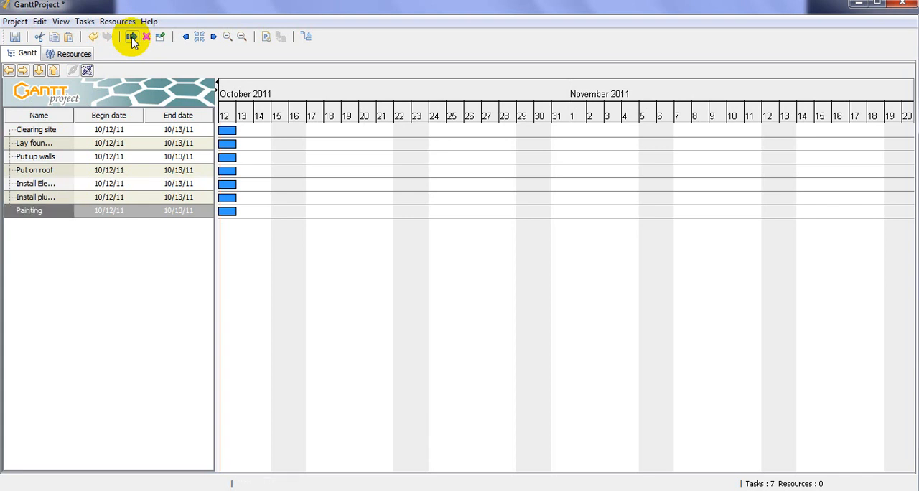
click(131, 39)
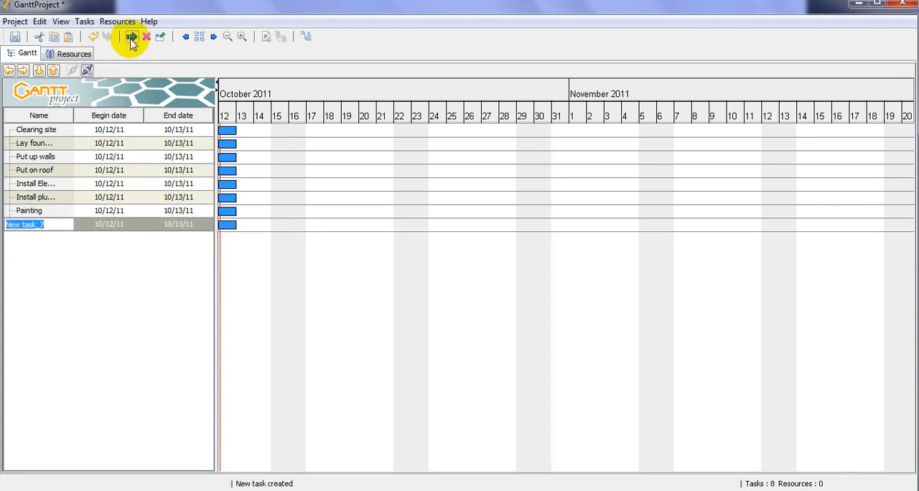
text(Landscape)
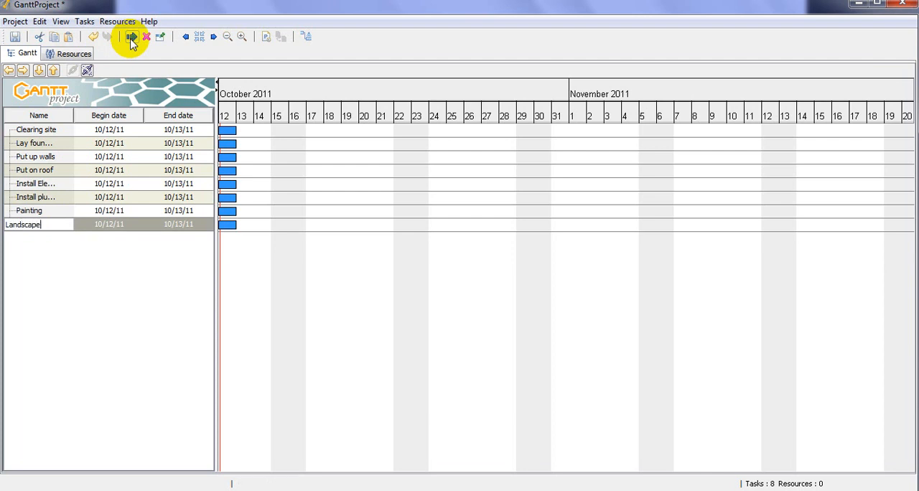
key(Return)
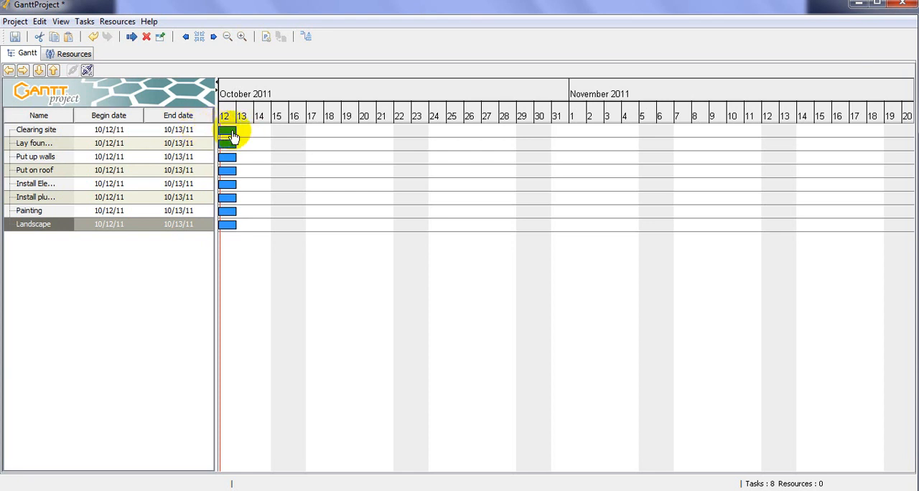
- Switch to the PowerPoint slide show and advance to the slide on adding task durations
mouse_move(324, 489)
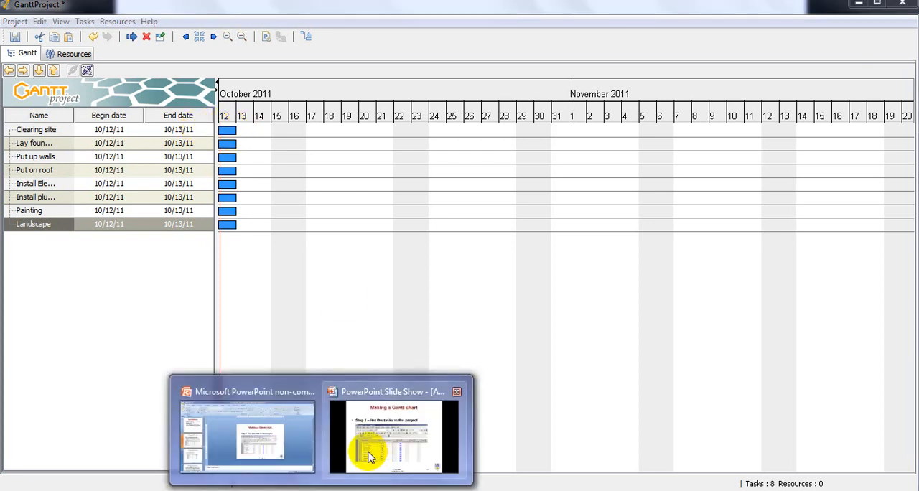
click(381, 455)
click(381, 454)
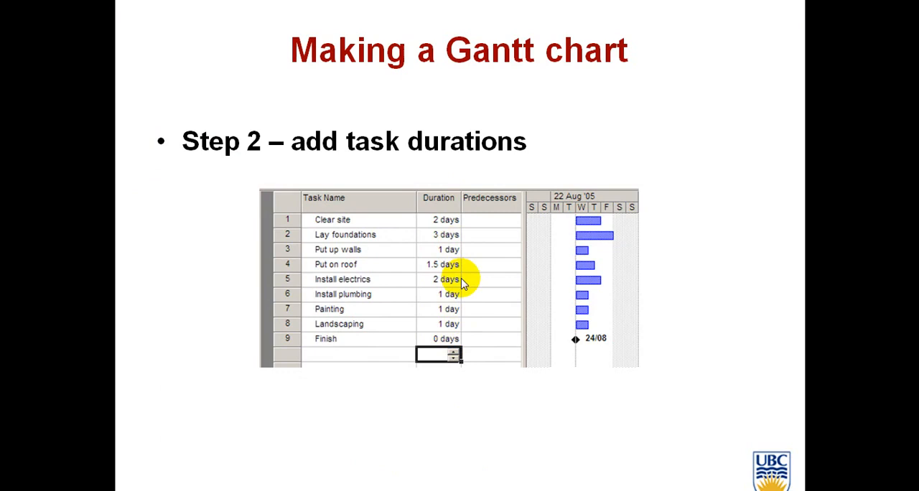
- Switch back to GanttProject and set the duration of the Clearing site task to 2 days
key(alt+Tab)
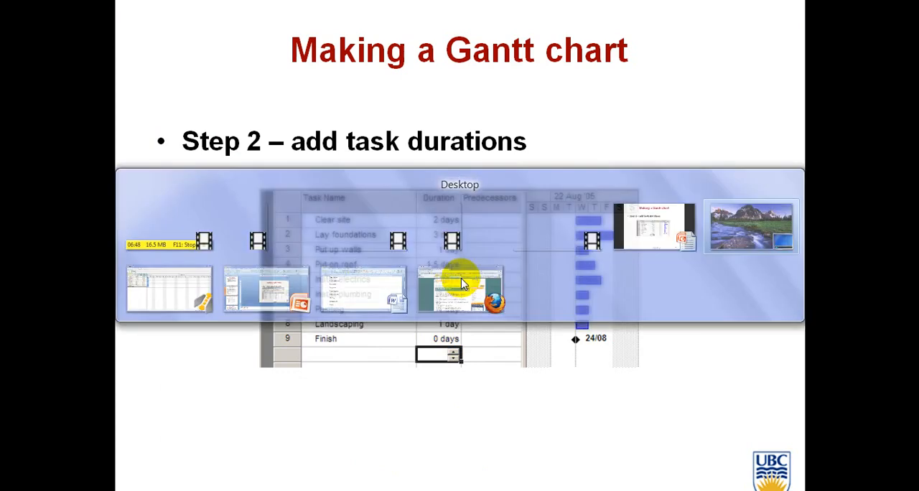
key(alt+Tab)
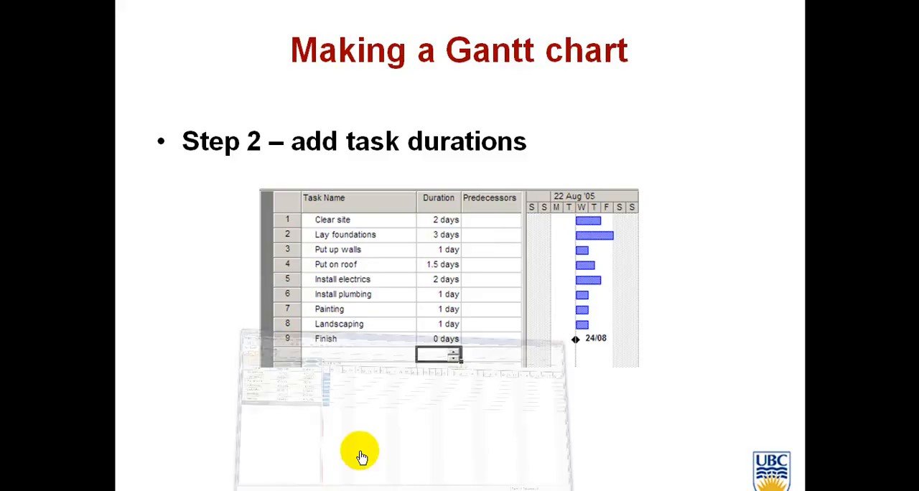
double_click(232, 132)
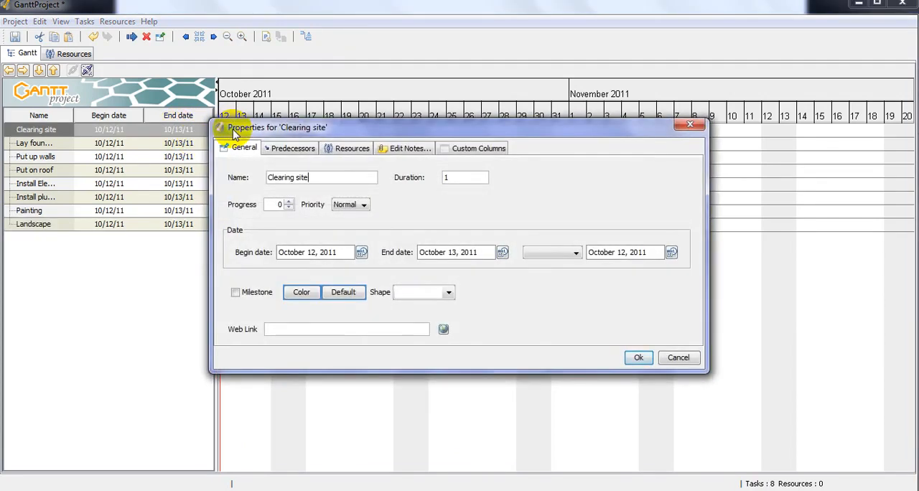
key(alt+Tab)
key(alt+Tab)
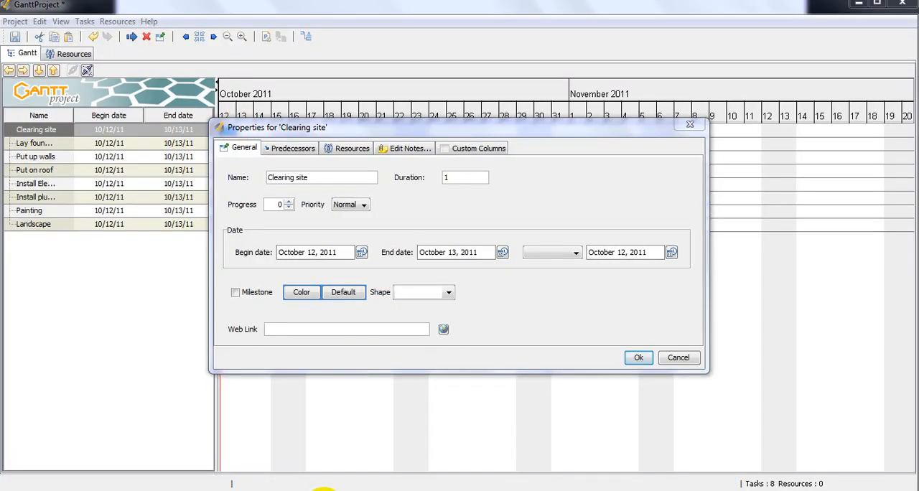
mouse_move(318, 486)
click(340, 448)
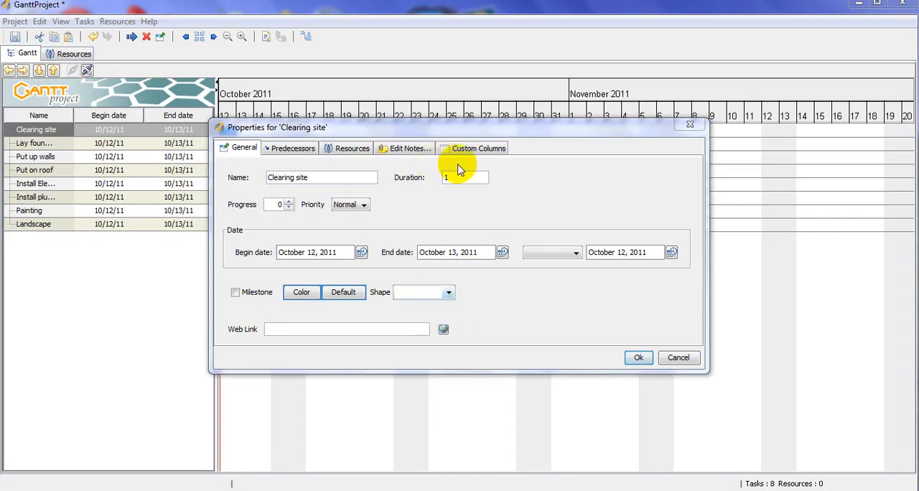
click(410, 179)
text(2)
key(Return)
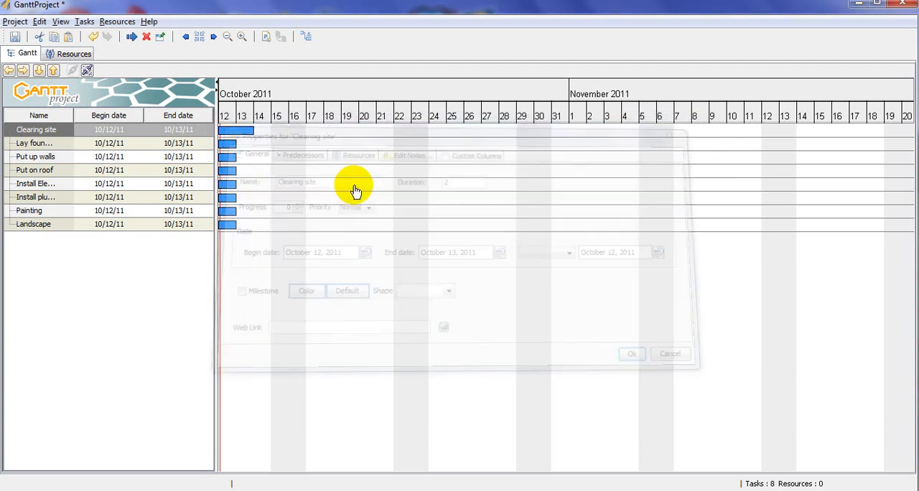
- Set the duration of the Lay foundation task to 3 days
double_click(242, 146)
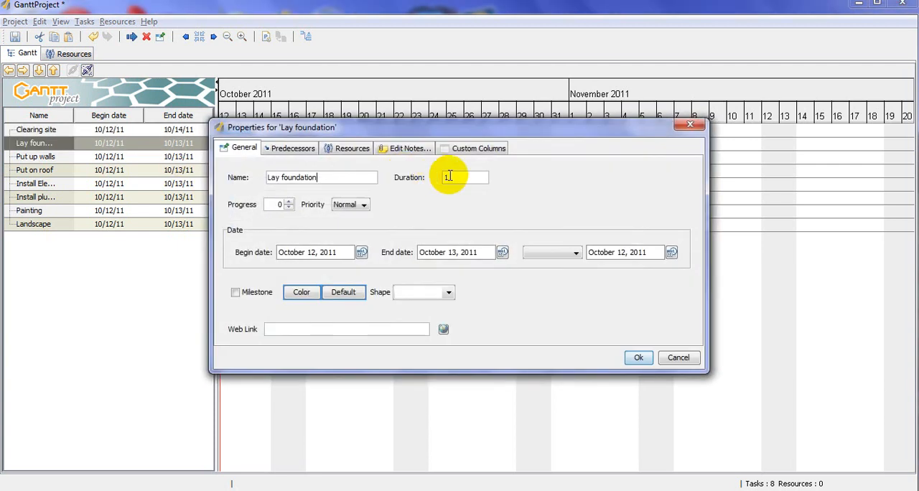
double_click(444, 179)
text(3)
key(Return)
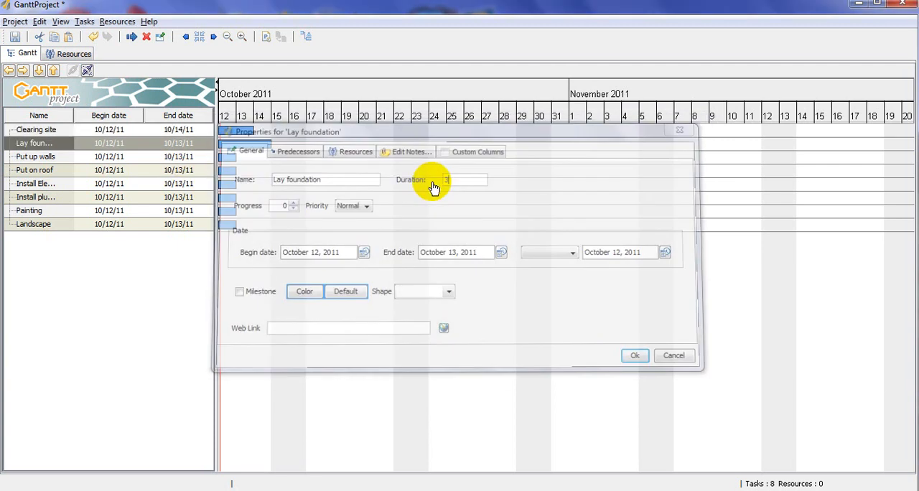
- Set the duration of the Put up walls task to 1.5 days
double_click(227, 158)
double_click(472, 179)
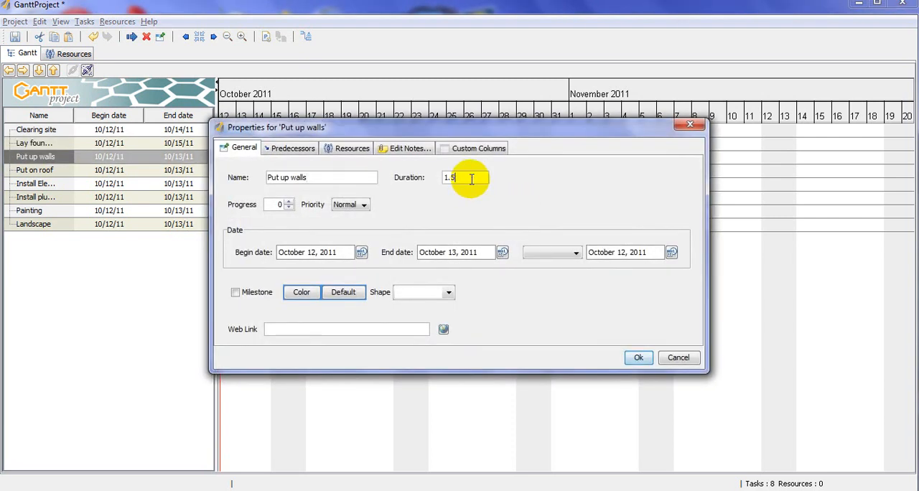
text(.5)
key(Return)
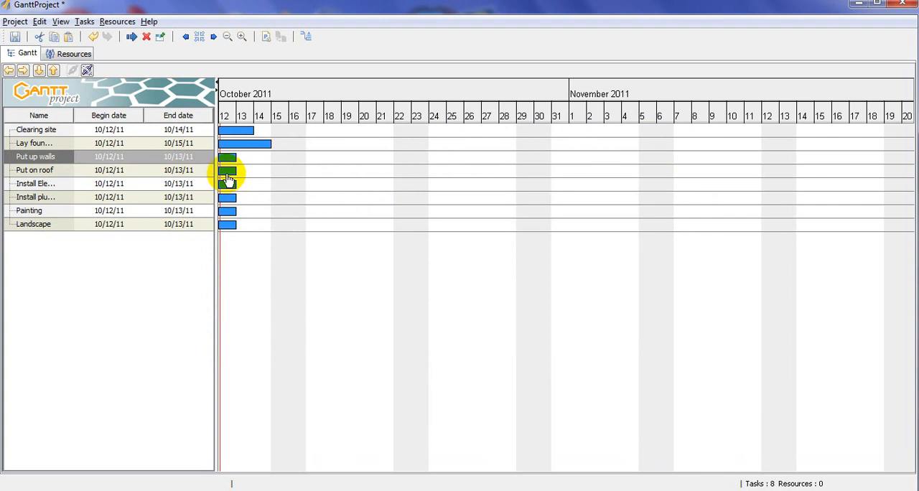
- Set the duration of the Put on roof task to 1 day
double_click(227, 173)
click(438, 182)
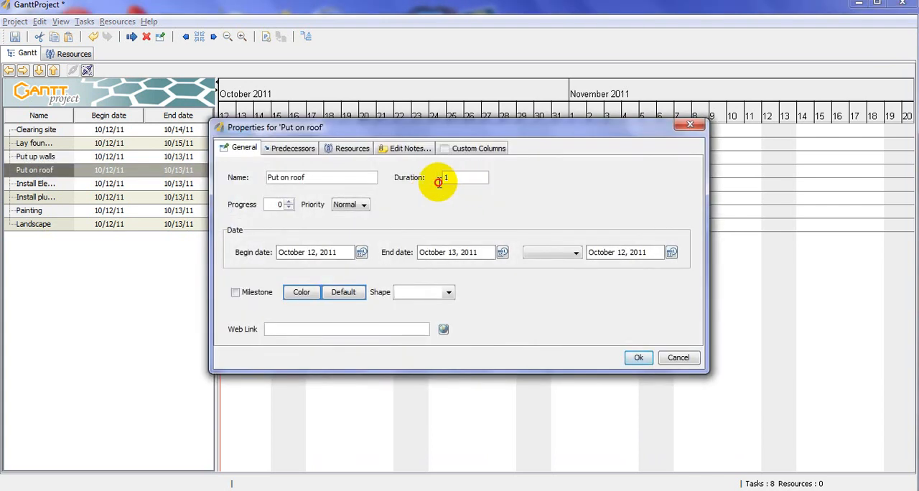
double_click(443, 181)
text(2)
key(BackSpace)
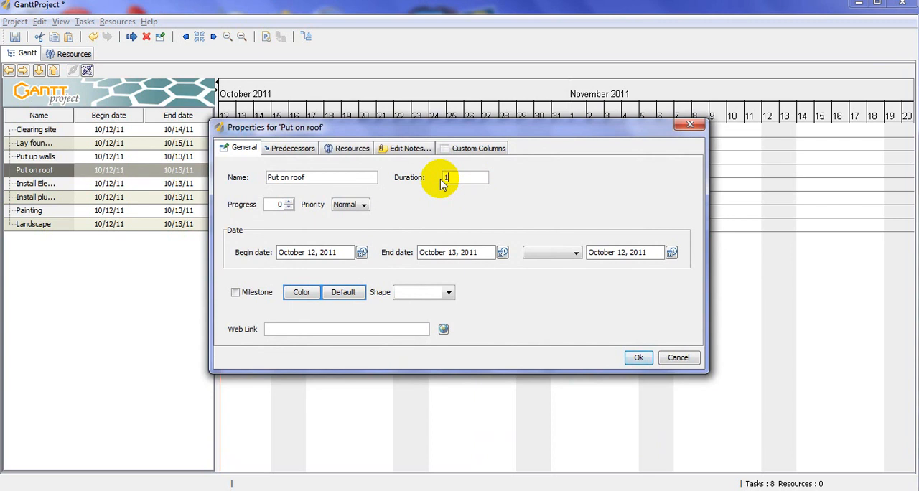
key(Return)
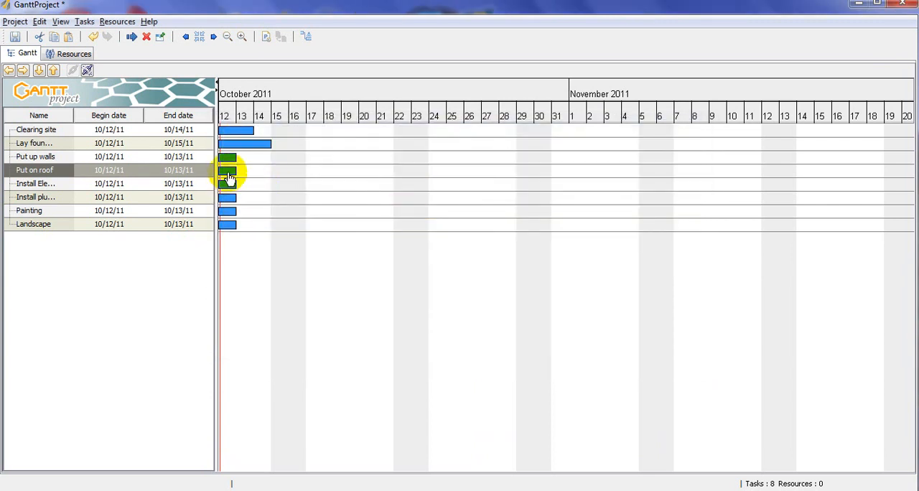
- Check the task durations slide in PowerPoint, return to GanttProject and set the duration of the Put on roof task to 1.5 days
click(323, 490)
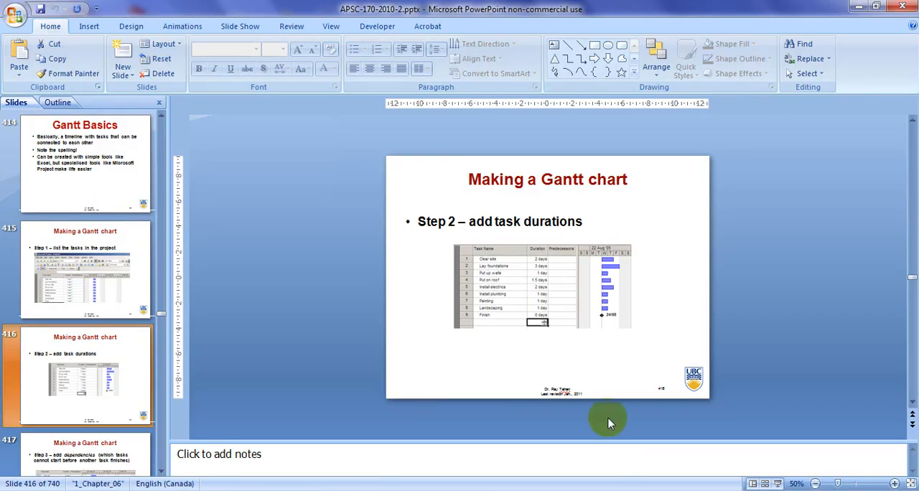
click(775, 483)
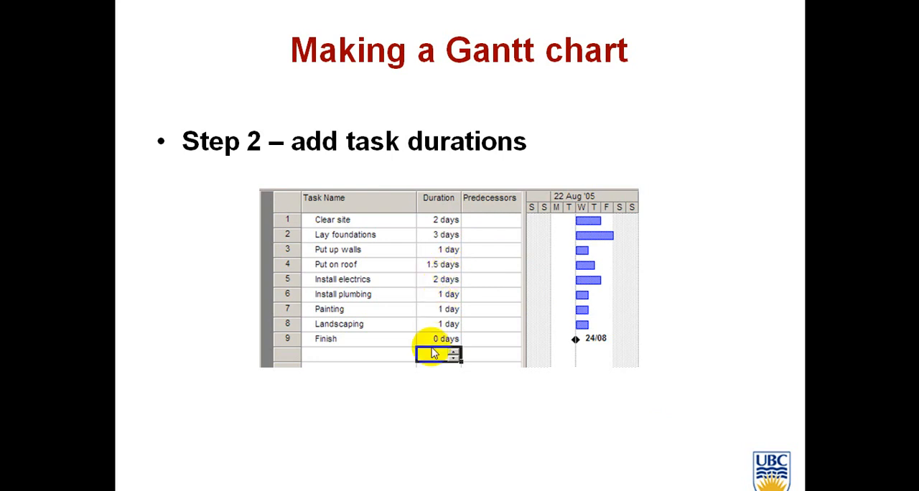
key(Escape)
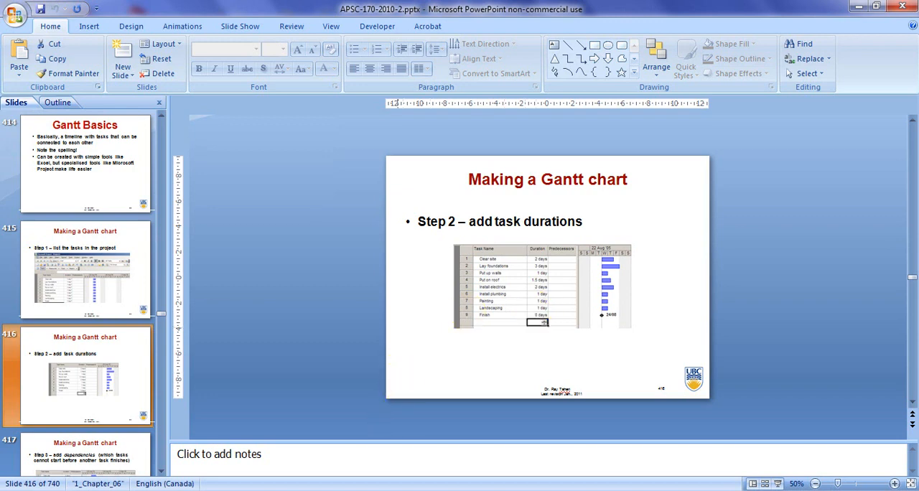
click(355, 490)
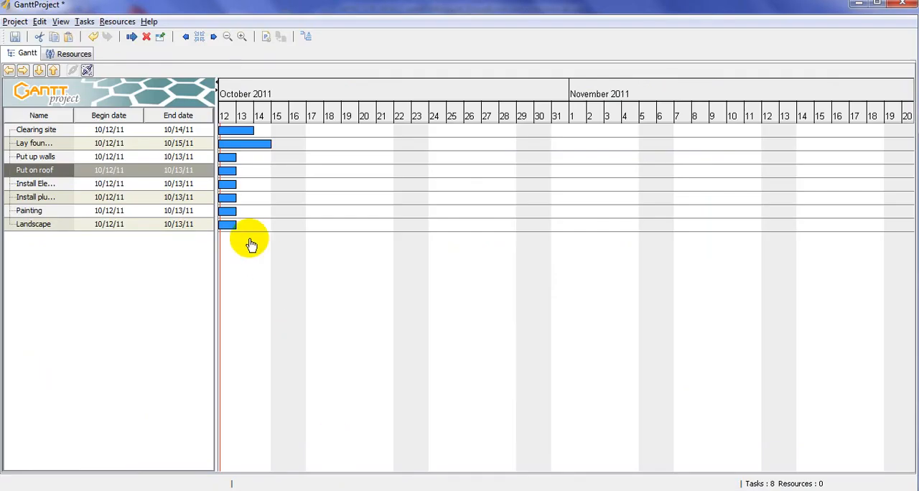
double_click(230, 170)
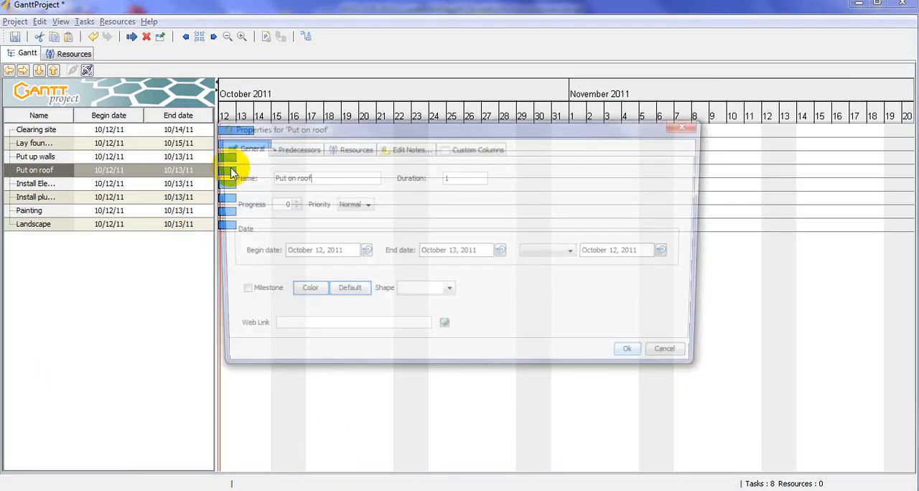
click(472, 176)
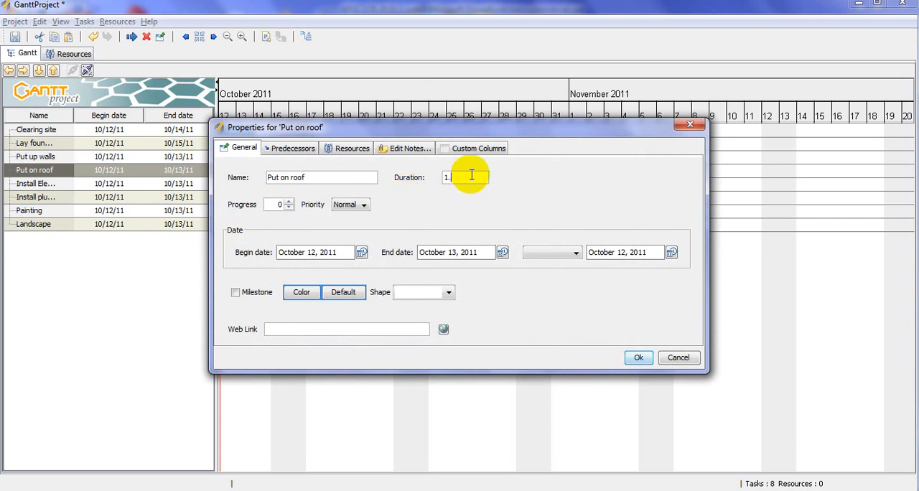
text(.5)
key(Return)
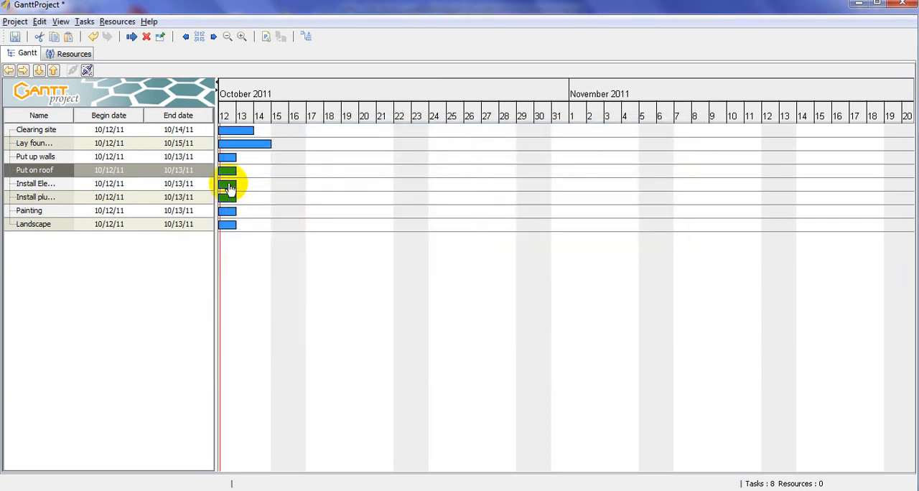
- Set the duration of the electrics installation task to 2 days
double_click(229, 186)
double_click(449, 178)
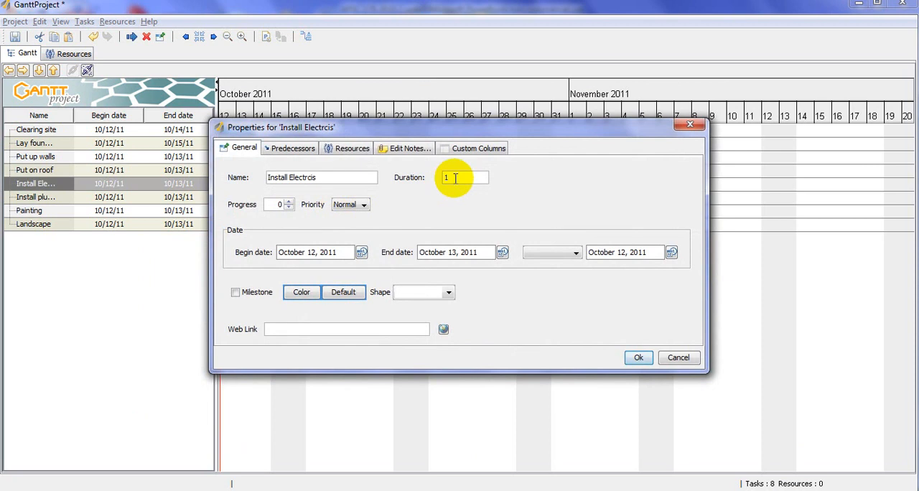
text(2)
key(Return)
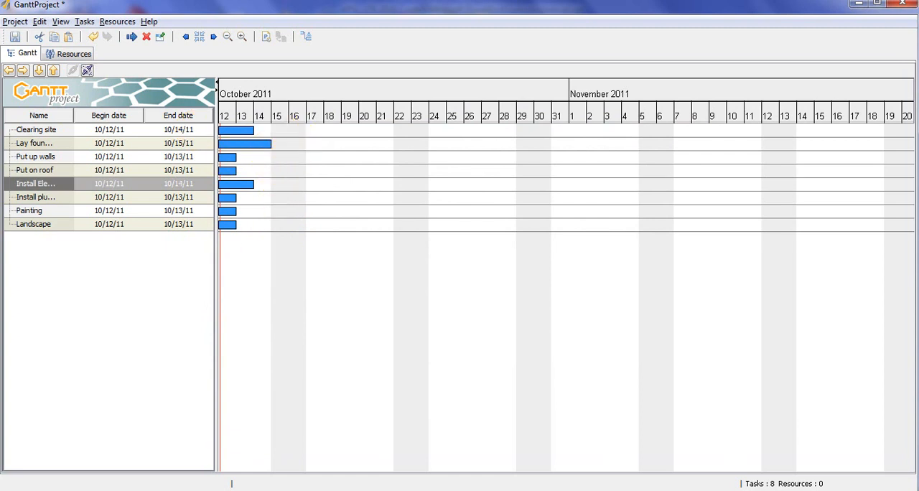
- Review the PowerPoint slide on adding dependencies between tasks, and return to GanttProject
click(324, 490)
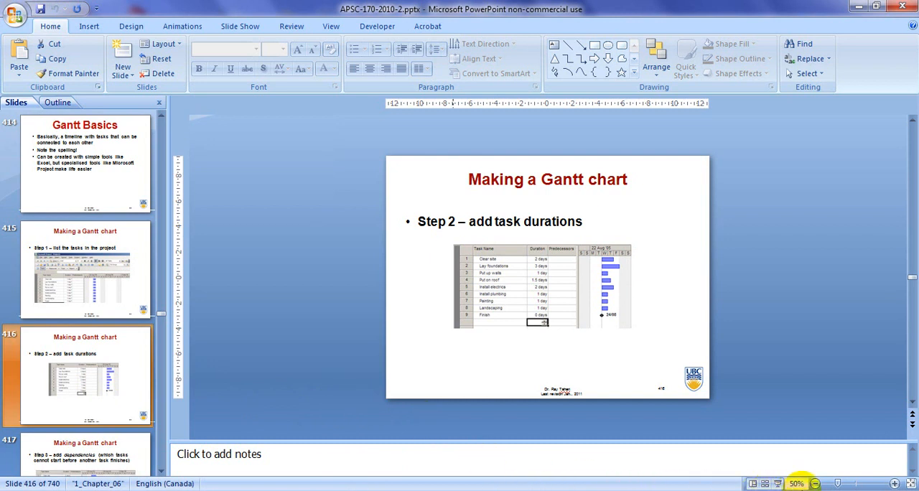
click(779, 482)
click(776, 479)
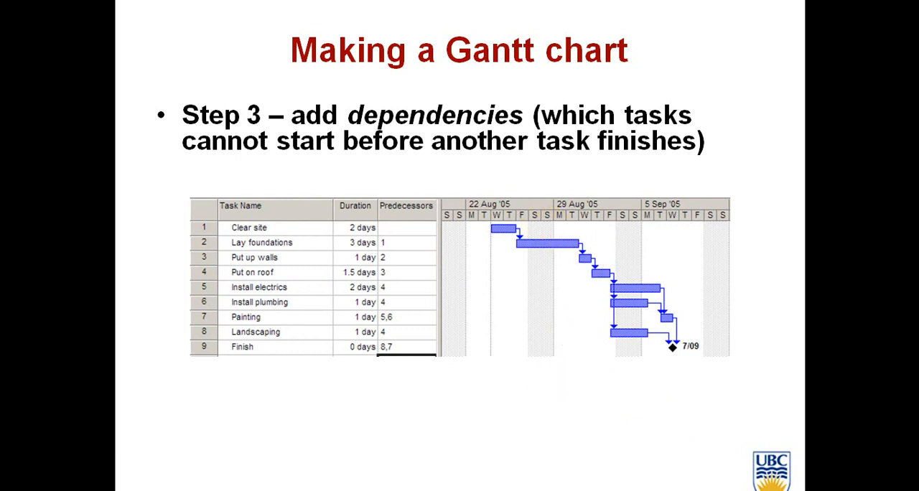
key(Escape)
click(361, 490)
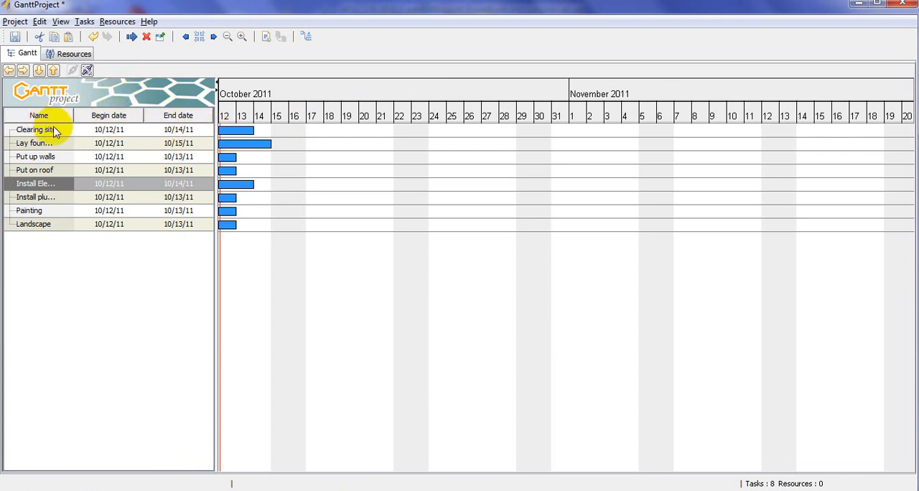
- View the predecessor settings of the Clearing site task and close them without adding a predecessor
click(27, 132)
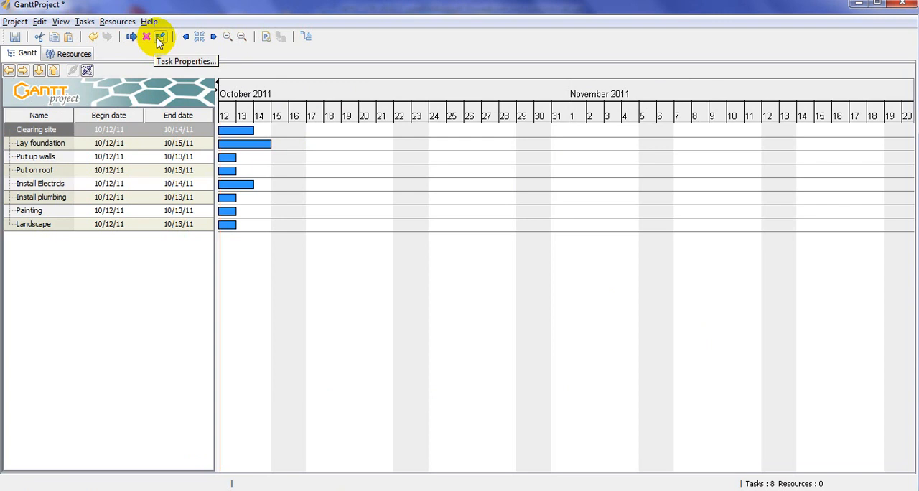
double_click(238, 138)
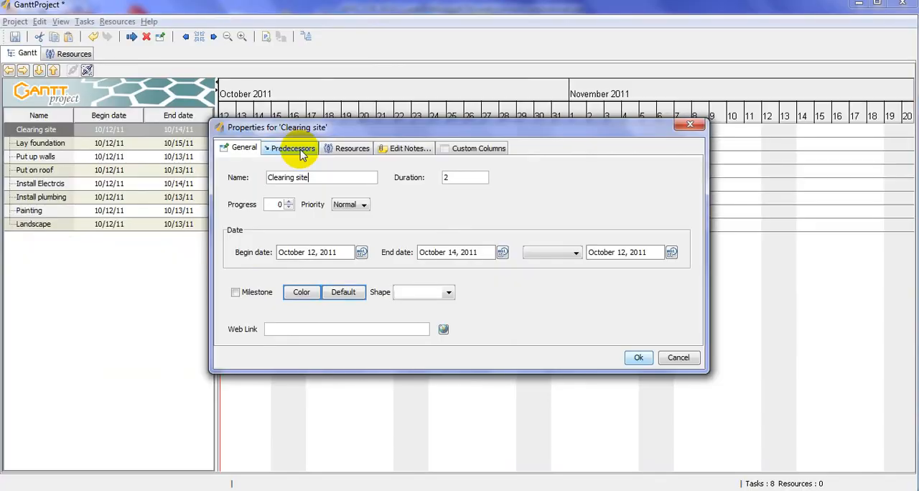
click(294, 149)
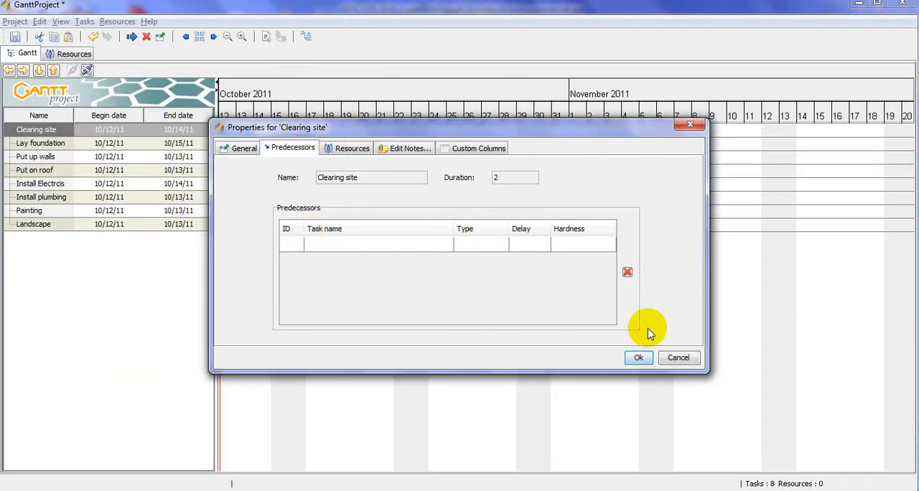
click(639, 358)
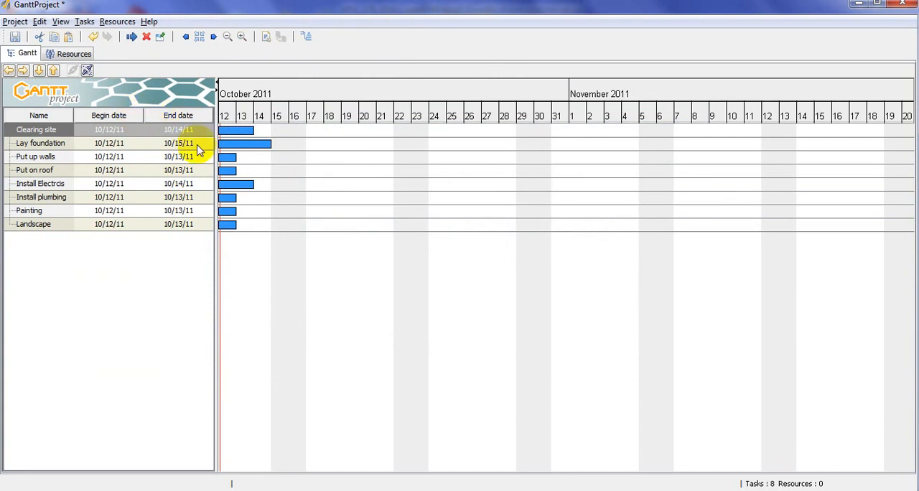
- Add Clearing site as the predecessor of the Lay foundation task with a Finish-Start dependency
click(247, 146)
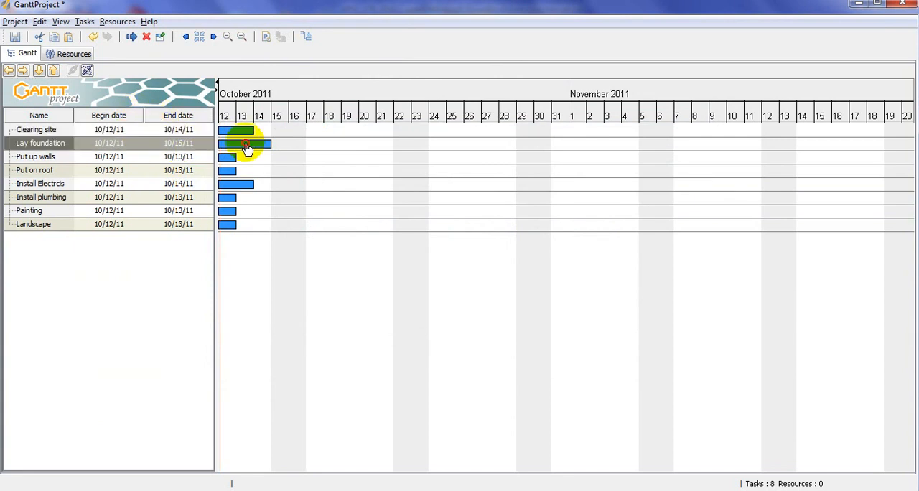
double_click(246, 147)
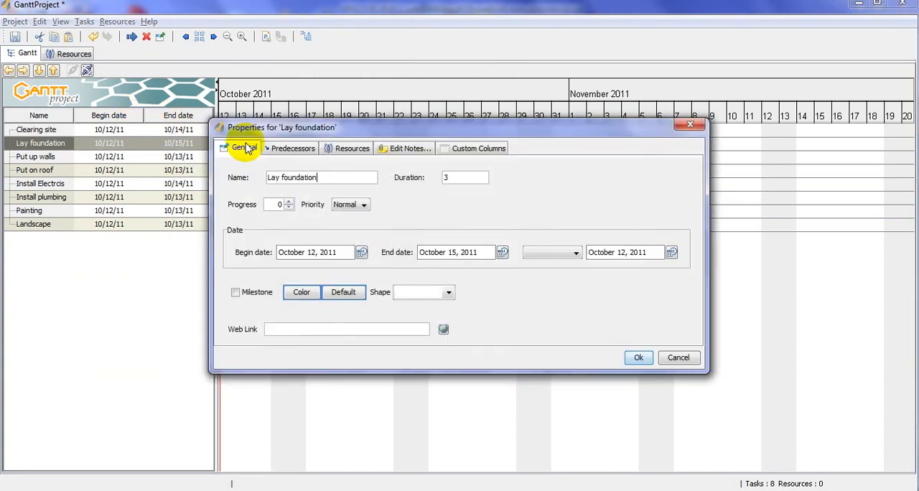
click(293, 149)
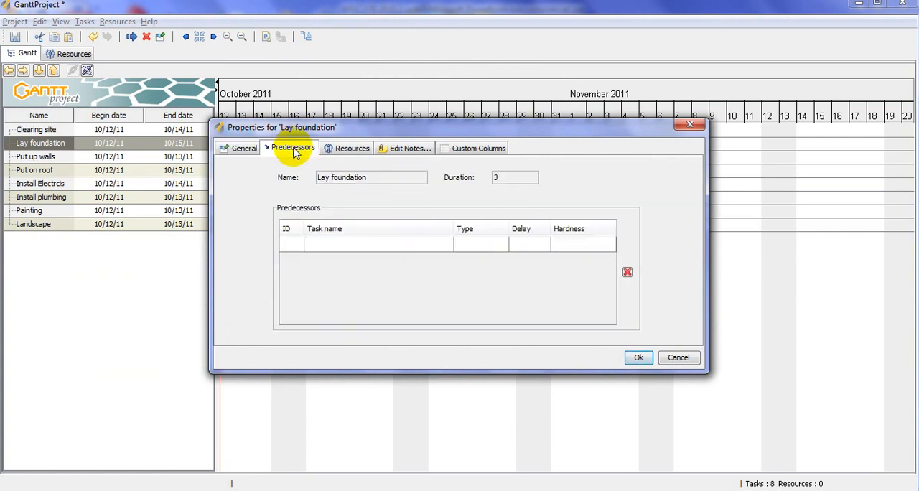
click(337, 241)
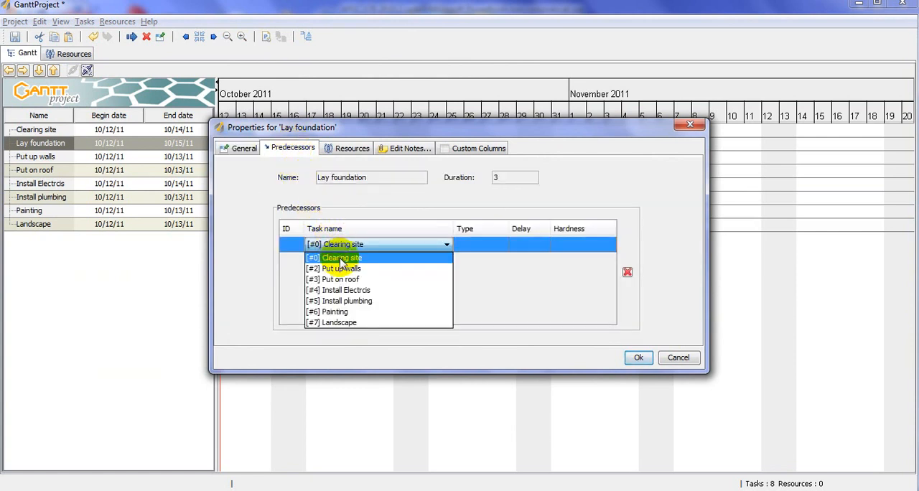
click(342, 259)
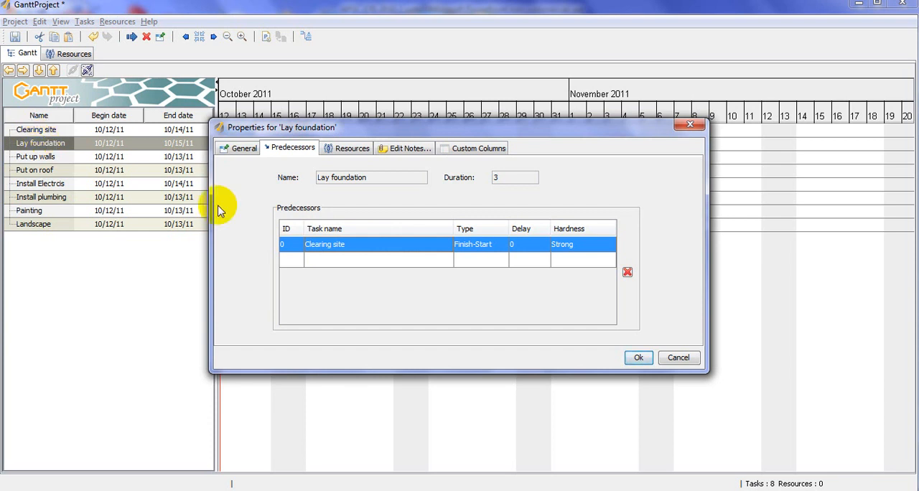
click(636, 359)
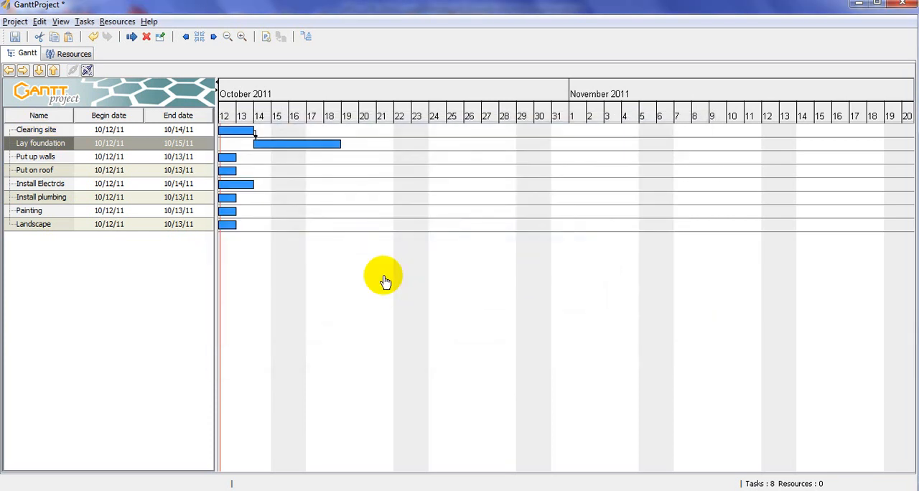
- Try to add Lay foundation as the predecessor of the Put up walls task in its properties
double_click(234, 164)
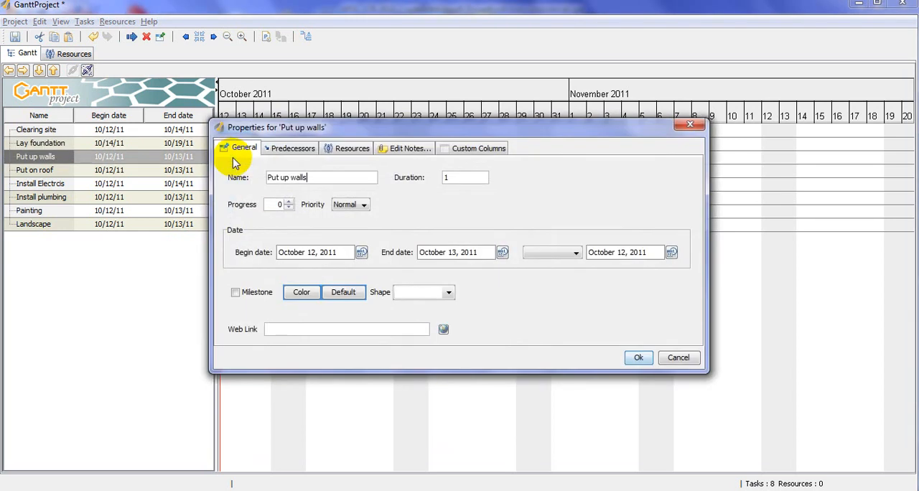
click(296, 149)
click(352, 242)
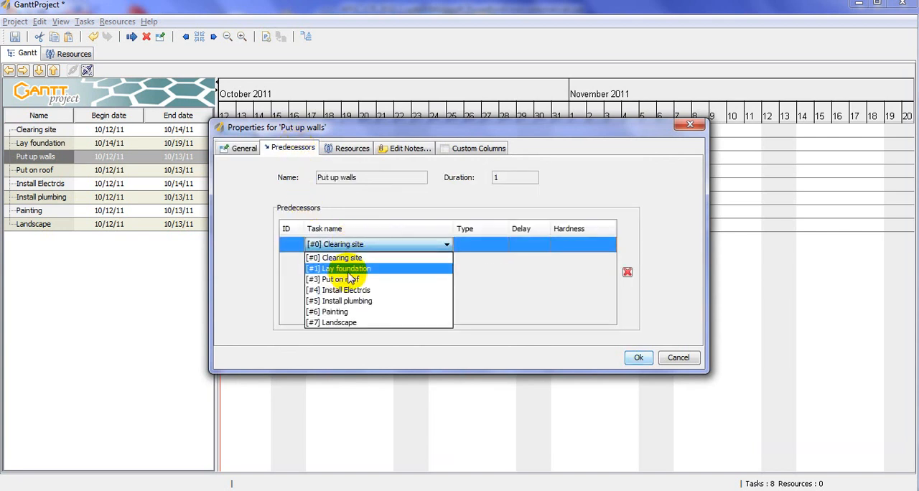
click(350, 276)
key(Return)
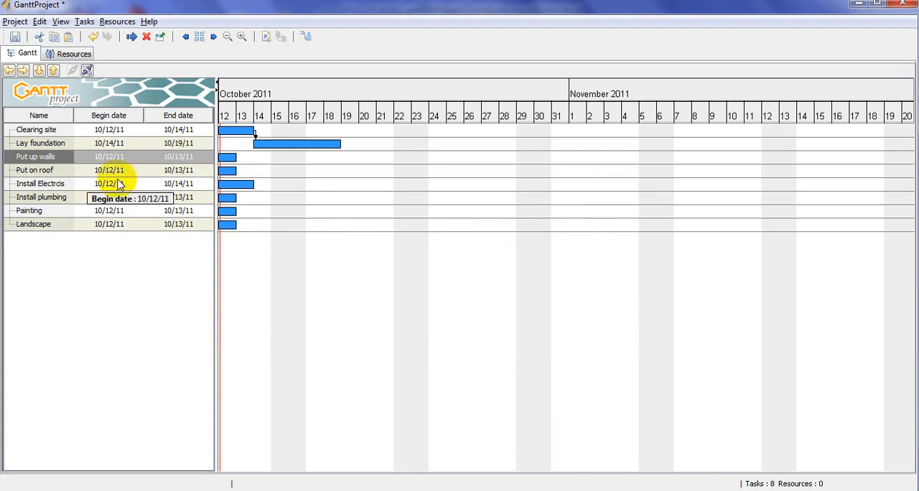
- Link the Lay foundation and Put up walls tasks so the walls start after the foundation finishes
ctrl+click(39, 143)
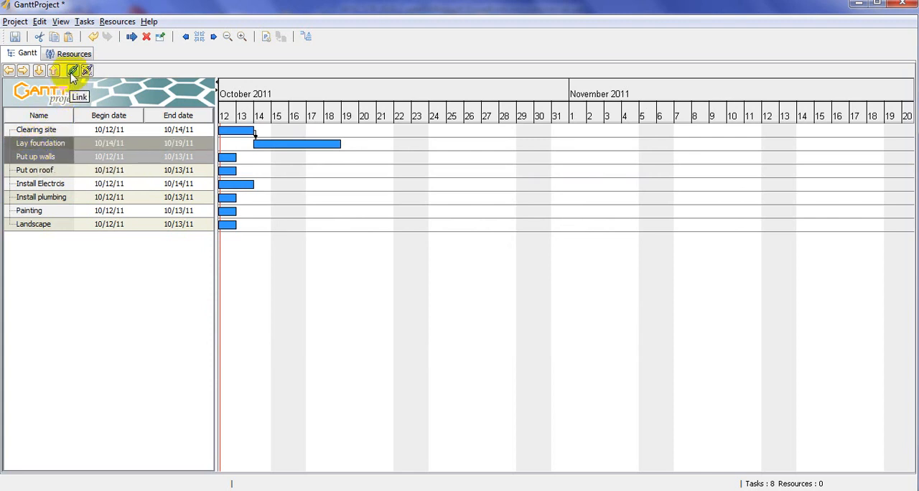
click(72, 72)
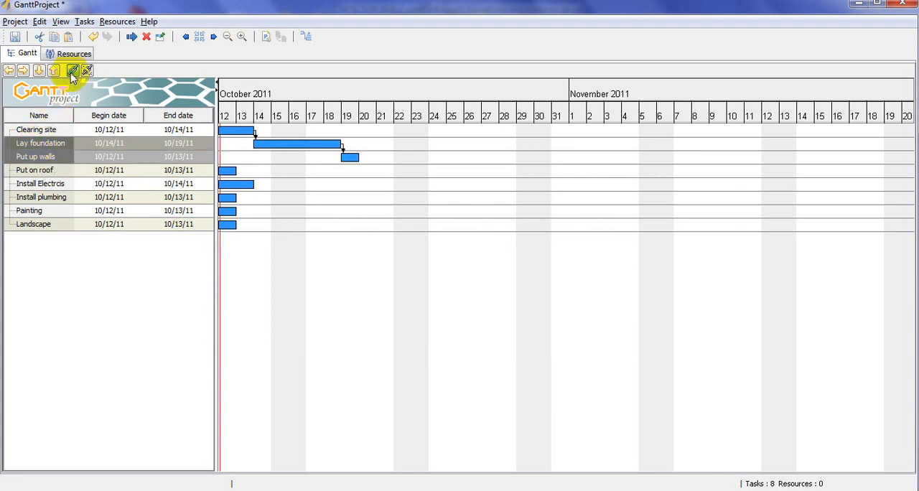
click(39, 171)
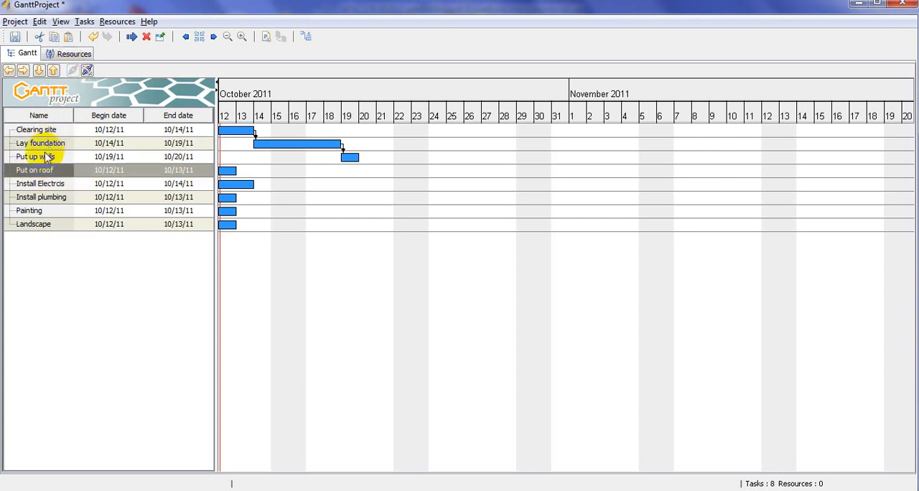
ctrl+click(41, 157)
click(131, 37)
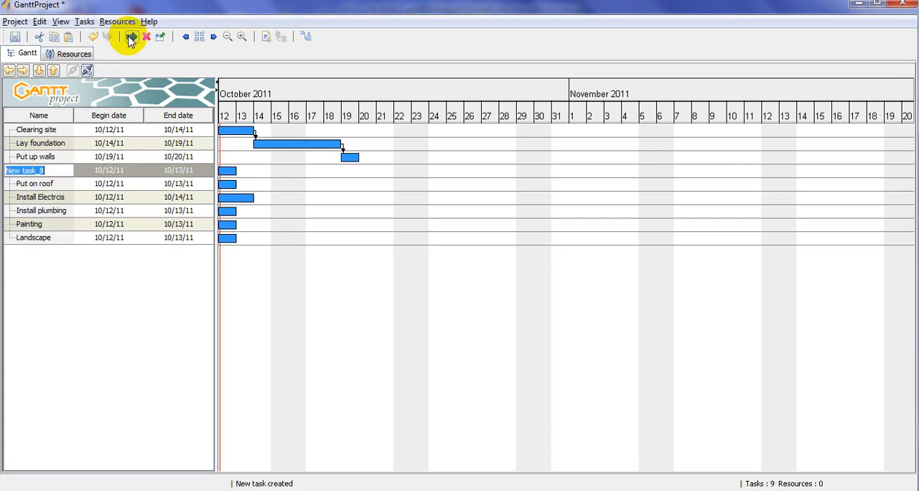
key(Return)
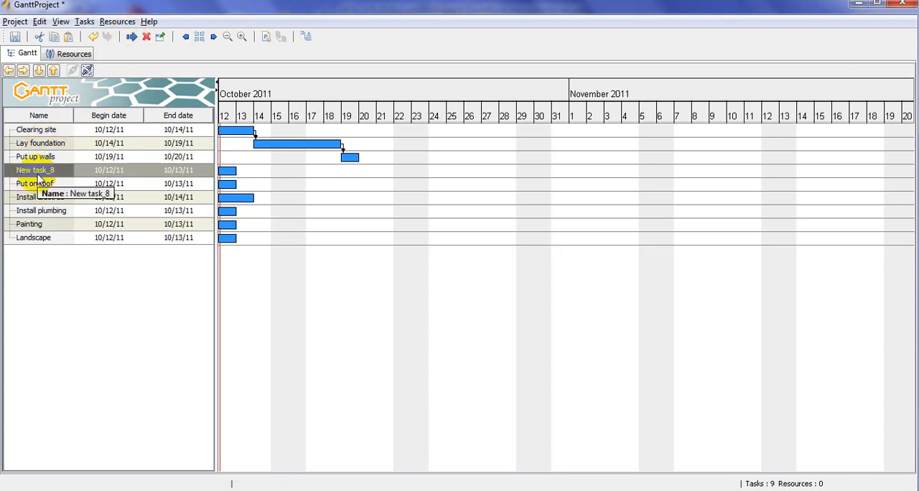
key(Delete)
click(420, 267)
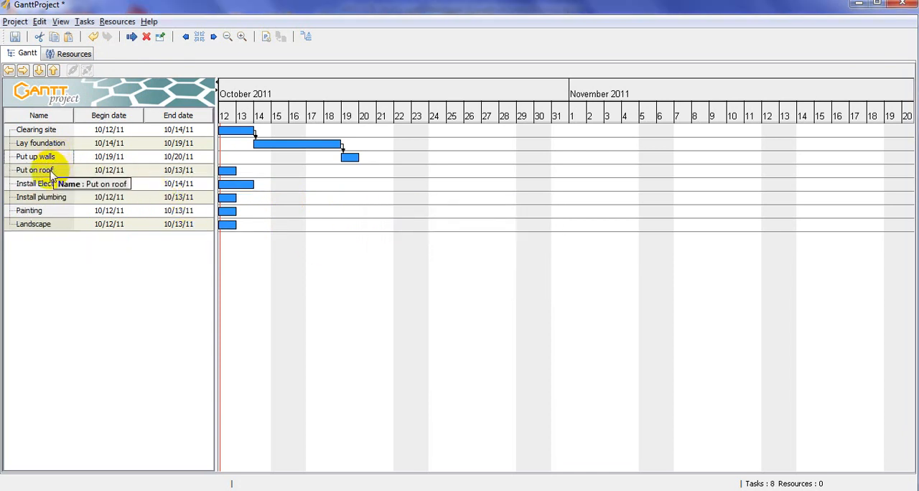
- Link Put up walls to Put on roof so the roof task starts after the walls finish
click(52, 173)
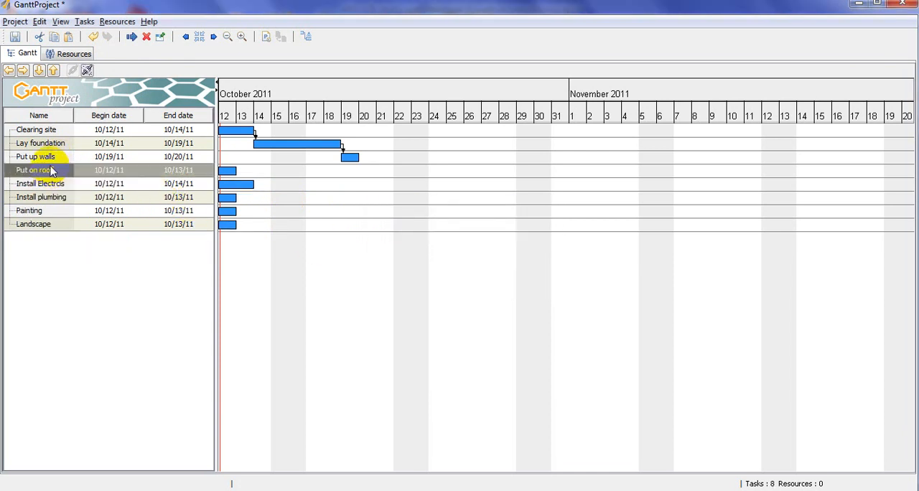
ctrl+click(56, 160)
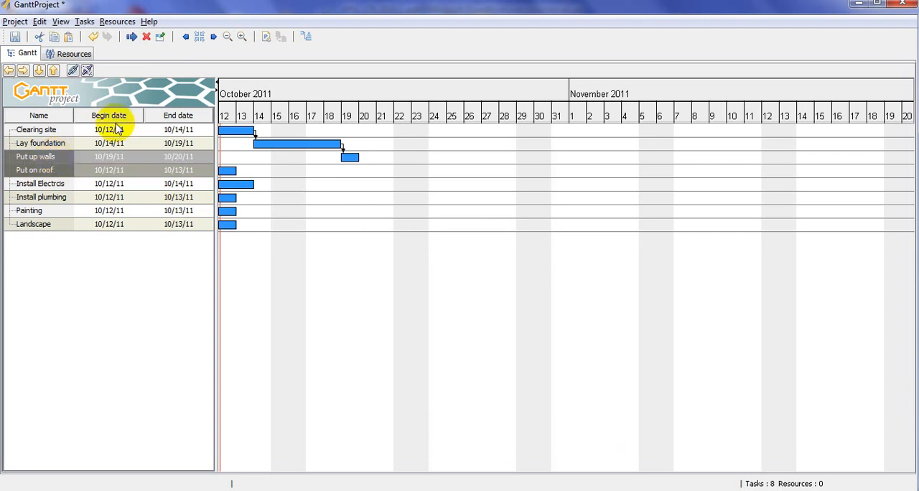
click(72, 71)
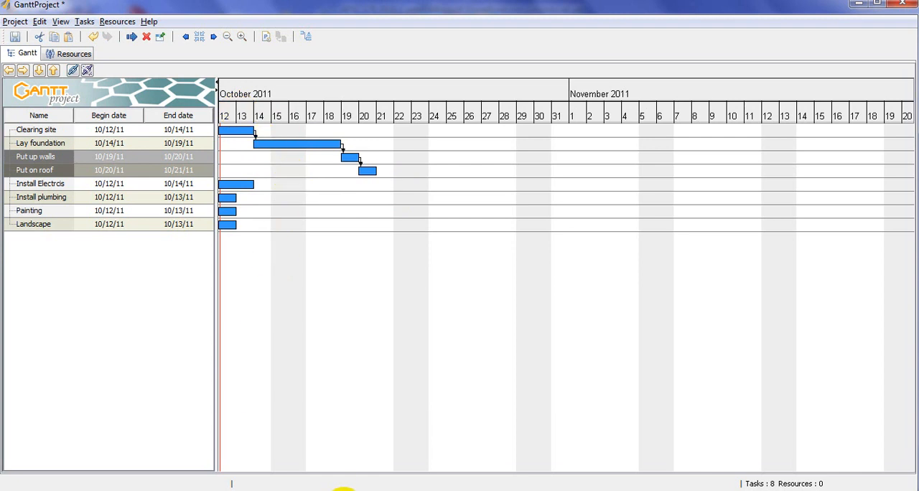
- Make both the Install Electrcis and Install plumbing tasks dependent on Put on roof by linking each to it
click(50, 183)
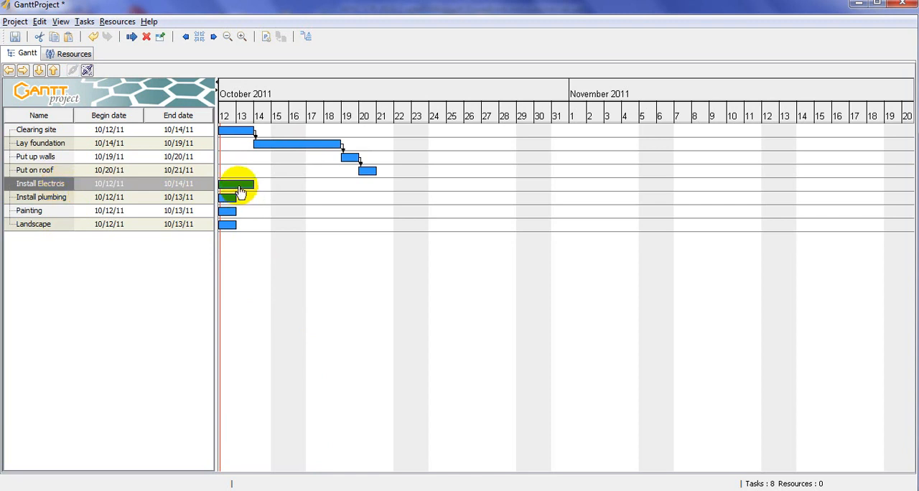
ctrl+click(54, 171)
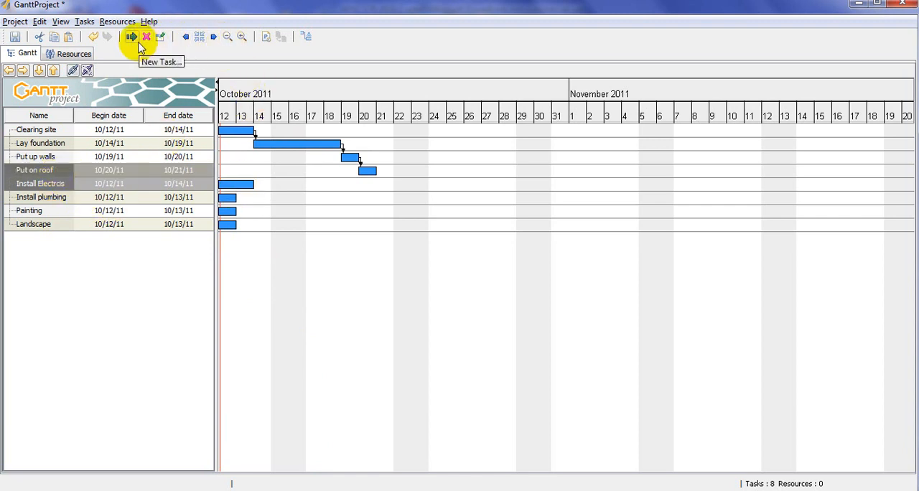
click(74, 73)
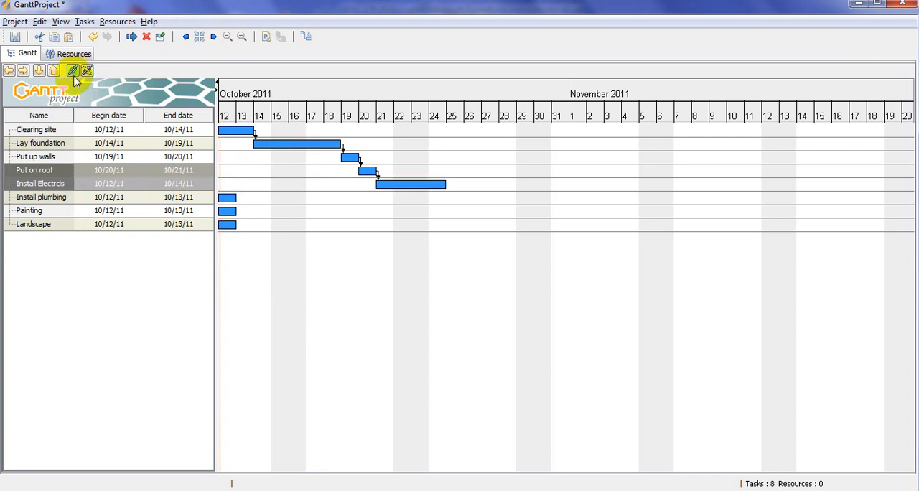
click(64, 200)
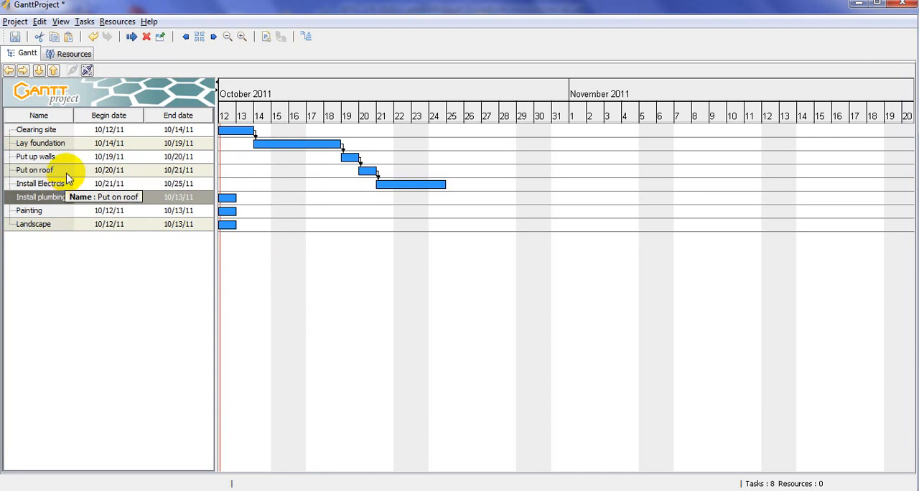
ctrl+click(60, 171)
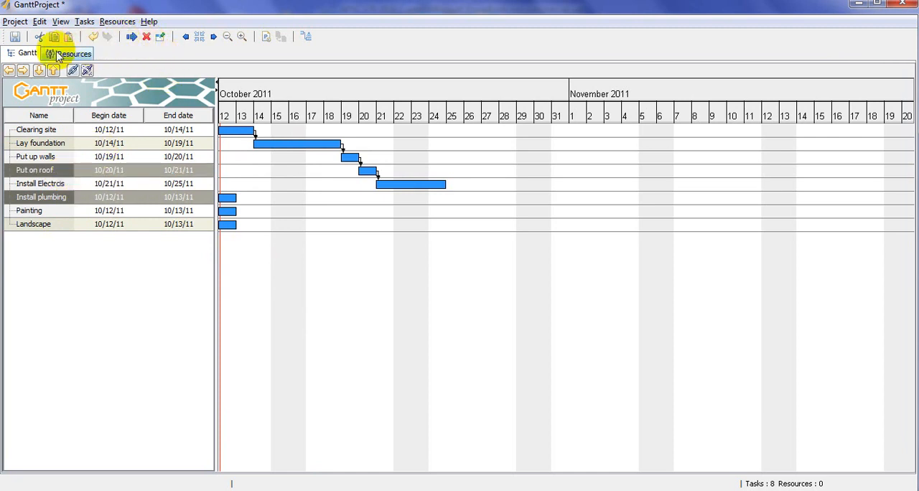
click(75, 75)
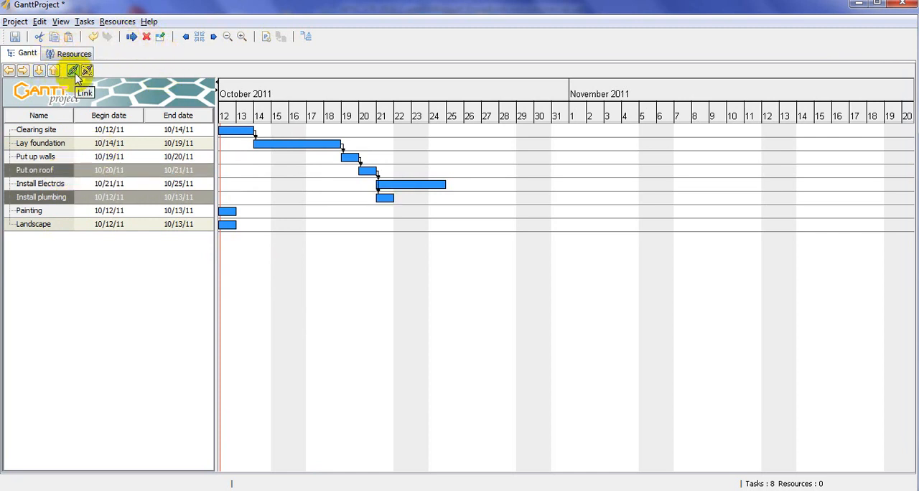
- Link Painting to both Install plumbing and Install Electrcis so that it follows these two tasks
click(234, 218)
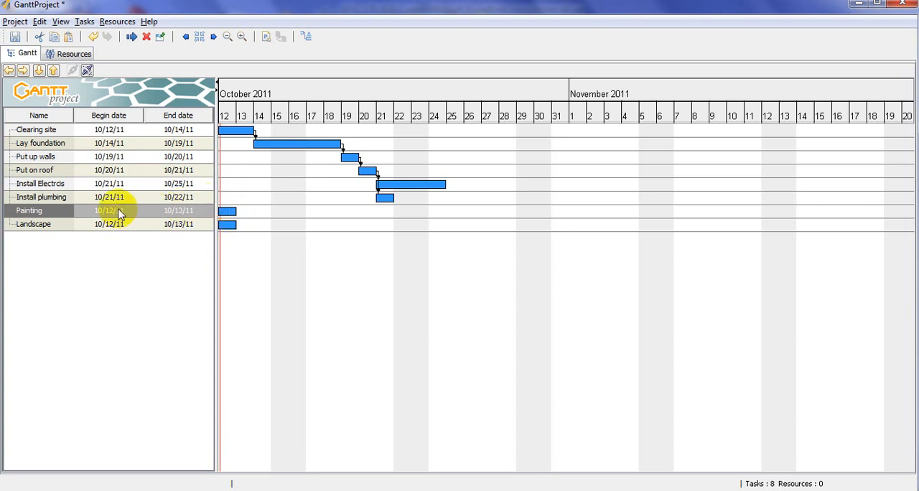
ctrl+click(67, 202)
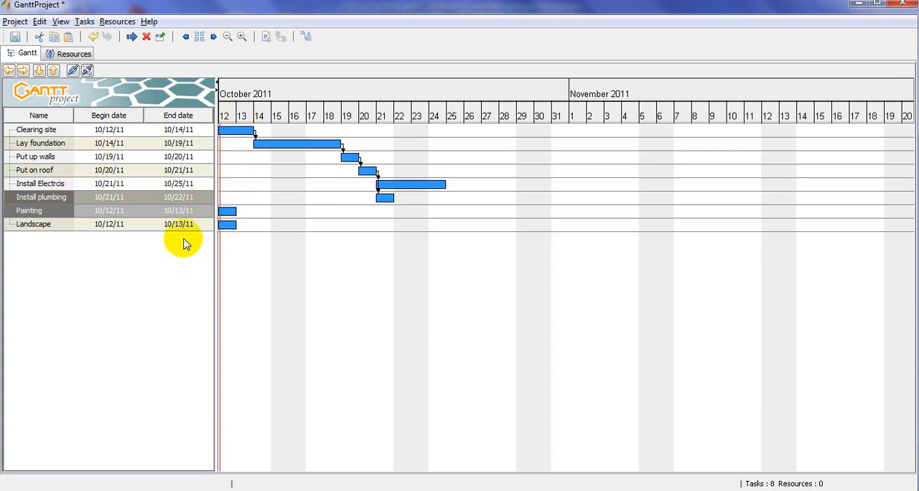
click(74, 71)
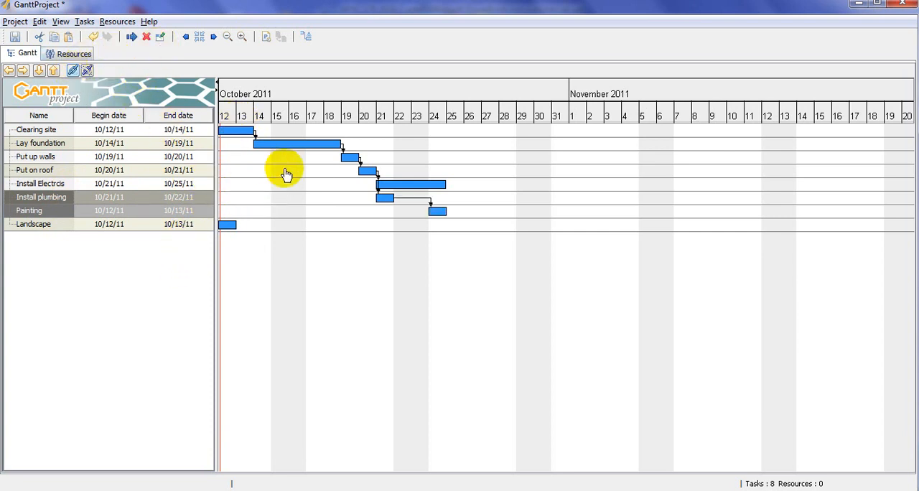
click(436, 213)
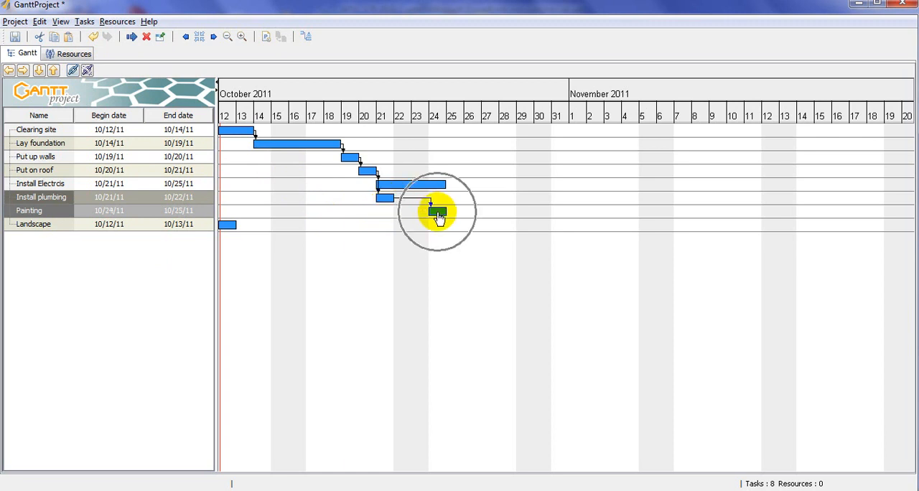
click(40, 213)
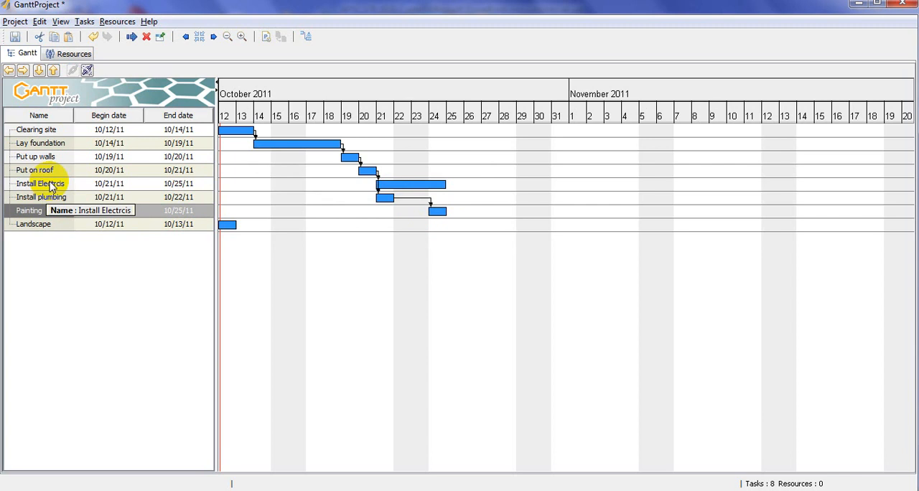
ctrl+click(55, 183)
click(74, 71)
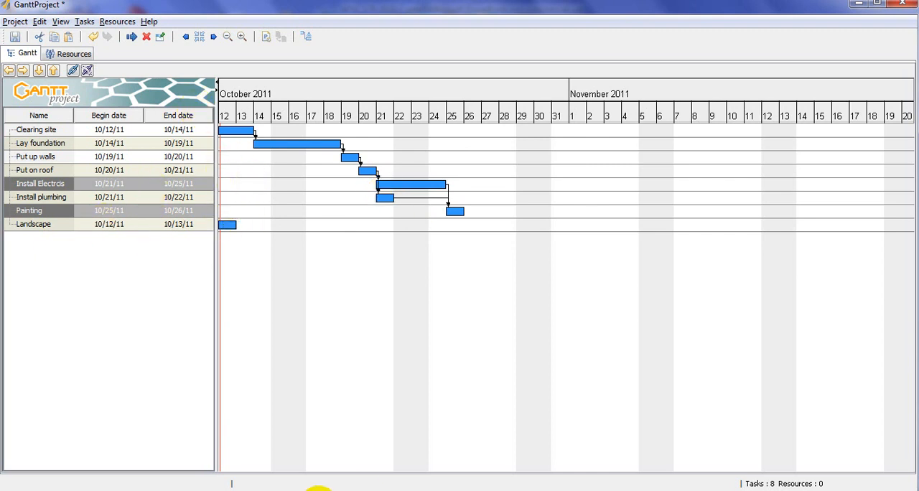
- Switch to PowerPoint, check the predecessors in the dependencies slide's example chart as a slide show, and return to GanttProject
click(318, 490)
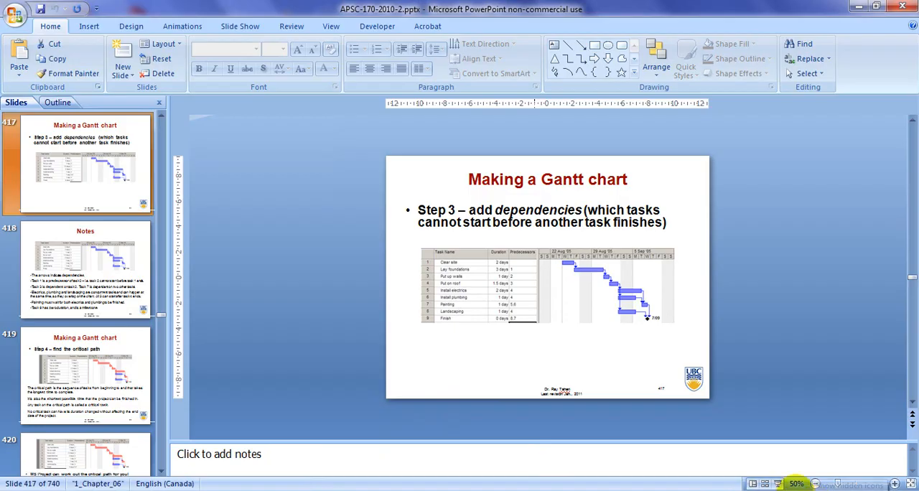
click(777, 483)
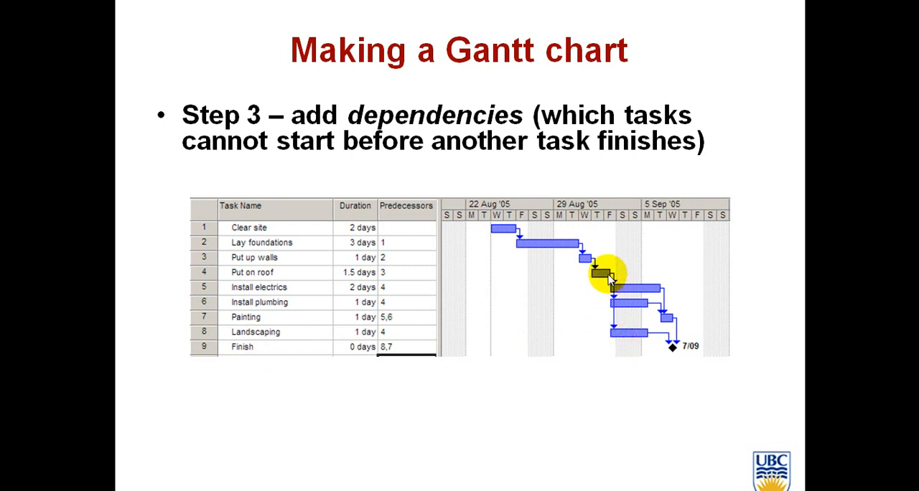
key(Escape)
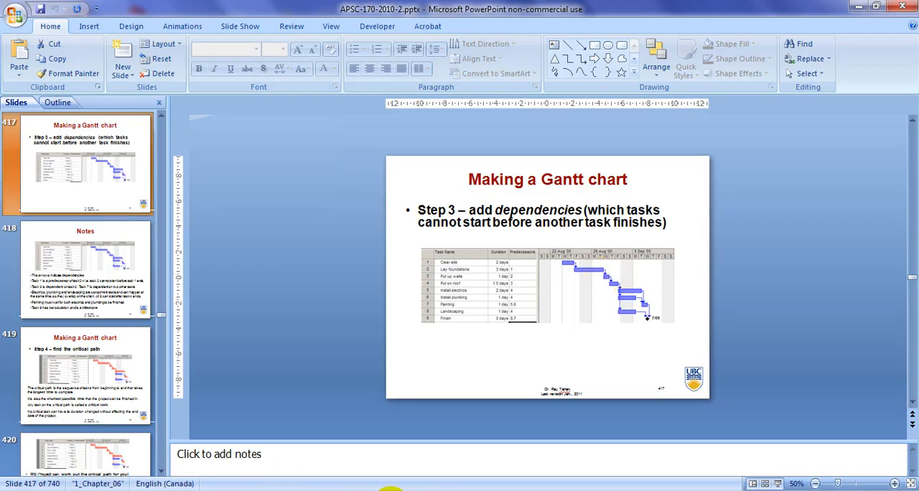
click(364, 489)
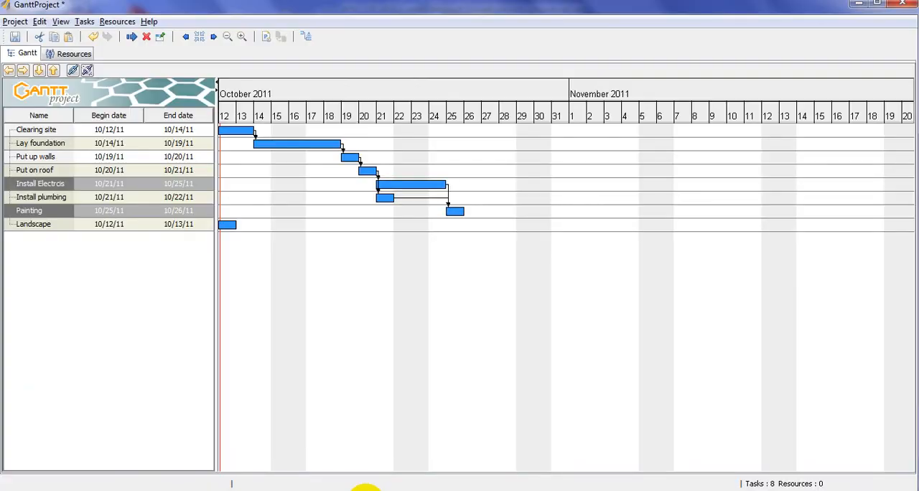
click(228, 225)
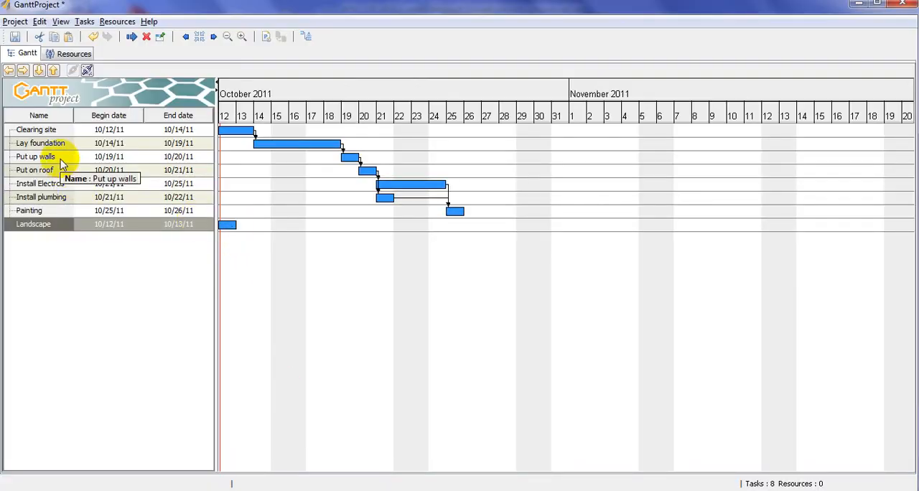
click(51, 170)
click(131, 37)
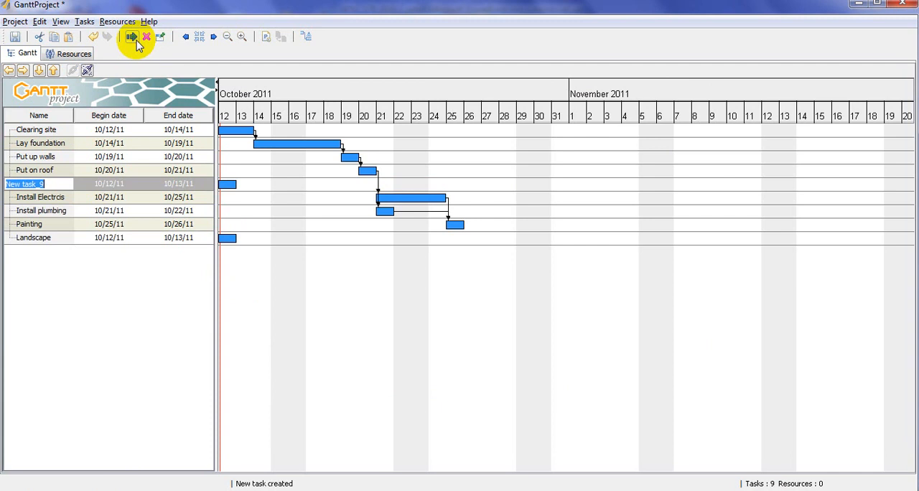
key(Return)
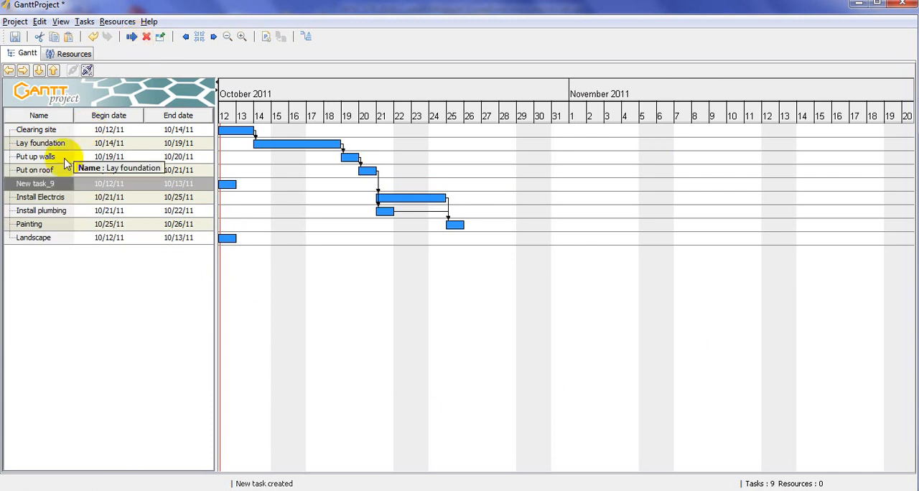
key(Delete)
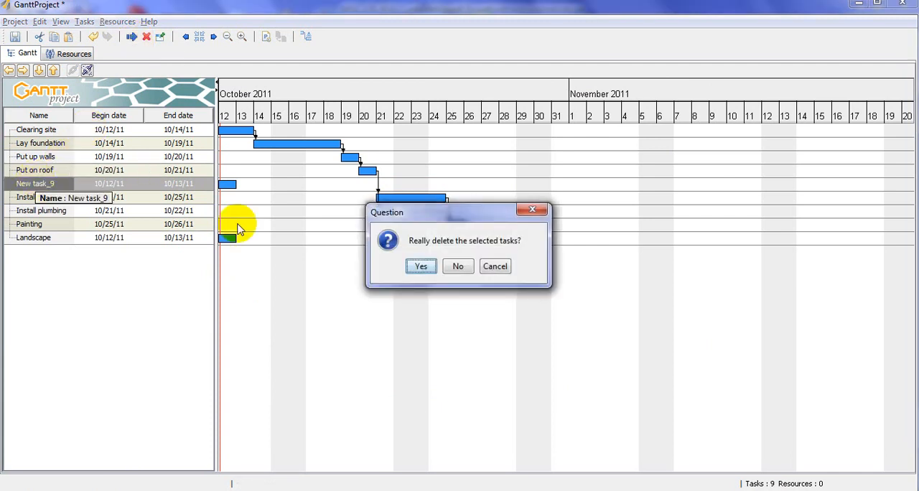
click(418, 270)
- Link Put on roof to Landscape so the landscaping starts after the roof finishes
click(58, 229)
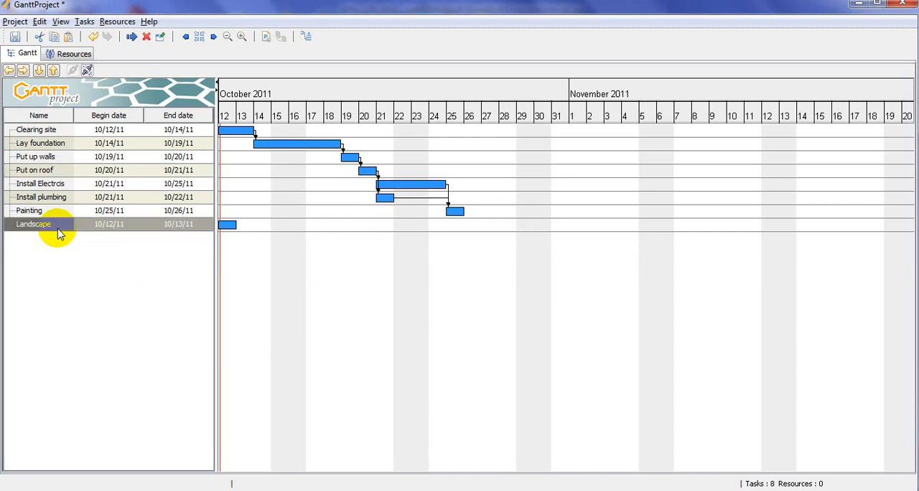
ctrl+click(59, 174)
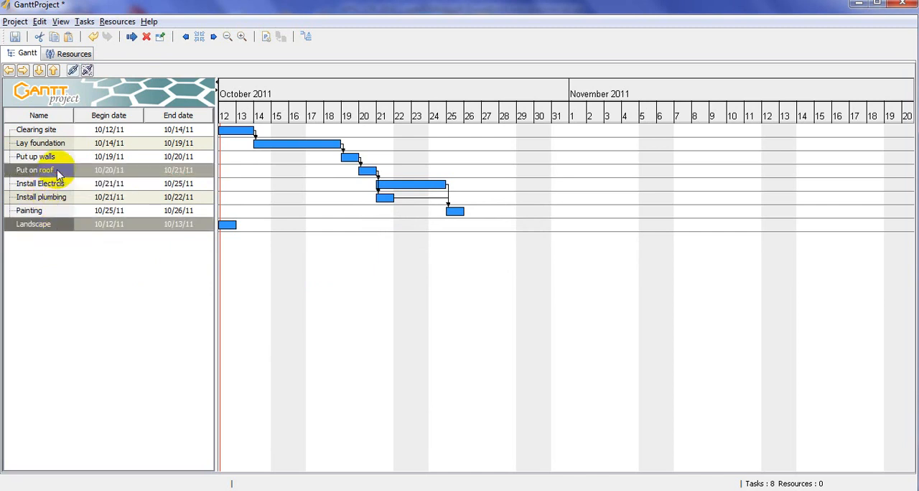
click(74, 71)
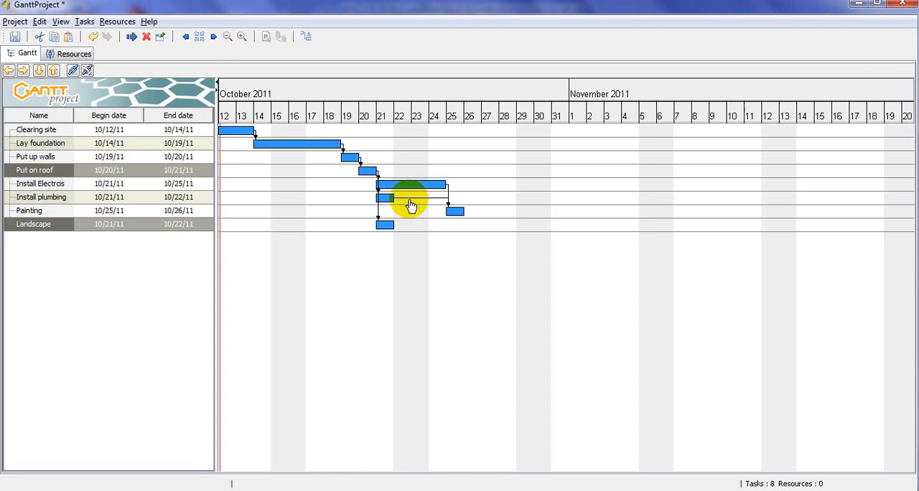
- Highlight the critical path in the Gantt chart
click(310, 38)
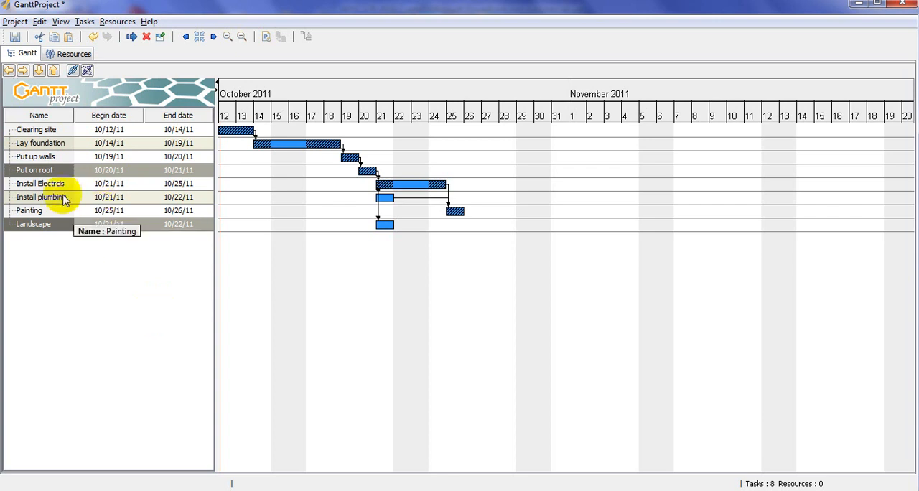
- Add a resource named Student 1 with days off from October 12 to October 14, 2011
click(66, 53)
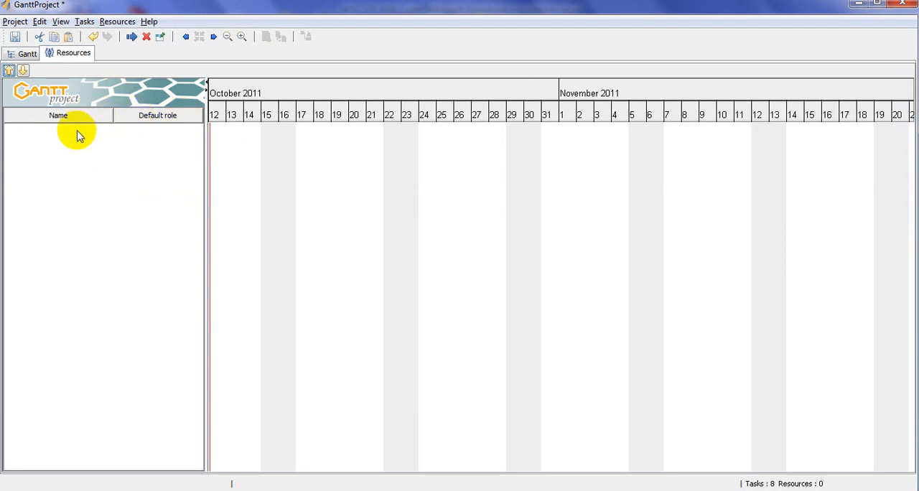
click(132, 37)
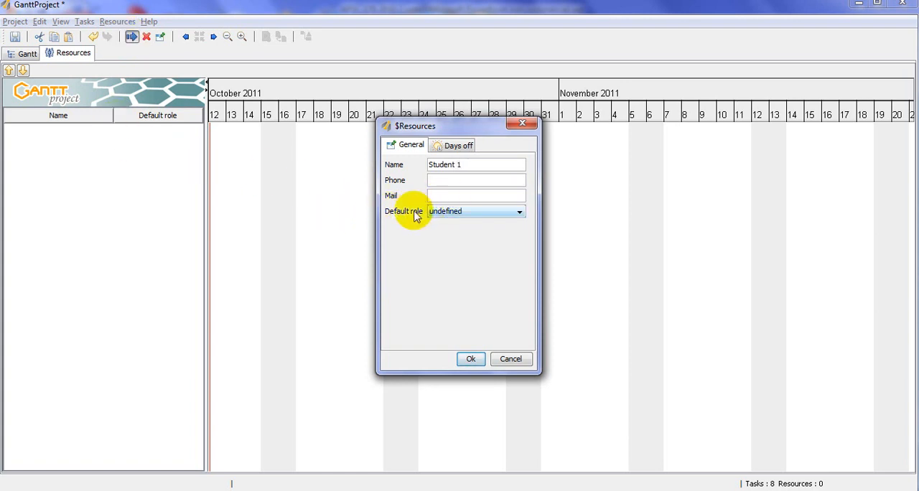
click(457, 150)
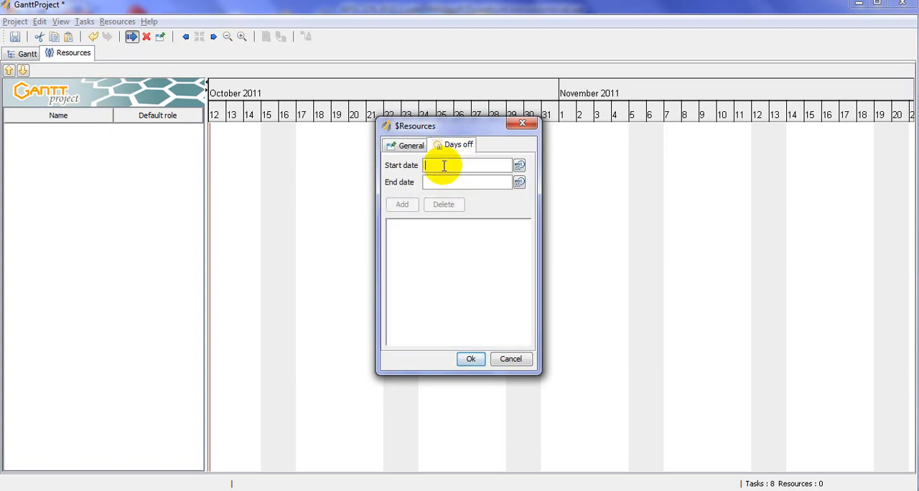
click(520, 169)
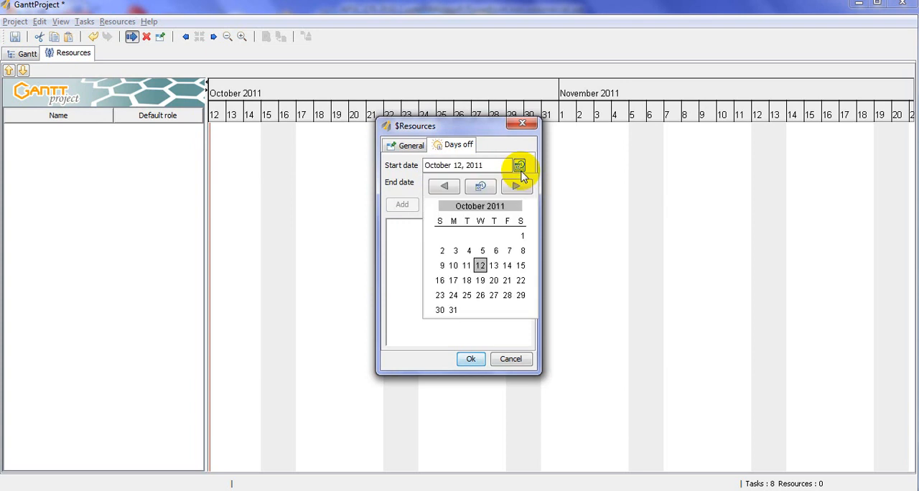
click(479, 264)
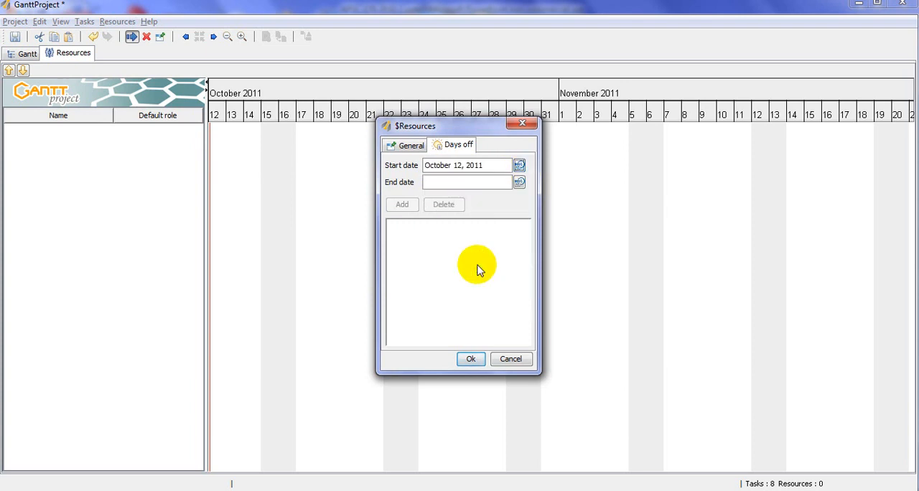
click(519, 182)
click(507, 283)
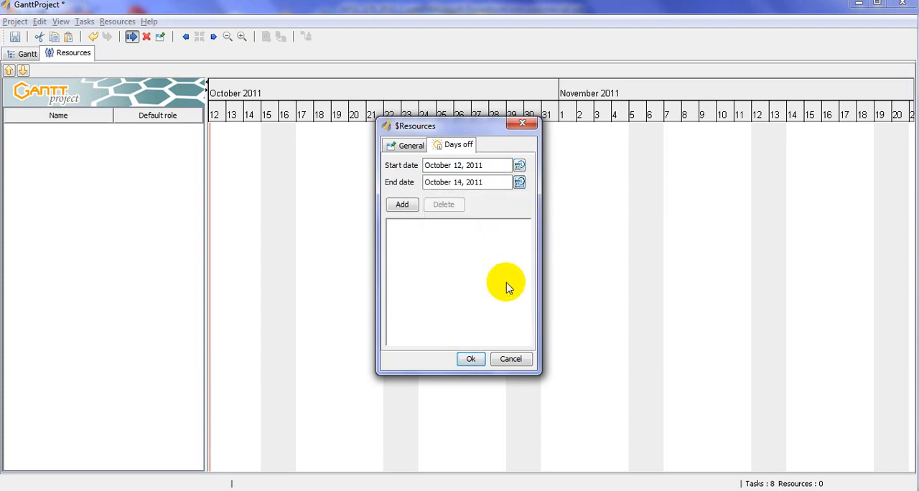
click(407, 206)
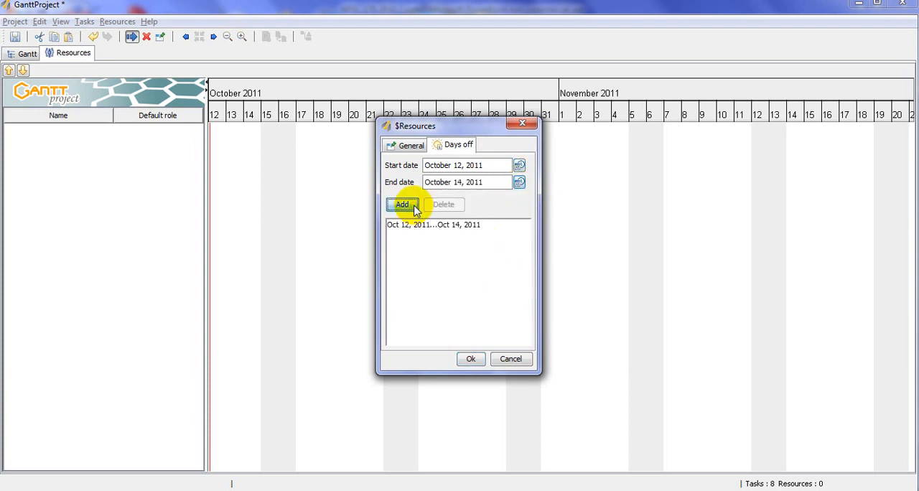
click(469, 359)
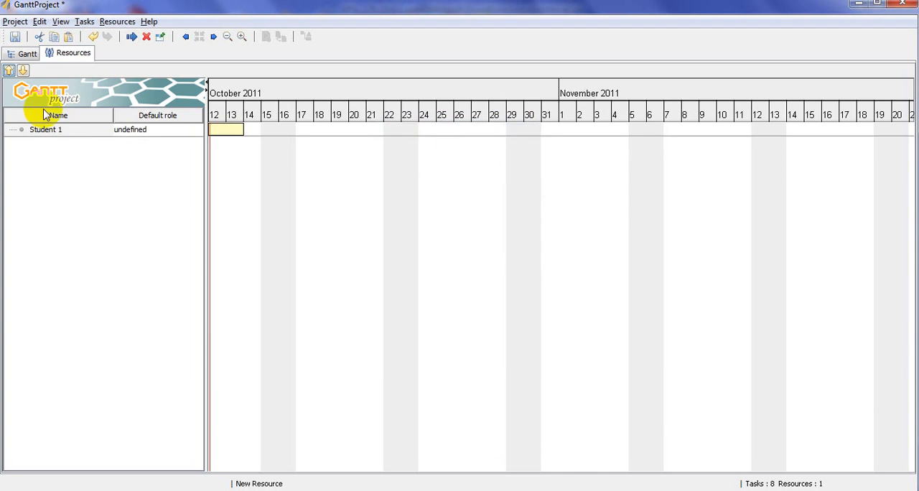
- Set Student 1's default role to project manager
click(132, 132)
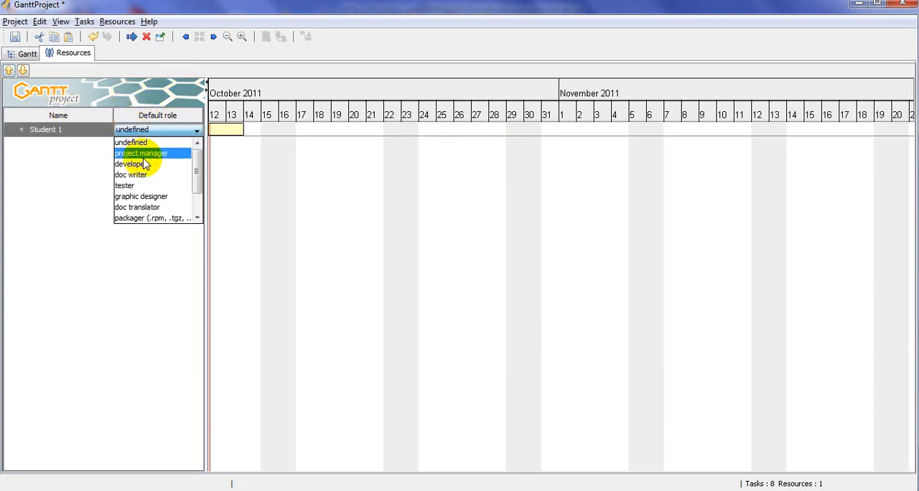
click(144, 156)
click(148, 135)
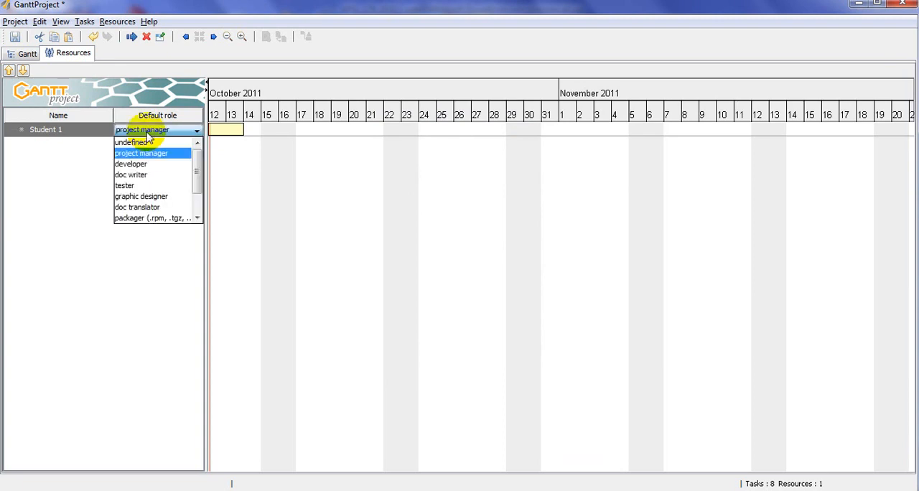
click(143, 154)
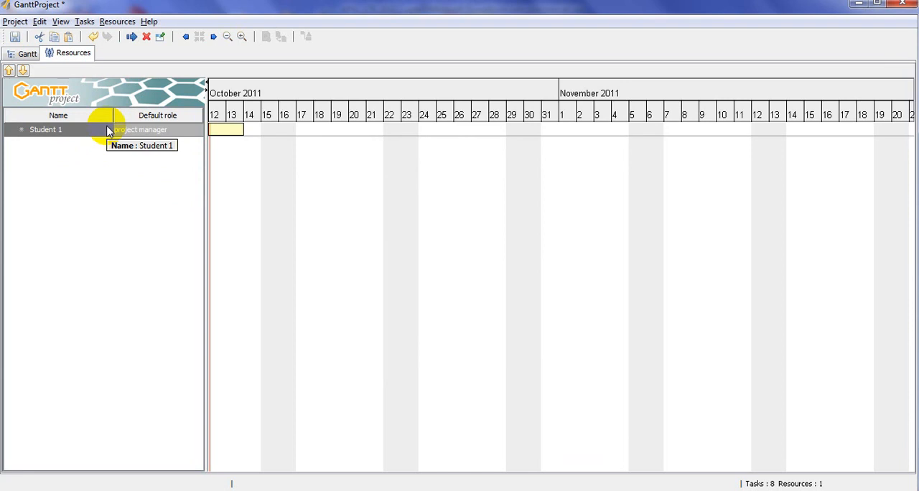
- Add two more resources named Student 2 and Student 3, leaving their default roles undefined
click(132, 36)
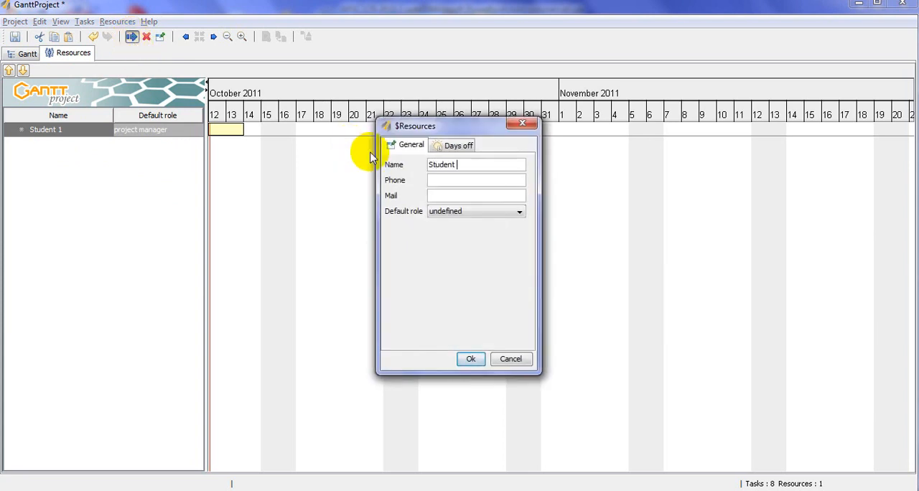
click(471, 359)
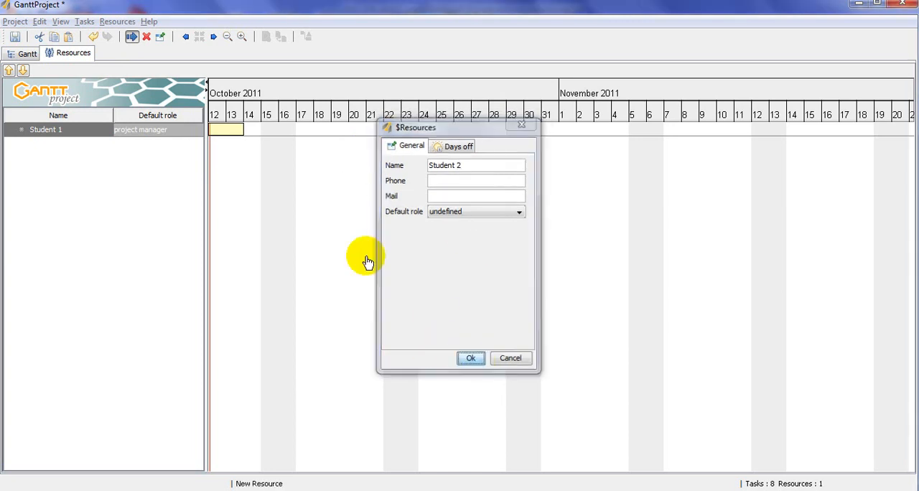
click(133, 37)
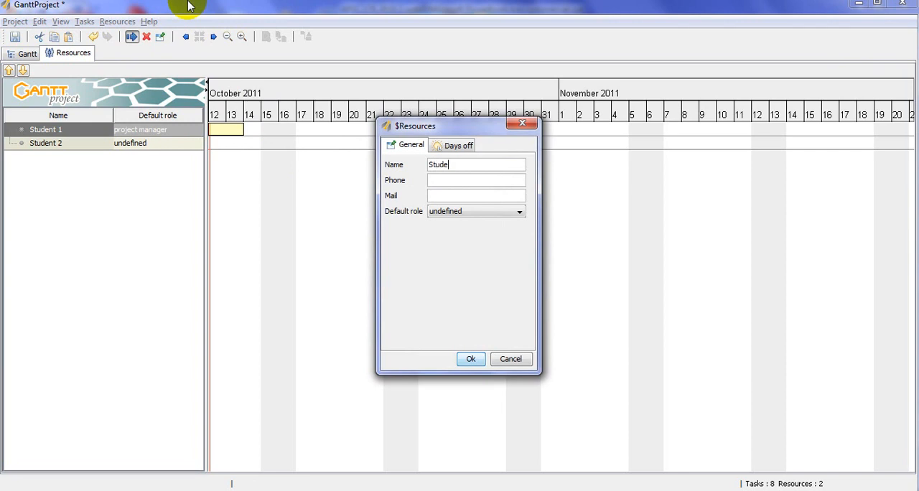
key(Return)
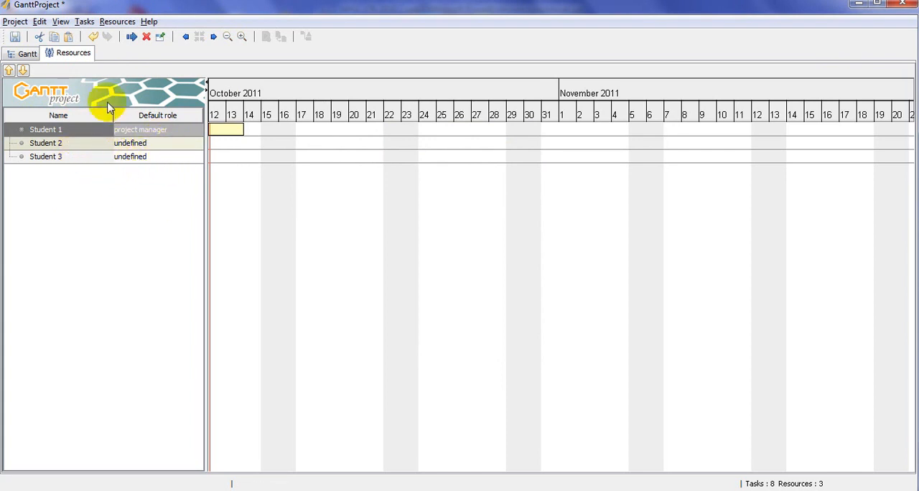
- Return to the Gantt chart and turn off the critical path highlighting
click(27, 54)
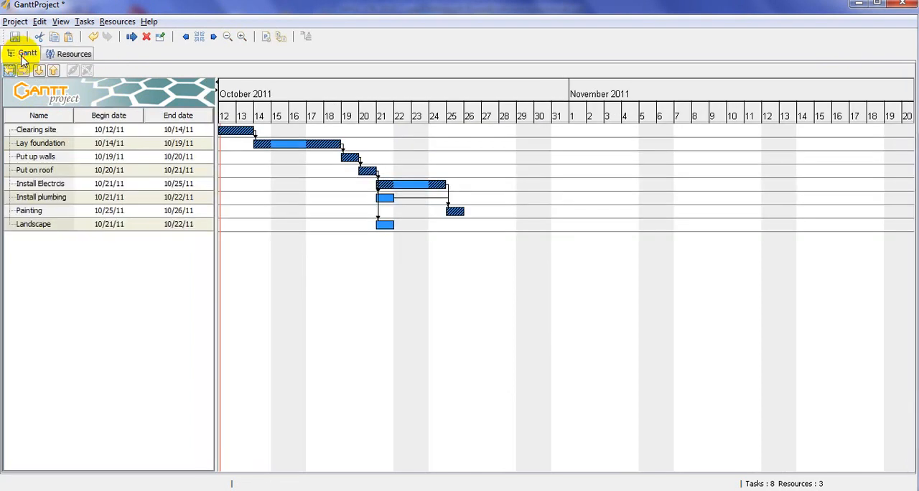
click(306, 35)
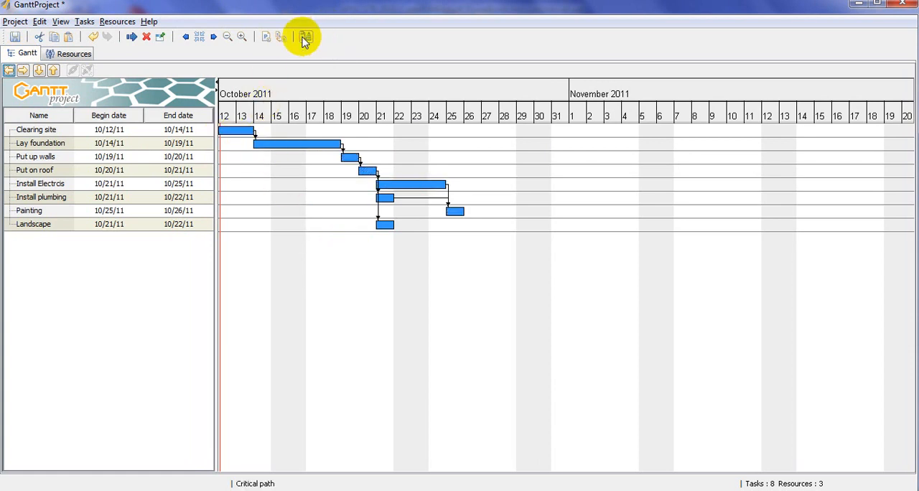
- Assign Student 1, Student 2 and Student 3 as resources to the Clearing site task
double_click(239, 142)
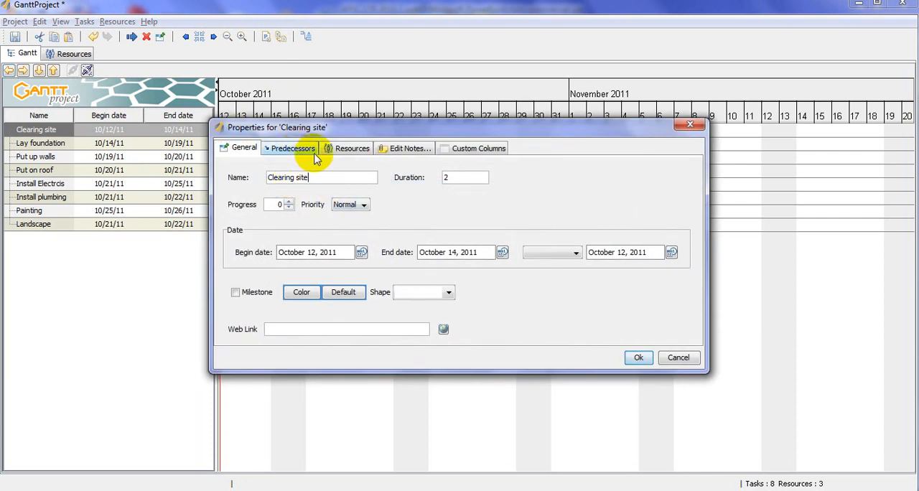
click(339, 149)
click(330, 253)
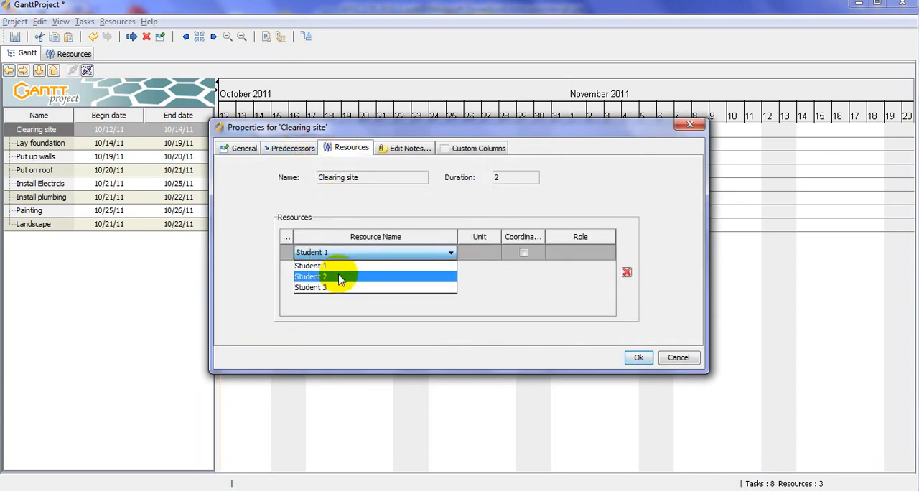
click(341, 267)
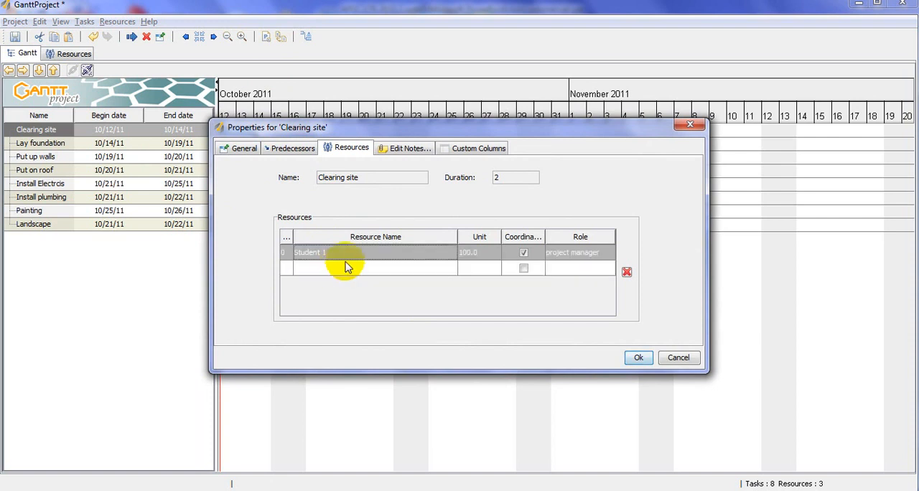
click(365, 267)
click(332, 293)
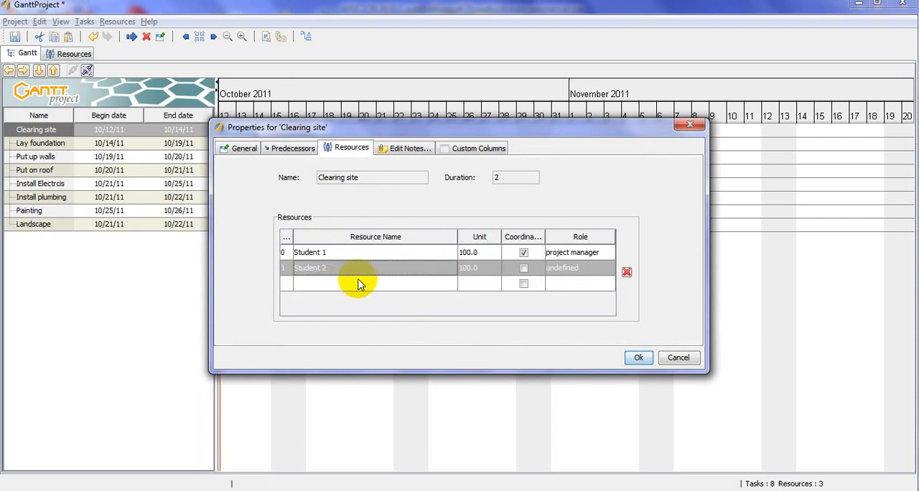
click(352, 283)
click(327, 319)
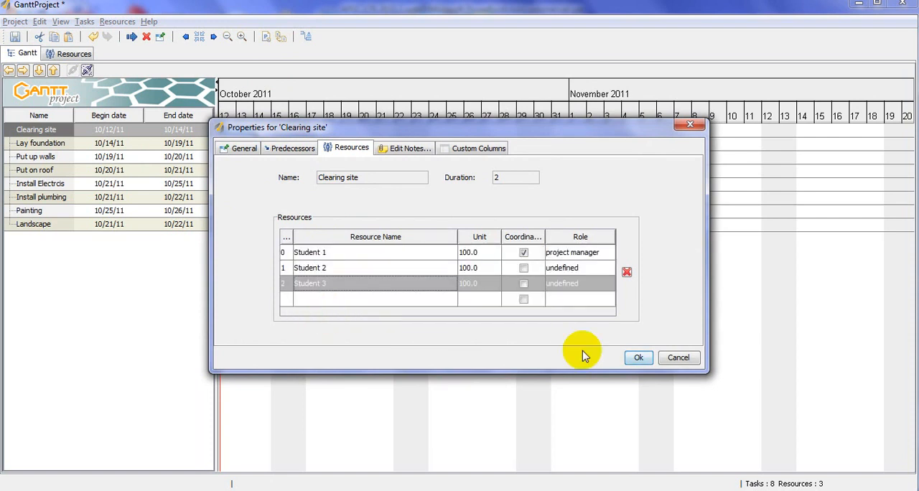
click(635, 358)
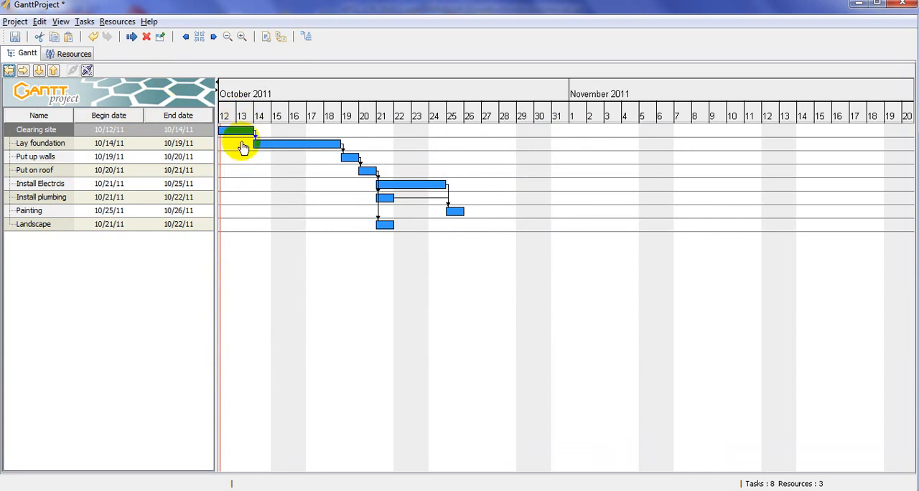
- Review the resource chart and check the resources assigned to the Clearing site task
click(75, 58)
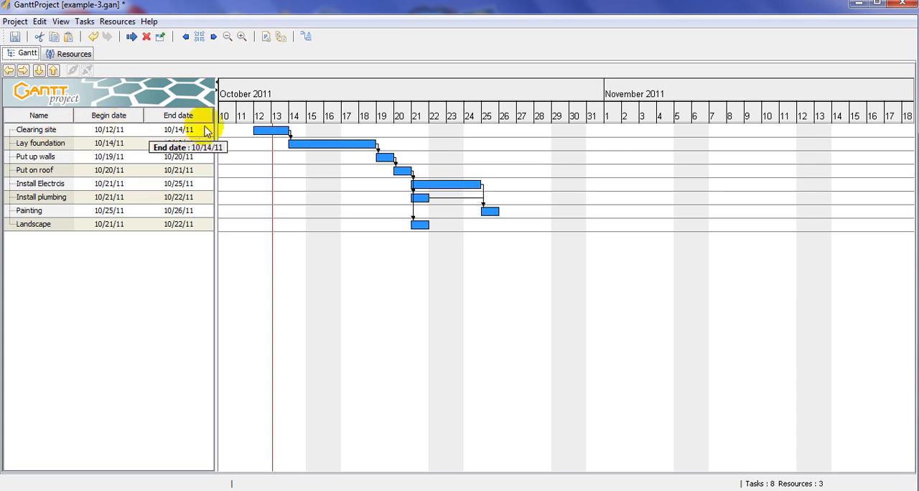
double_click(266, 133)
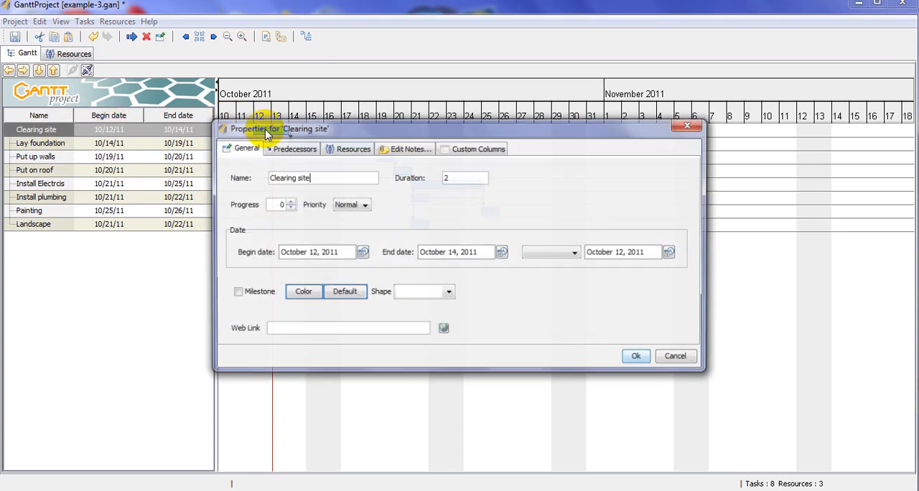
click(347, 151)
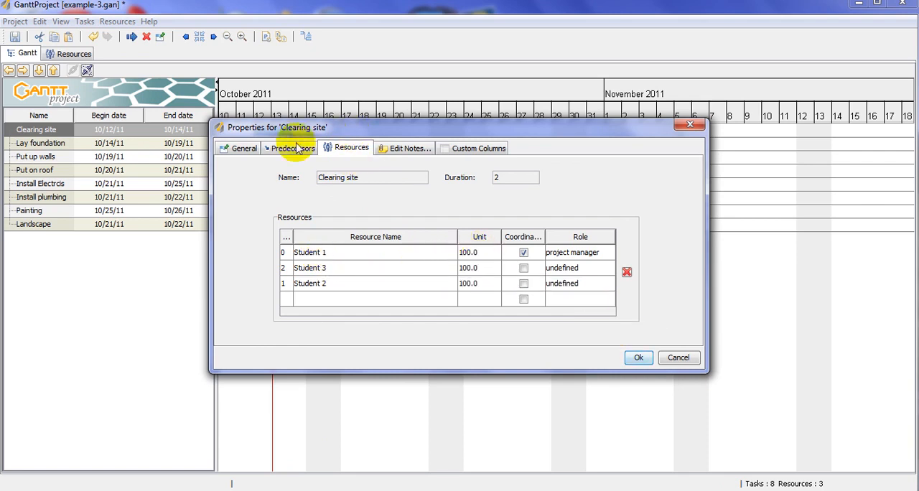
click(639, 357)
- Check the properties of Lay foundation, Put up walls and Install Electrcis for their resource assignments
click(358, 146)
double_click(358, 147)
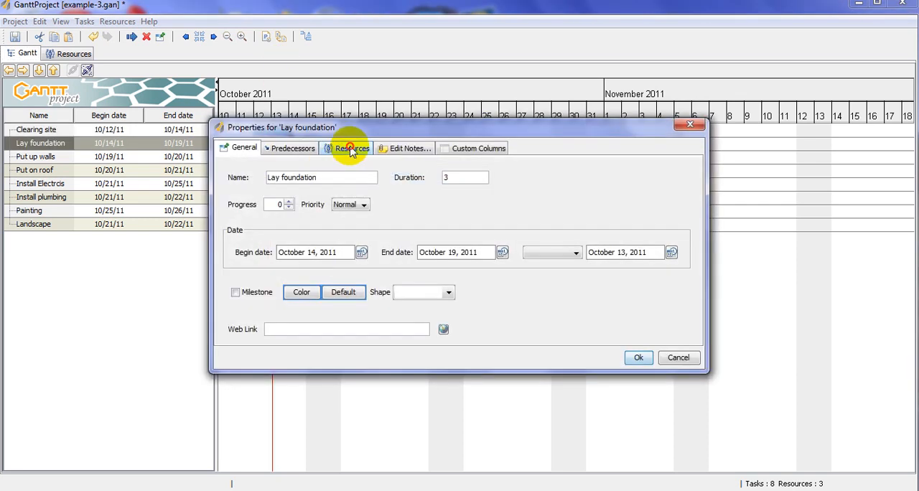
click(349, 148)
click(632, 359)
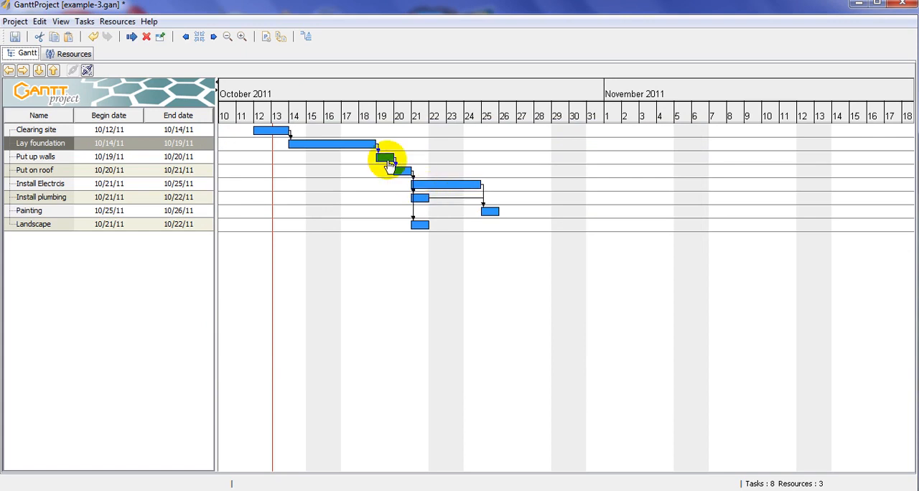
double_click(382, 155)
click(638, 358)
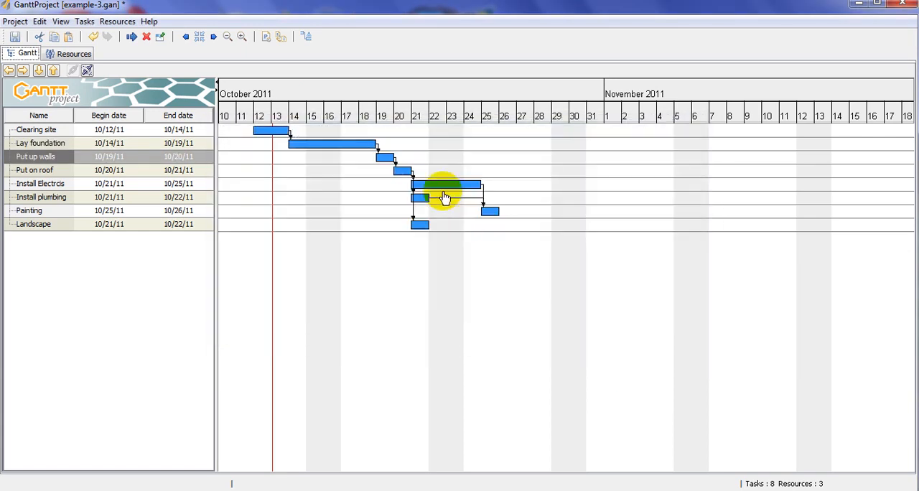
click(425, 188)
double_click(425, 188)
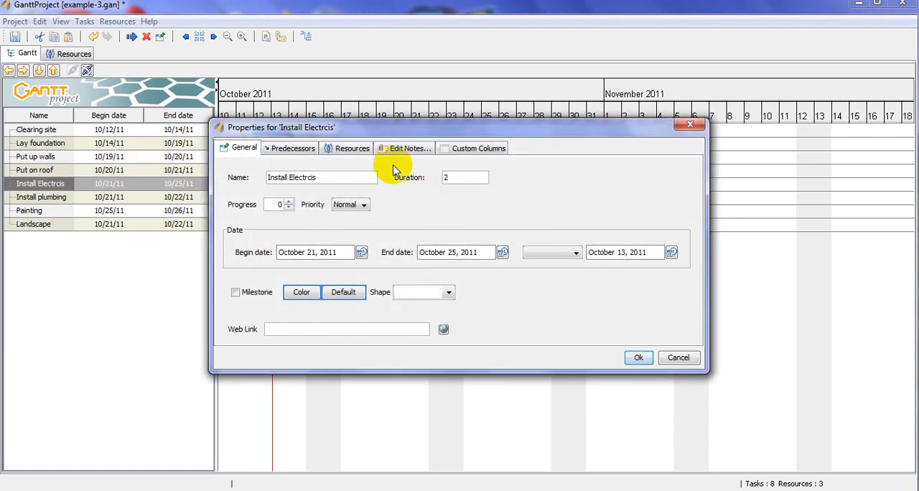
click(351, 148)
click(638, 358)
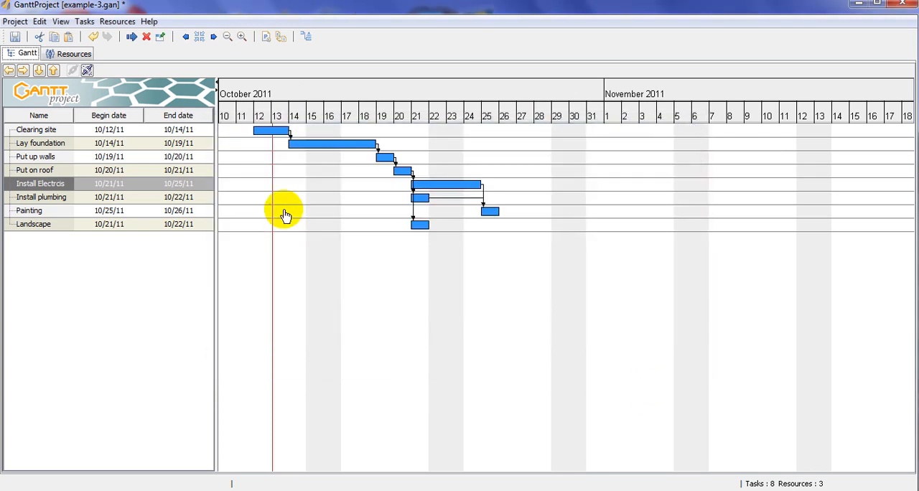
- Examine the three students' workload in the resource chart and return to the Gantt chart
click(68, 58)
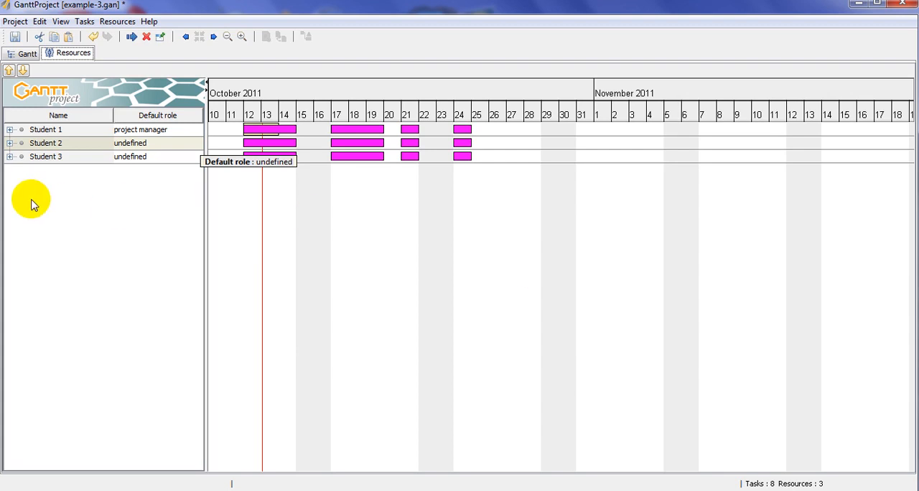
click(22, 55)
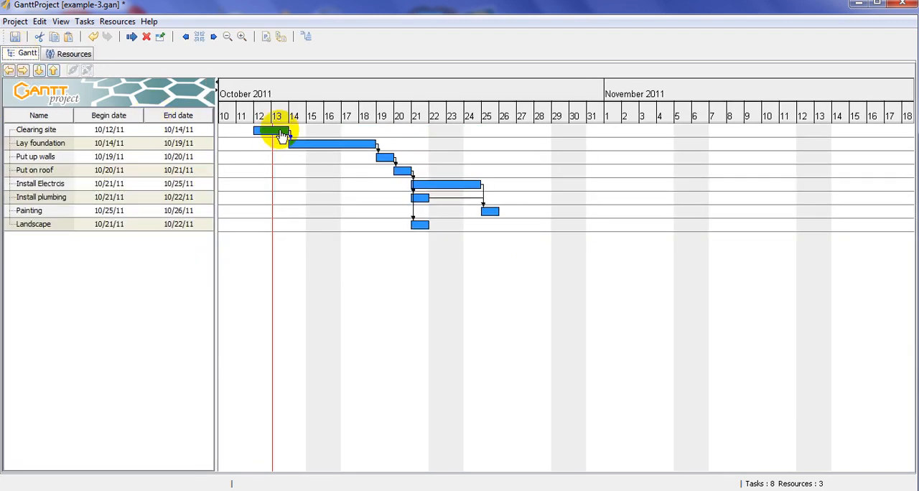
- Move the Clearing site task's begin date to October 14, 2011 and check the effect in the resource chart
double_click(279, 135)
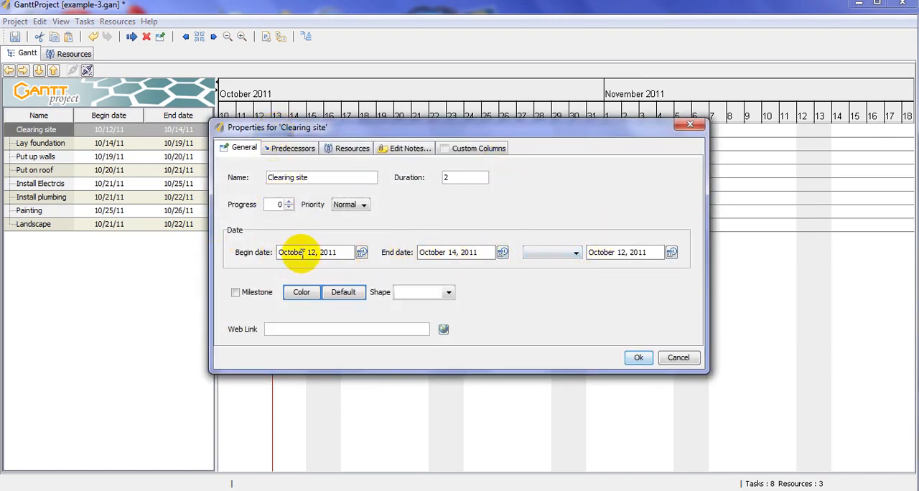
click(362, 252)
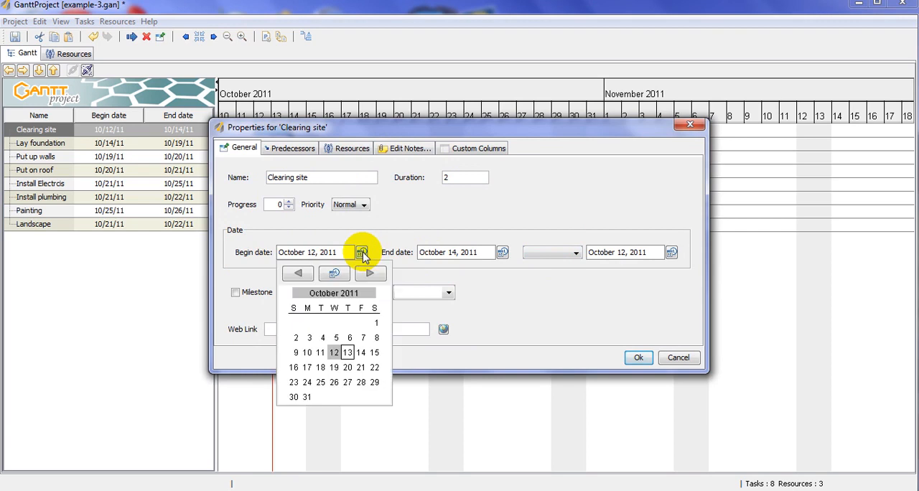
click(359, 351)
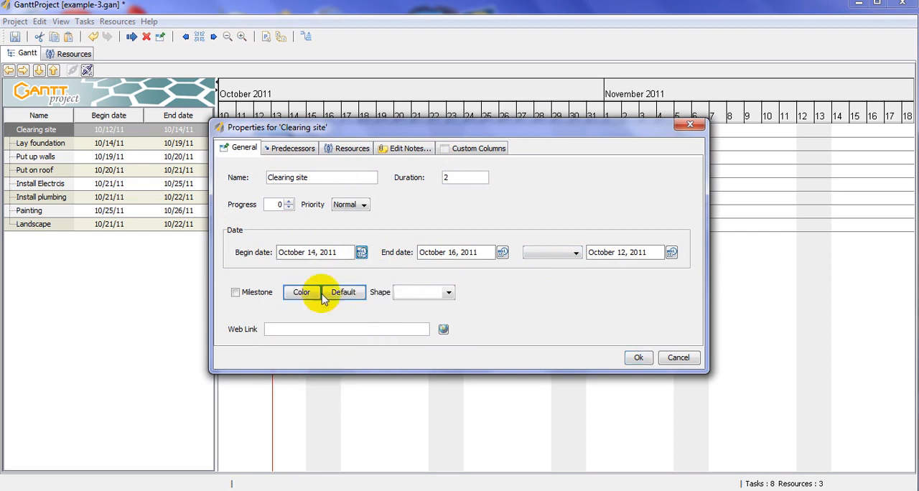
click(637, 357)
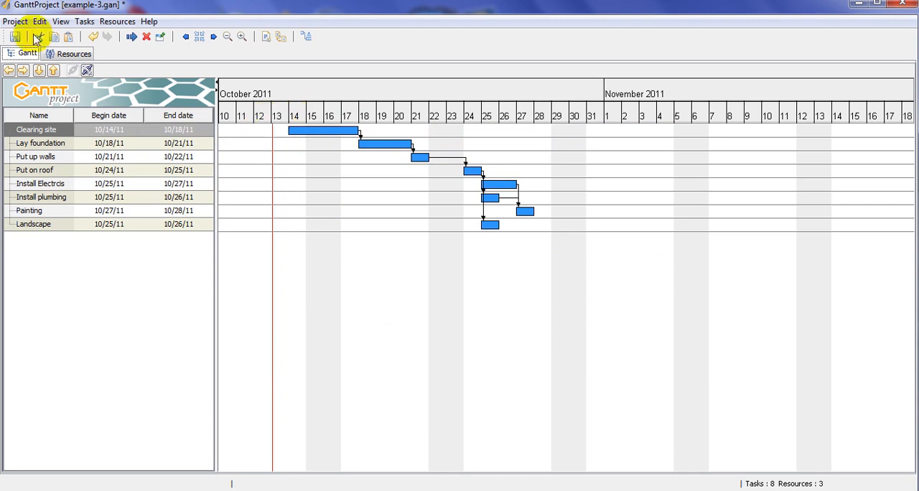
click(72, 53)
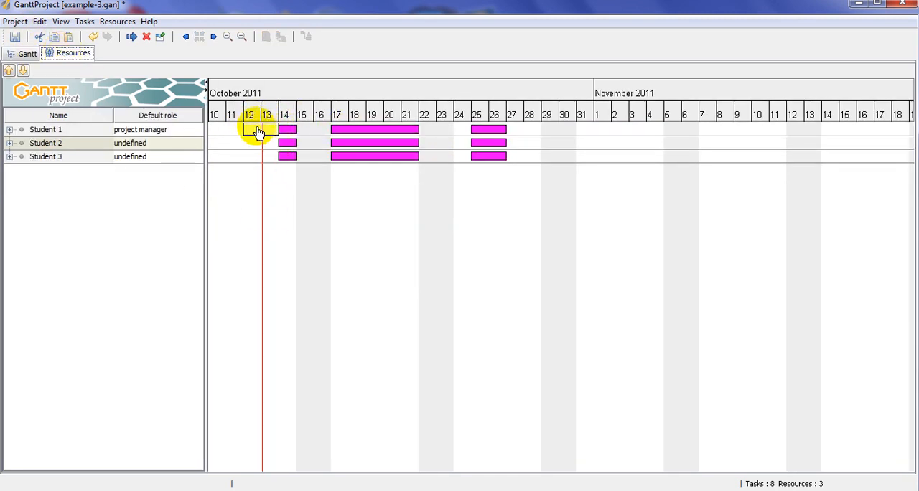
- Set the Clearing site task to begin on October 12, 2011 with a duration of 2 and check the resource chart
click(22, 54)
double_click(325, 135)
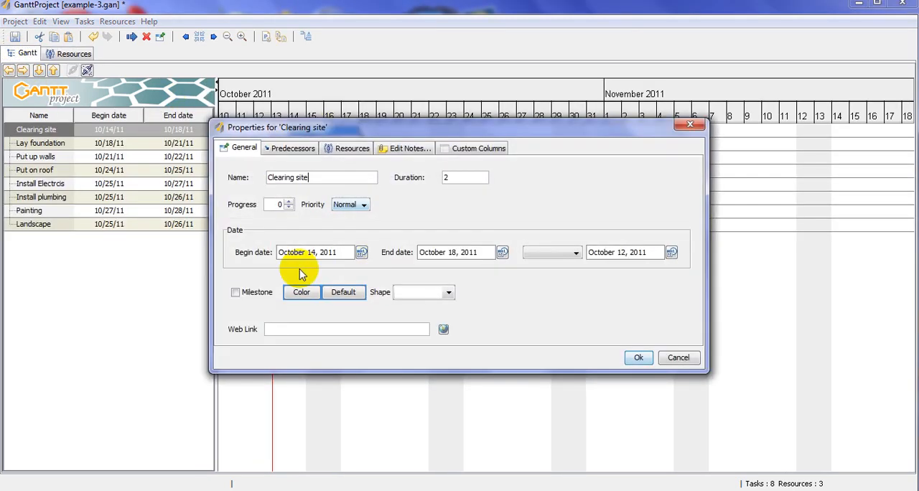
click(361, 253)
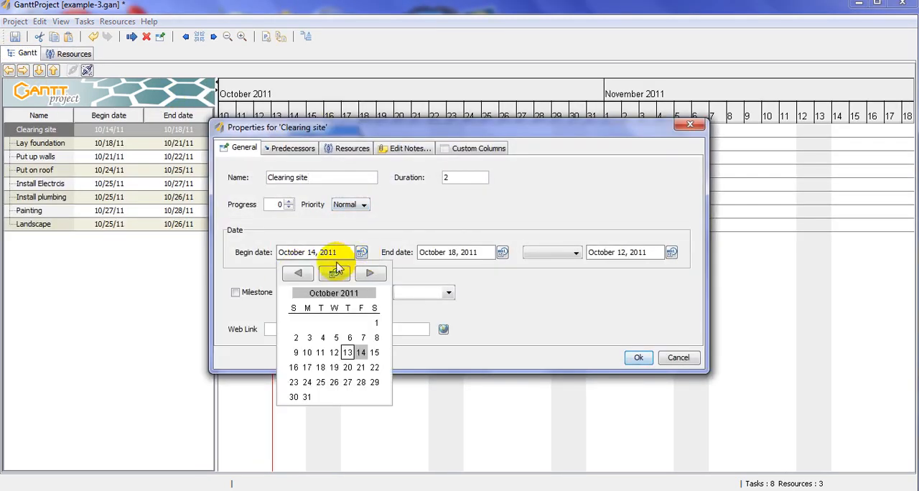
click(335, 351)
drag(454, 177, 418, 181)
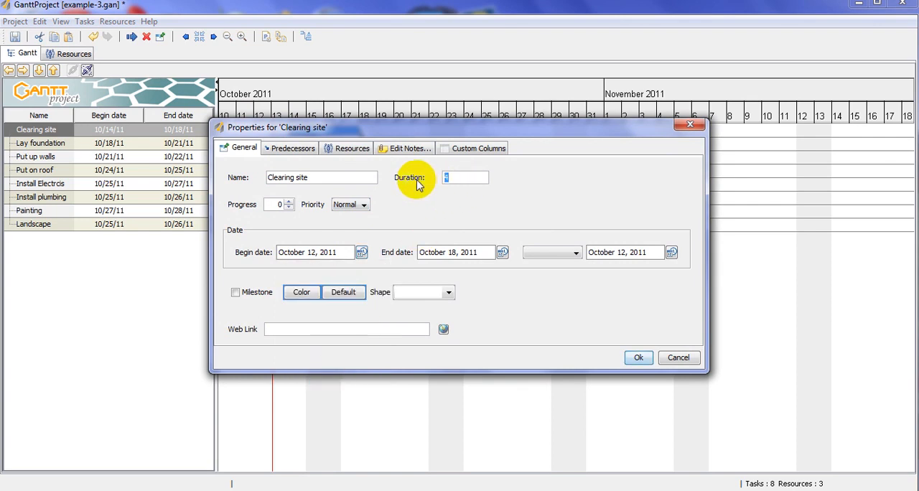
text(2)
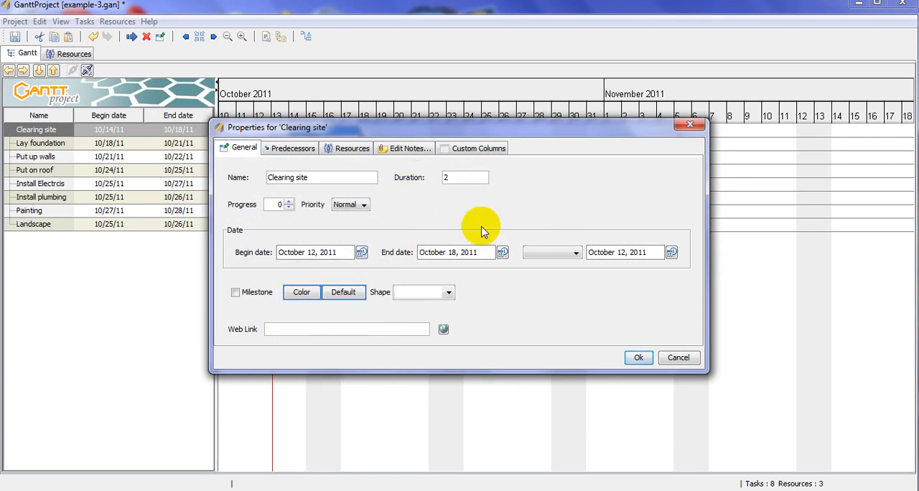
click(637, 358)
click(72, 53)
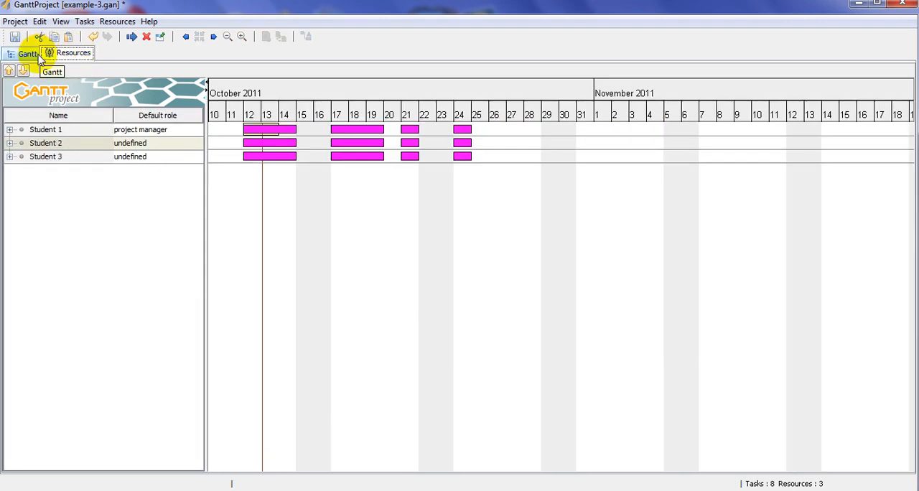
- Remove Student 1 from the Clearing site task's resources and make Student 3 the coordinator
click(11, 53)
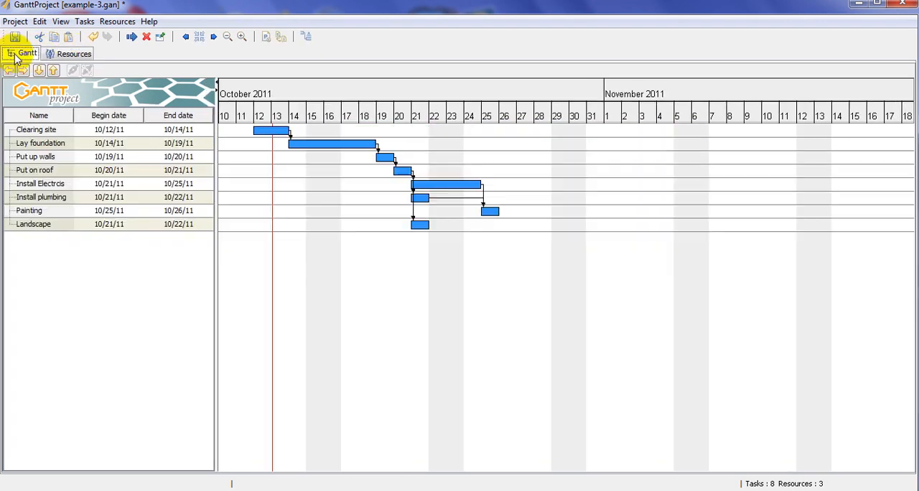
double_click(269, 134)
click(352, 149)
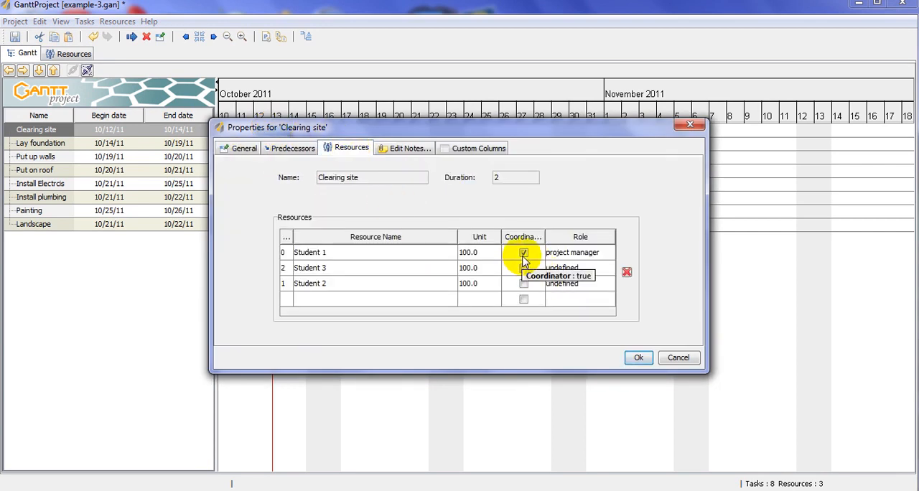
click(493, 253)
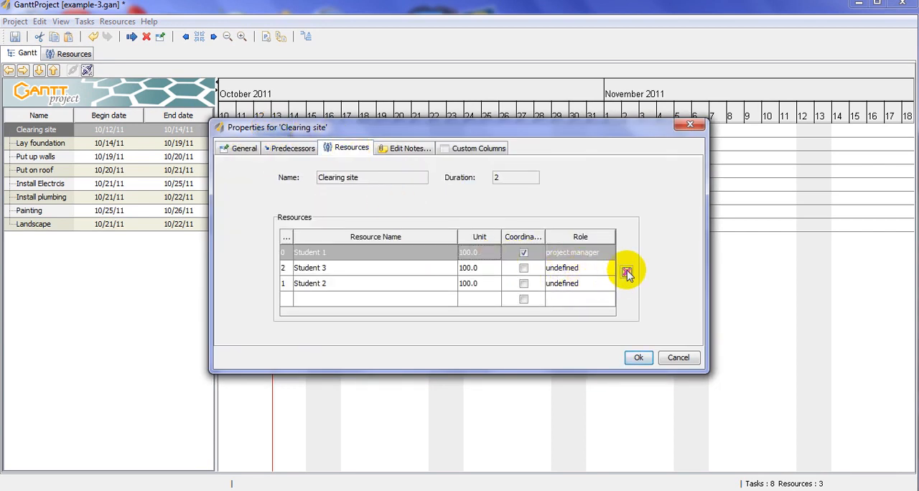
click(627, 273)
click(524, 252)
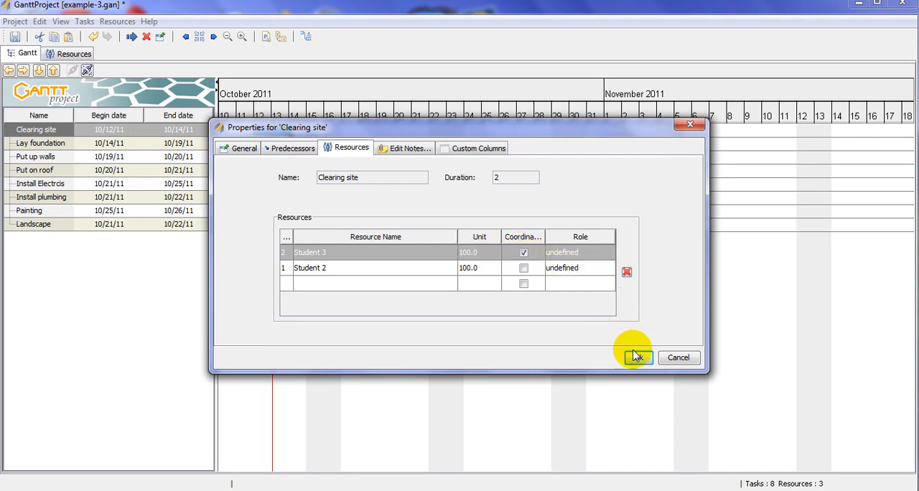
click(640, 358)
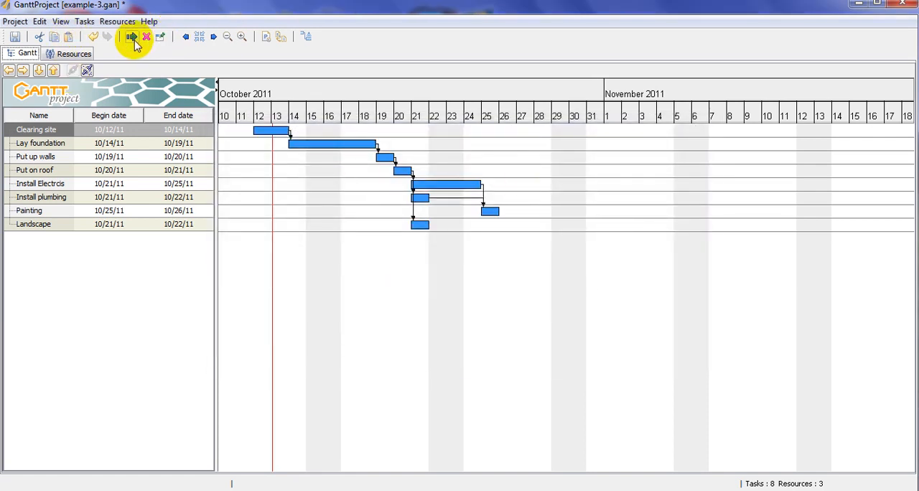
- Examine the students' workload between October 12 and 14 in the resource chart
click(67, 56)
click(257, 146)
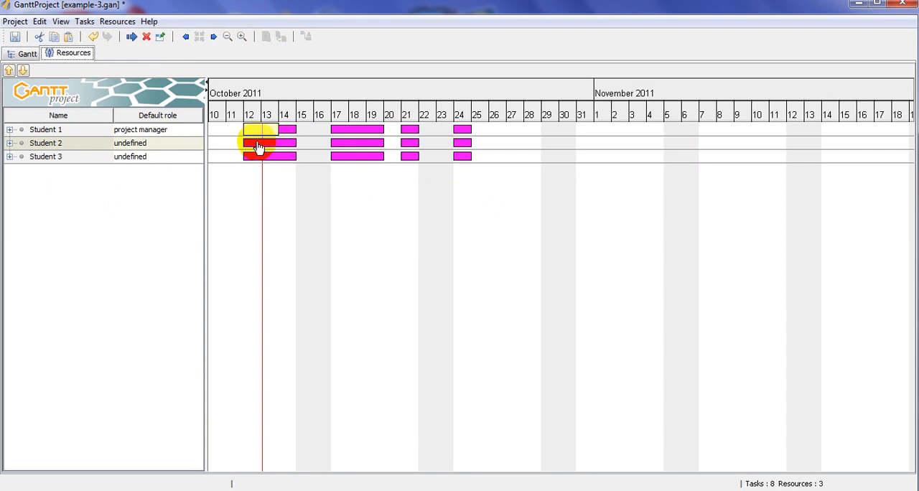
click(275, 130)
click(284, 131)
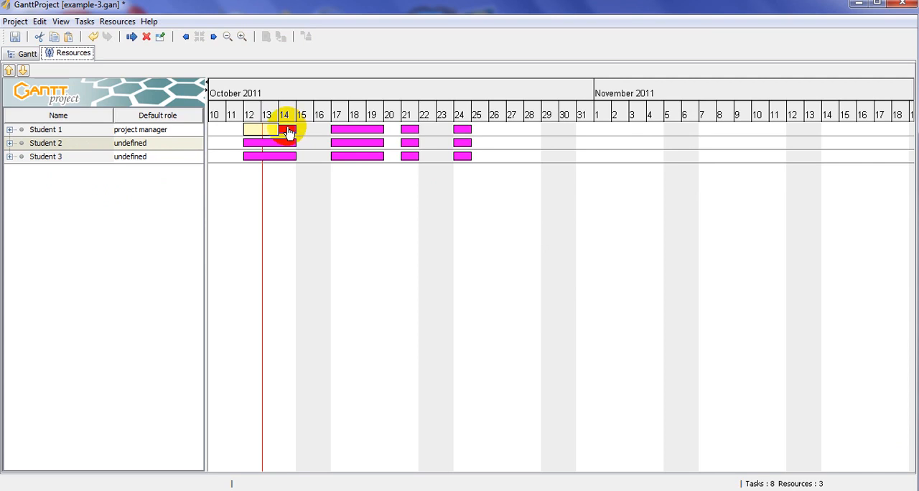
- Assign Student 1, Student 2 and Student 3 to the Install plumbing task and check their workload in the resource chart
click(27, 54)
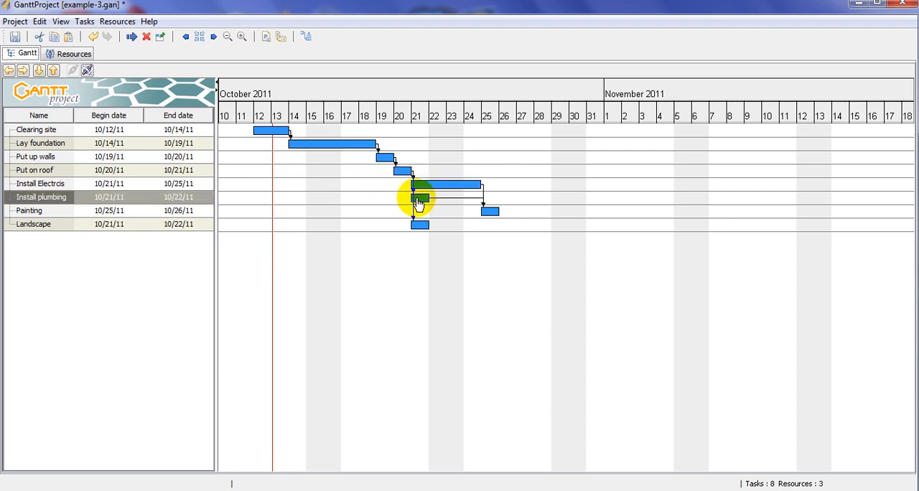
double_click(419, 199)
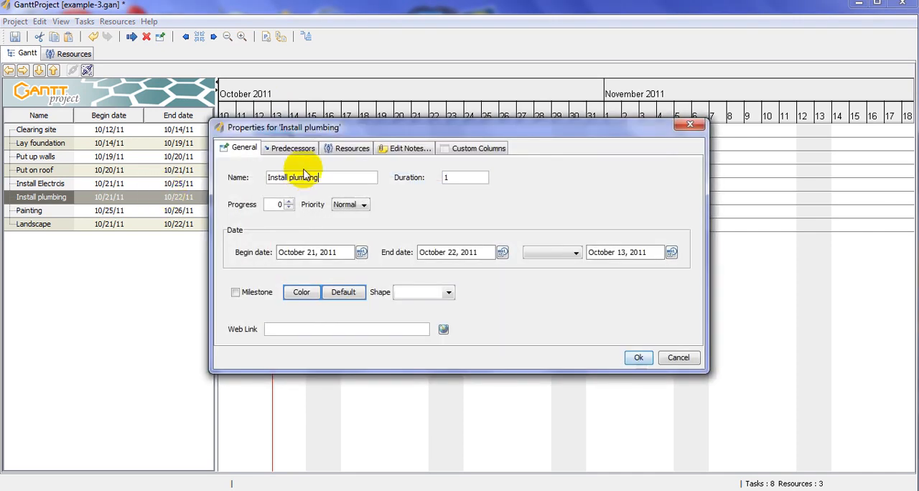
click(342, 151)
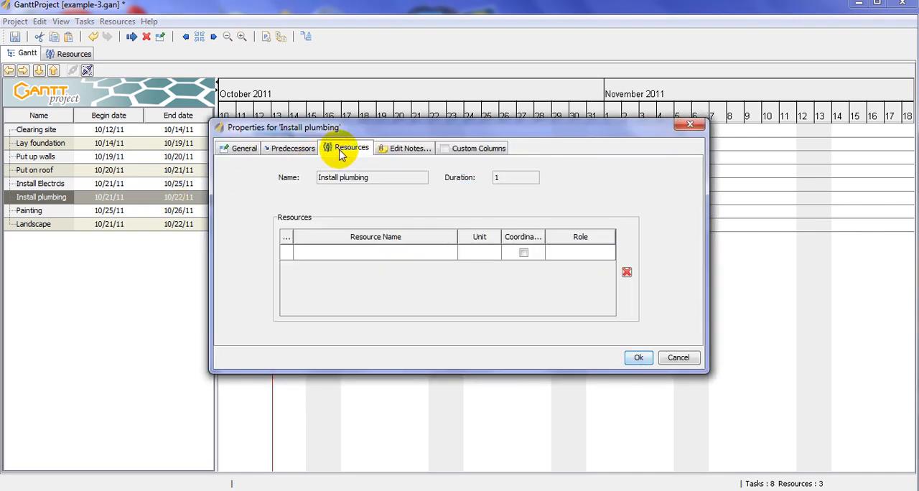
click(343, 252)
click(347, 268)
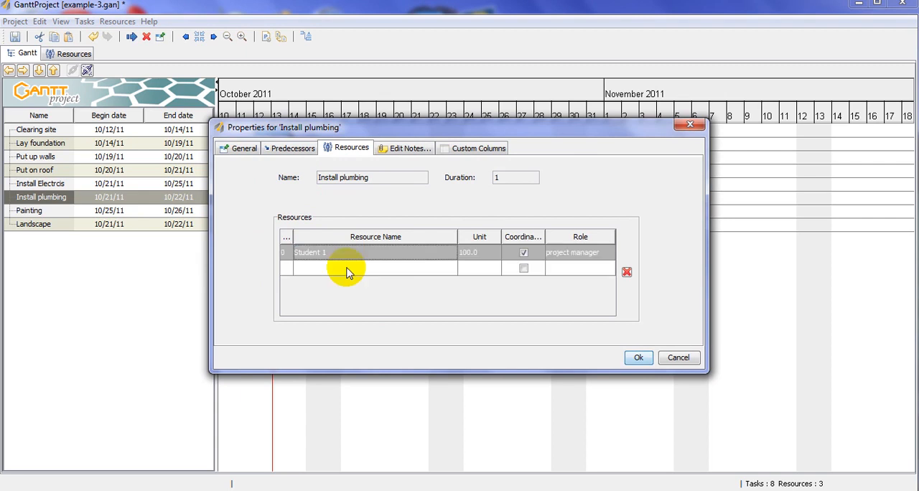
click(345, 268)
click(345, 290)
click(349, 285)
click(349, 318)
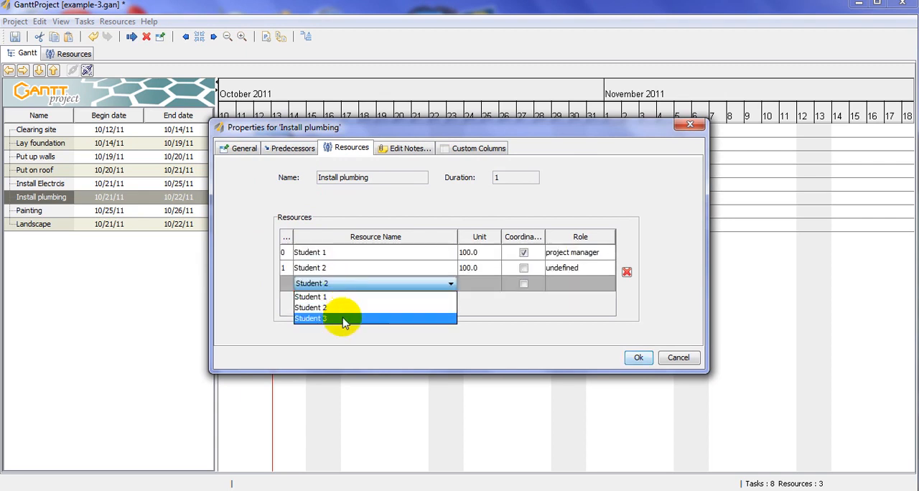
click(638, 357)
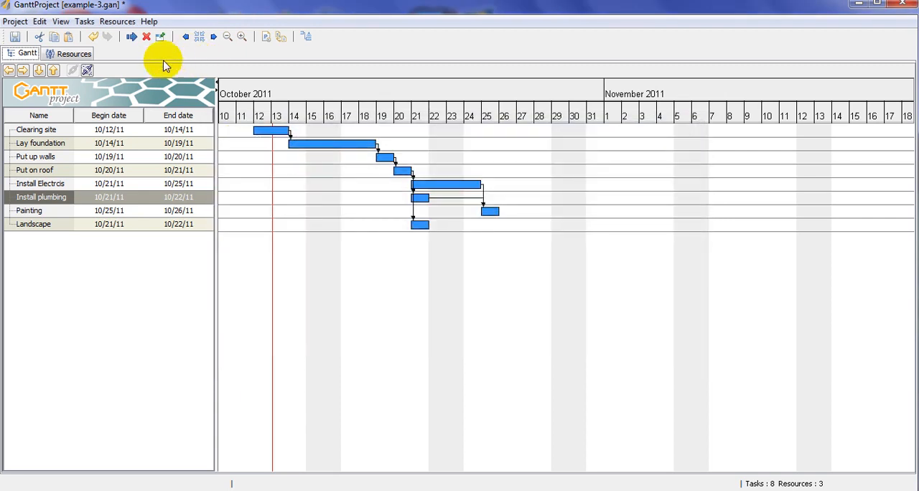
click(72, 53)
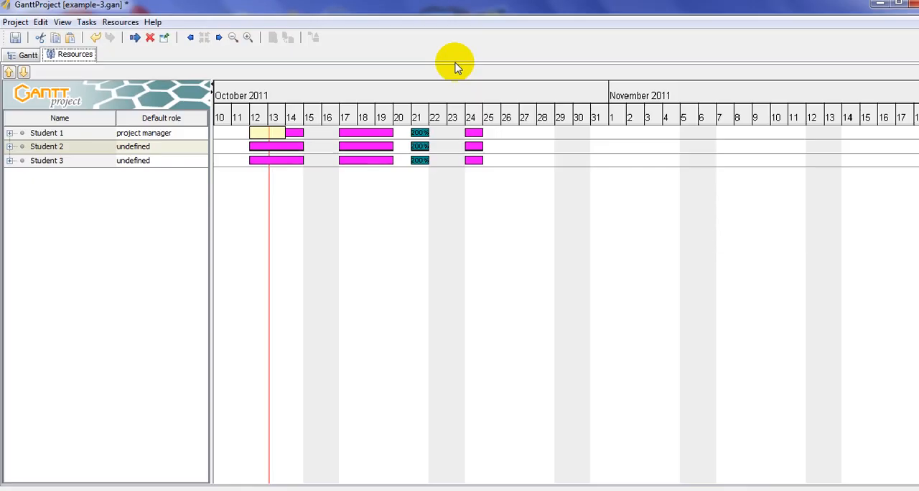
- Remove Student 1 from the resources assigned to the Install Electrcis task
click(19, 53)
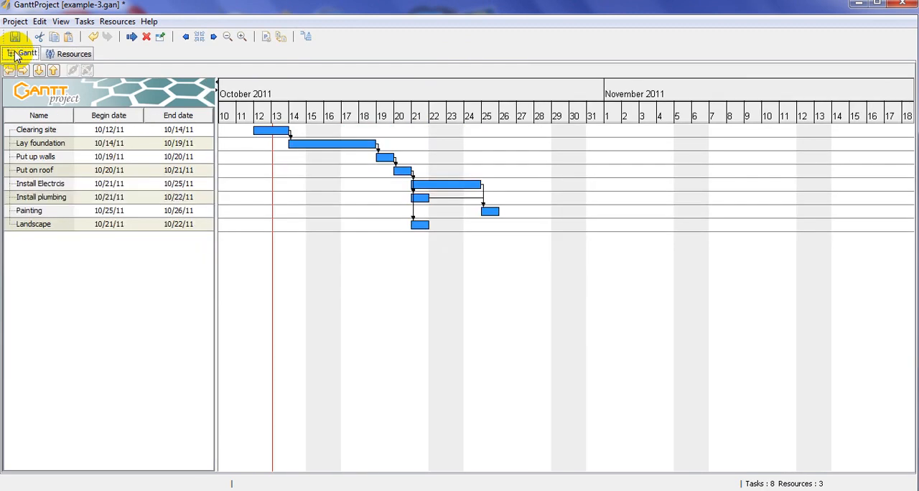
double_click(434, 188)
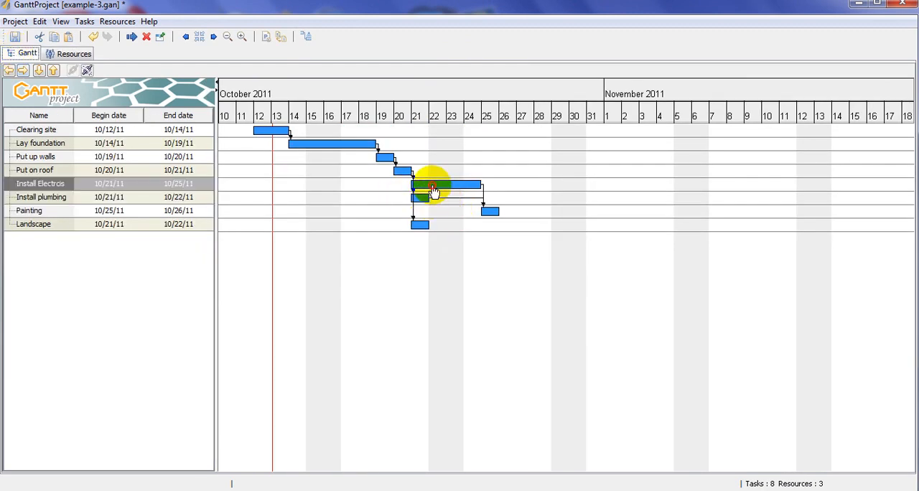
click(334, 147)
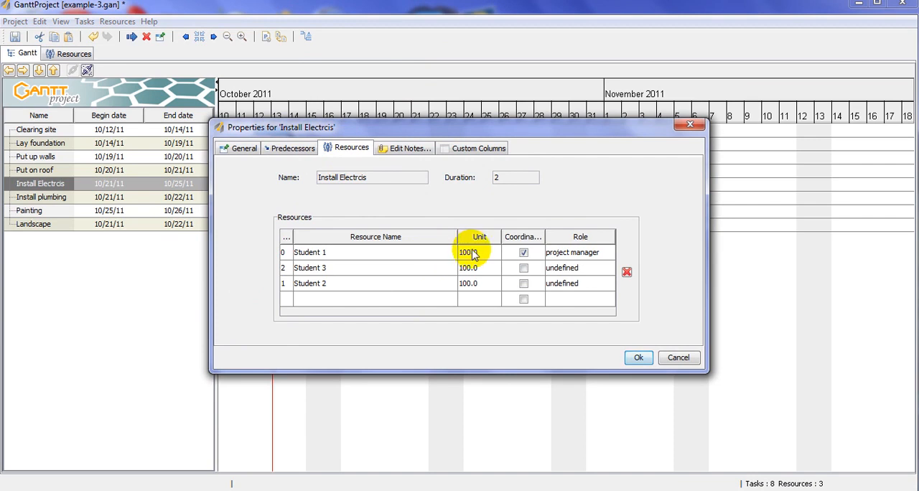
click(469, 251)
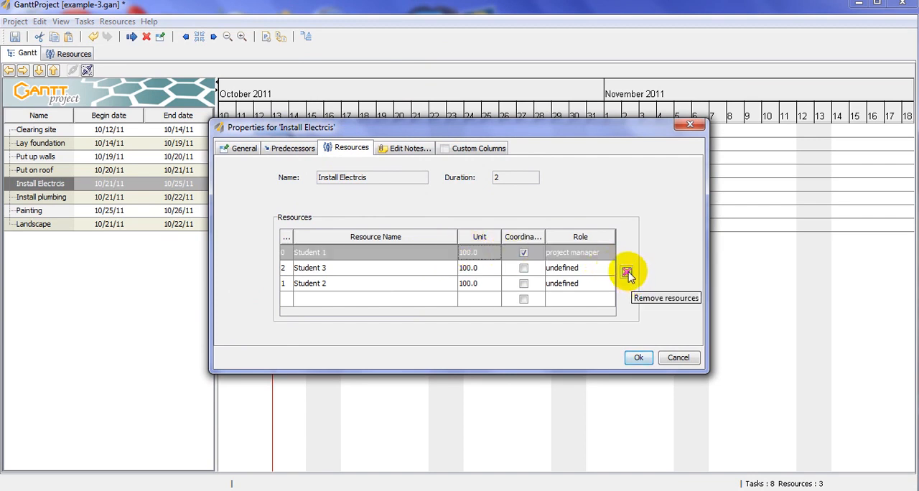
click(627, 273)
- Set the units of Student 3 and Student 2 on the Install Electrcis task to 50 and check the resource chart
double_click(479, 253)
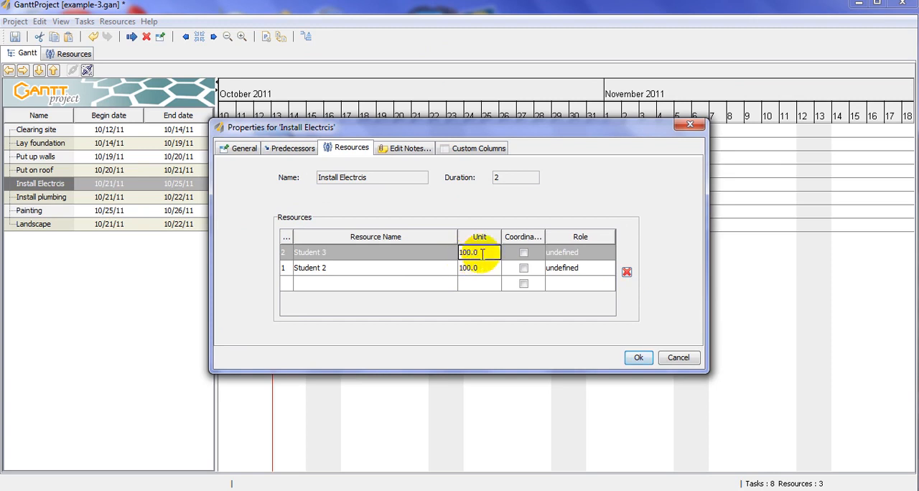
drag(483, 253, 438, 251)
text(50)
key(Return)
double_click(483, 270)
drag(484, 268, 447, 268)
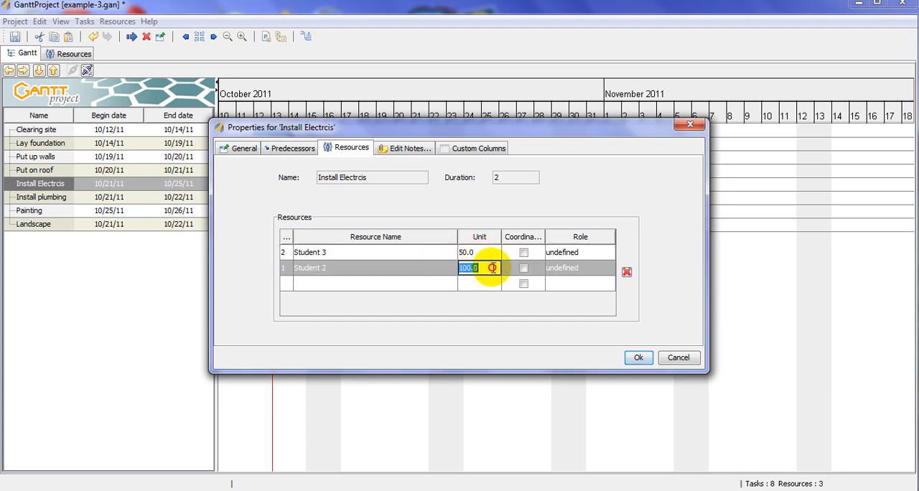
text(5)
key(Return)
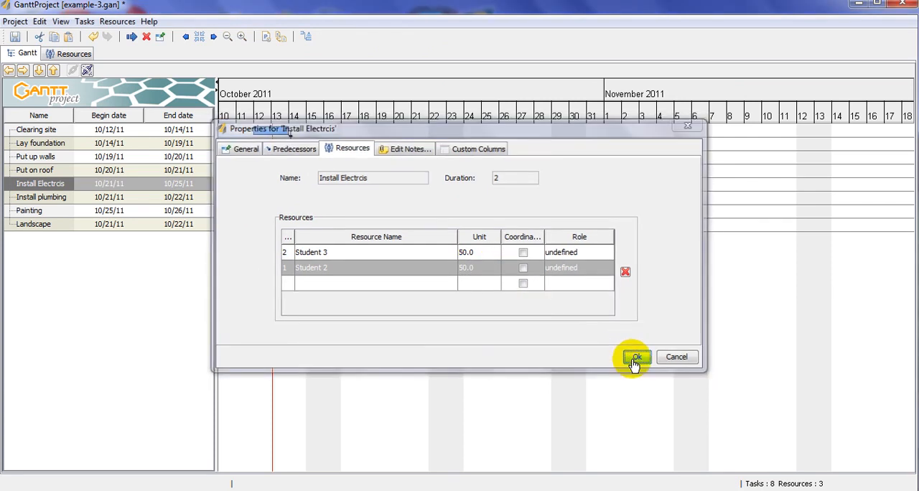
click(637, 359)
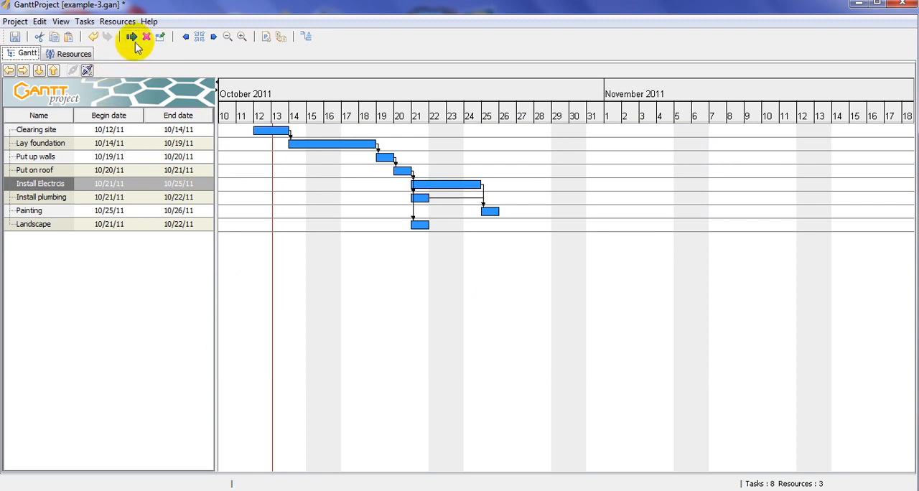
click(74, 56)
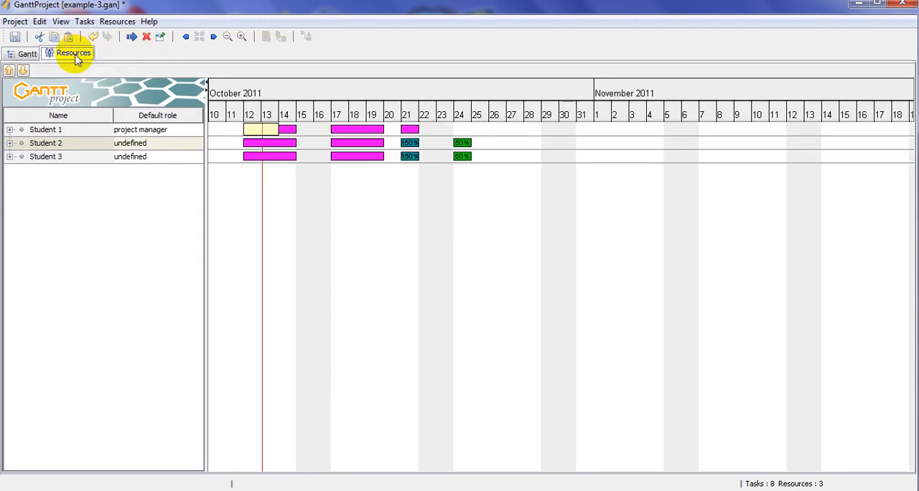
- Set the unit of Student 3 on the Install plumbing task to 40
click(26, 54)
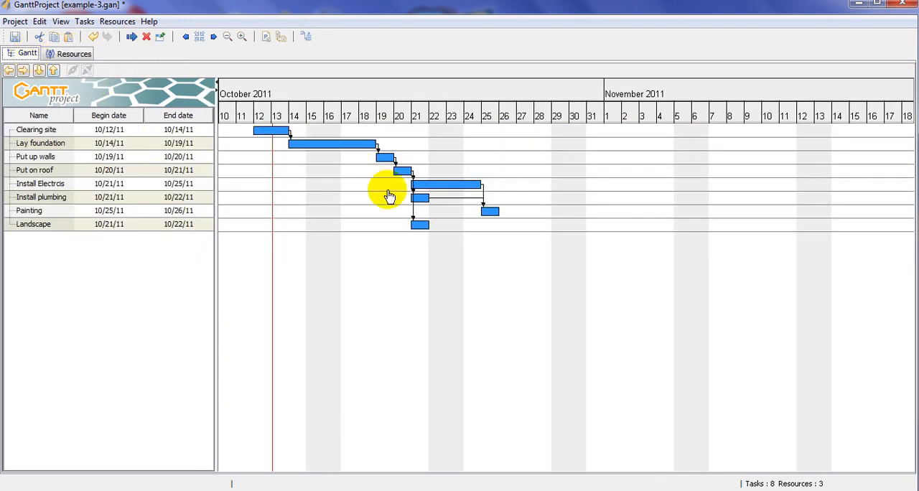
double_click(426, 206)
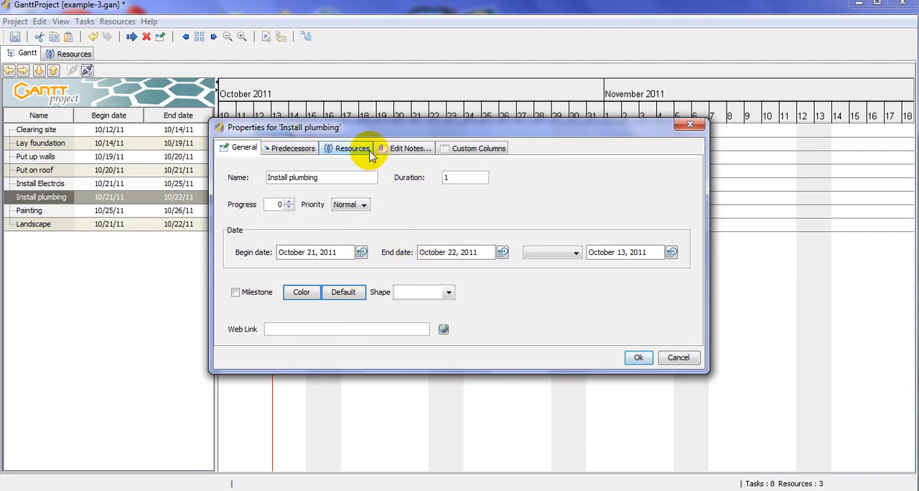
click(372, 157)
click(345, 270)
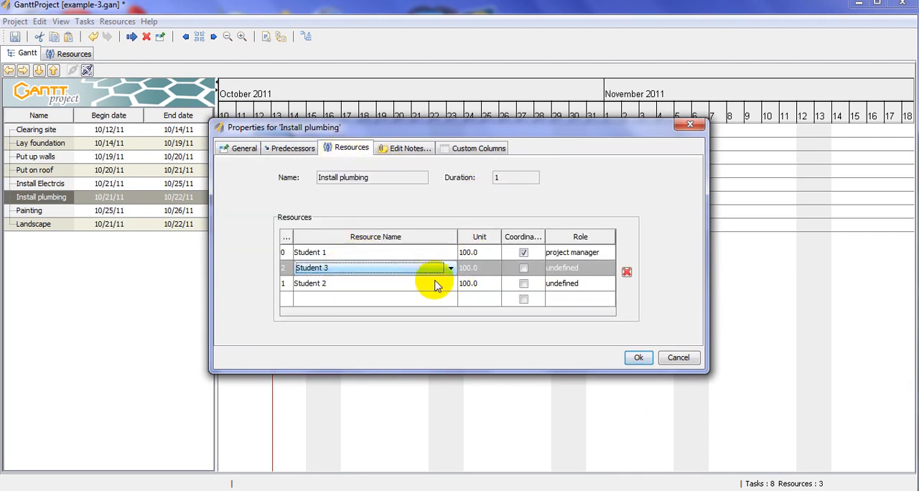
double_click(486, 267)
text(40)
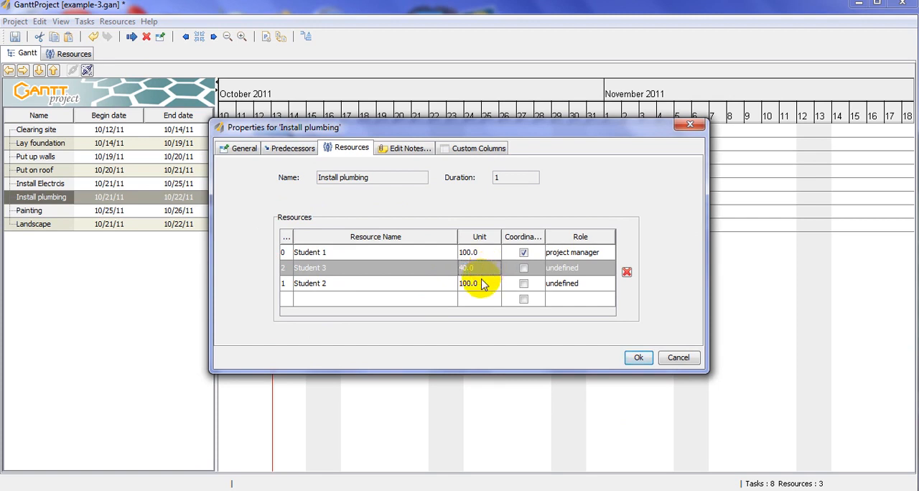
- Set the unit of Student 2 on the Install plumbing task to 10 and check the workload in the resource chart
click(480, 283)
double_click(482, 284)
text(1)
click(636, 357)
click(74, 54)
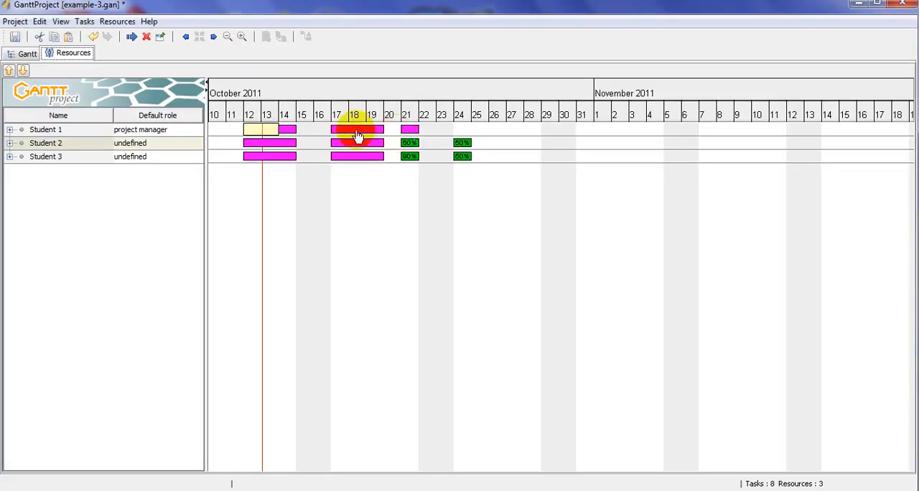
- Assign Student 2 to the Landscape task with a unit of 40
click(27, 53)
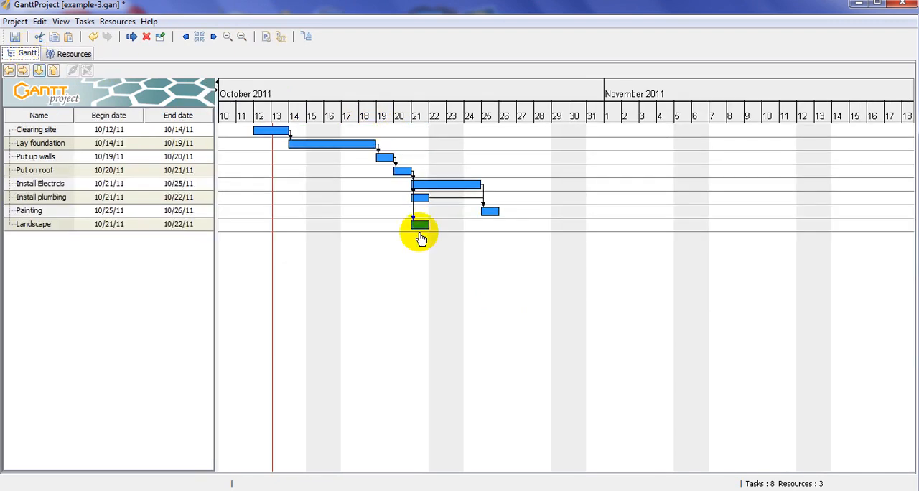
double_click(418, 229)
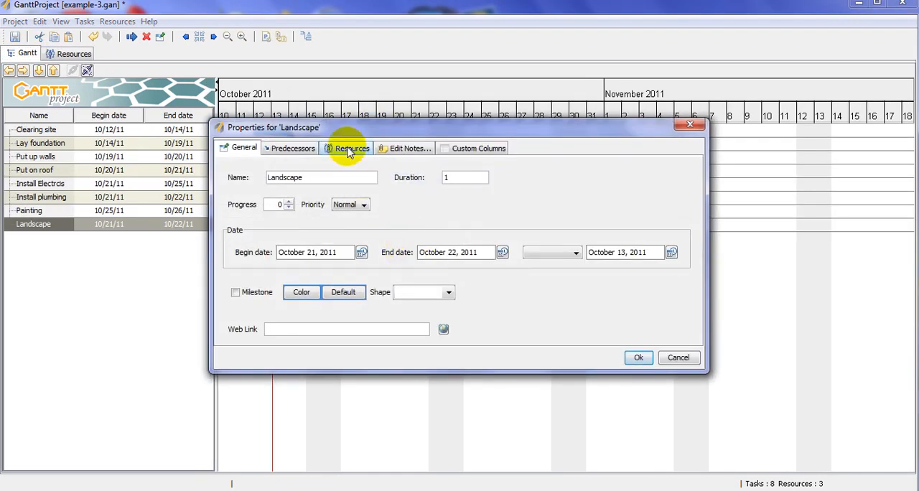
click(350, 149)
click(404, 251)
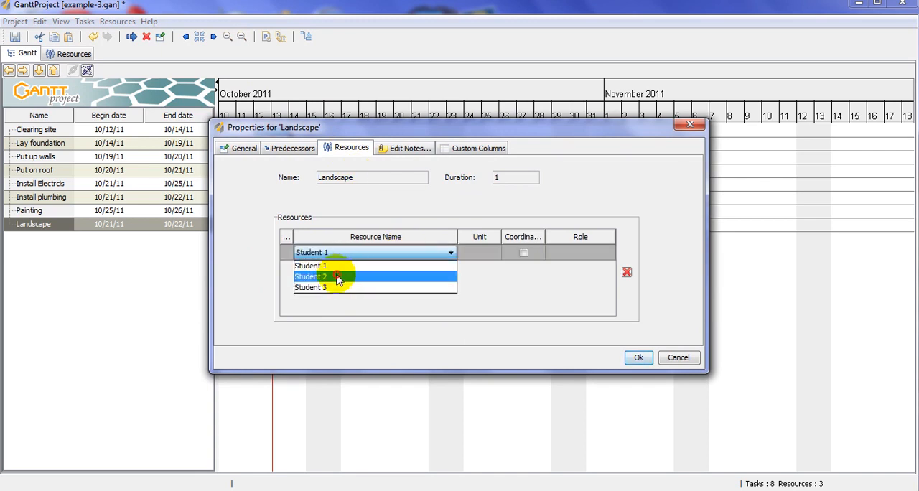
click(342, 278)
double_click(493, 253)
drag(493, 253, 454, 253)
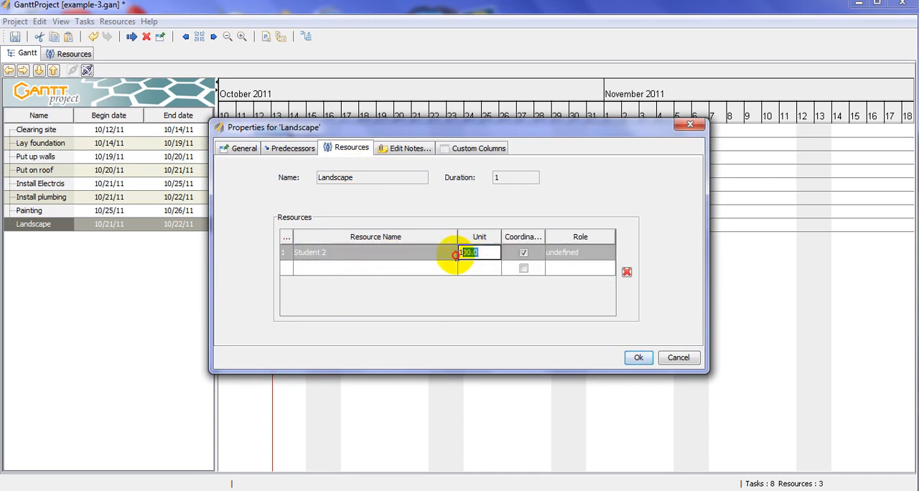
text(40)
- Add Student 3 to the Landscape task with a unit of 10 and check the resource chart
click(468, 267)
click(429, 269)
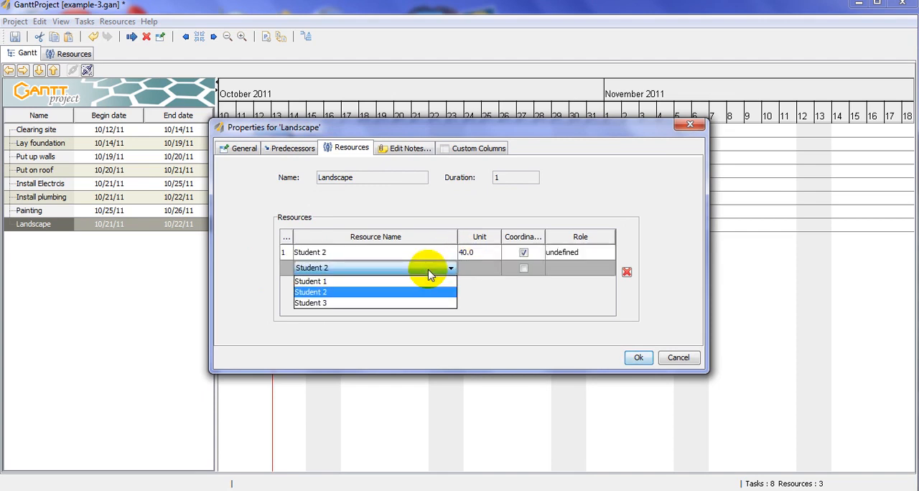
click(391, 303)
click(478, 267)
click(478, 268)
drag(459, 268, 494, 268)
text(10.0)
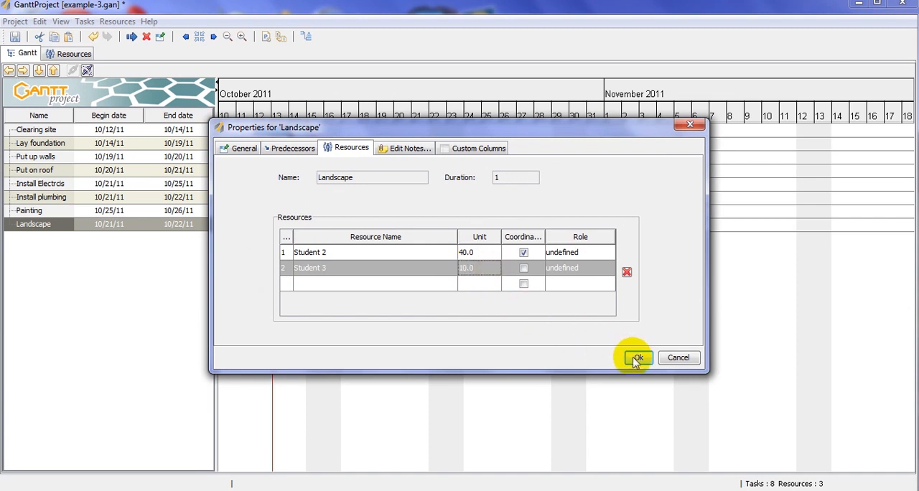
click(639, 358)
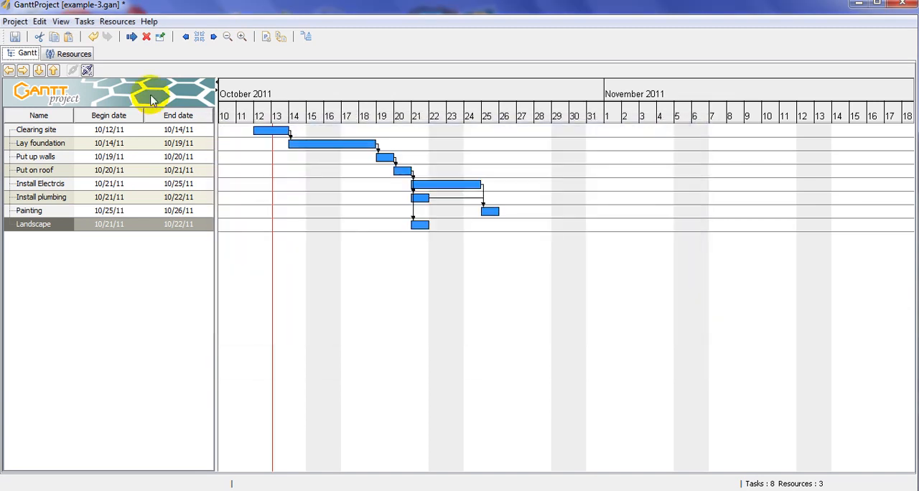
click(74, 58)
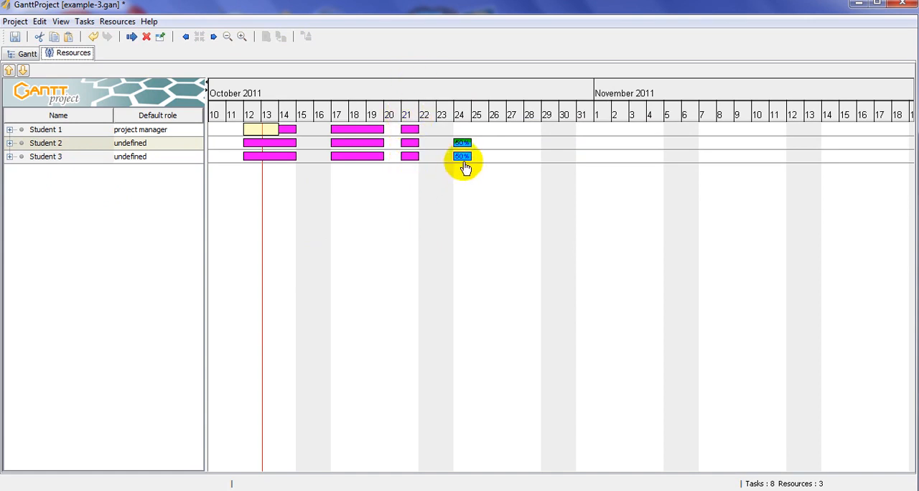
- Assign Student 1, Student 2 and Student 3 to the Painting task and check their workload in the resource chart
click(22, 57)
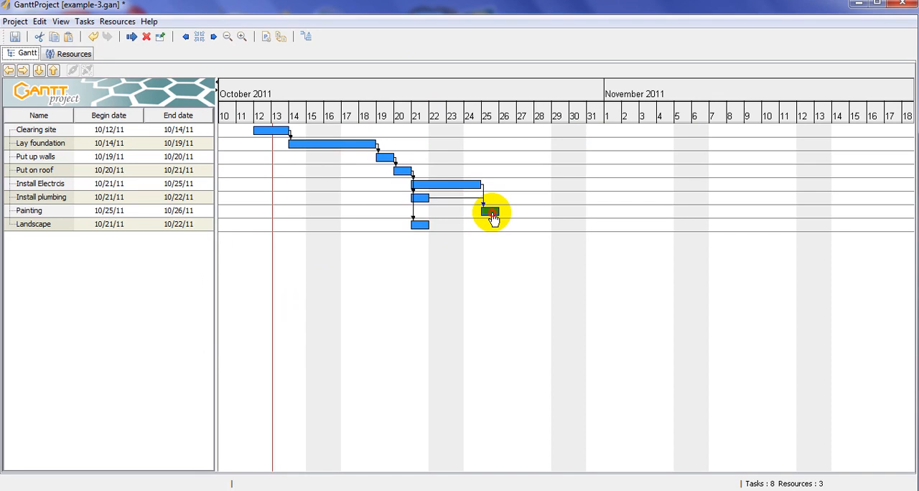
double_click(491, 214)
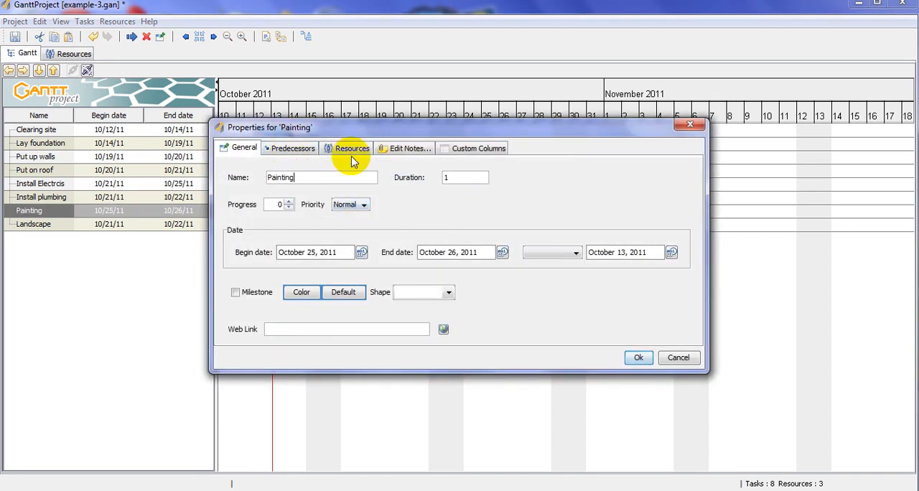
click(350, 149)
click(344, 253)
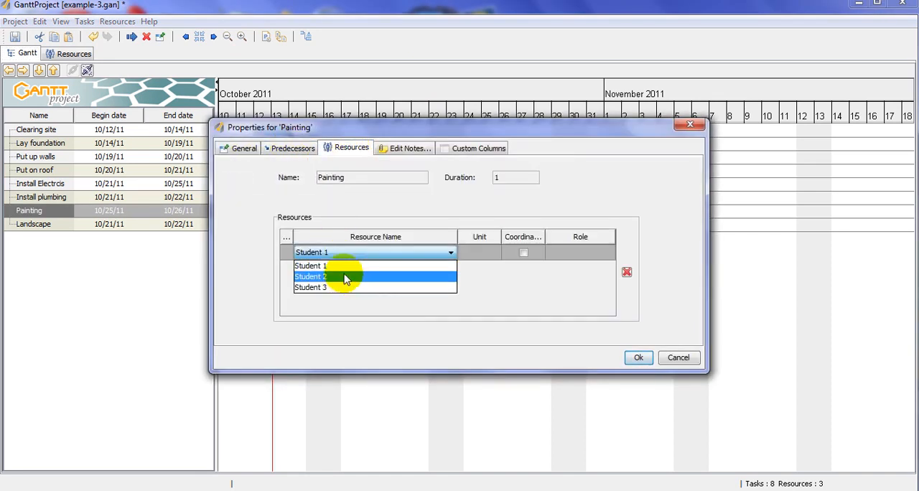
click(345, 277)
click(349, 255)
click(345, 267)
click(346, 270)
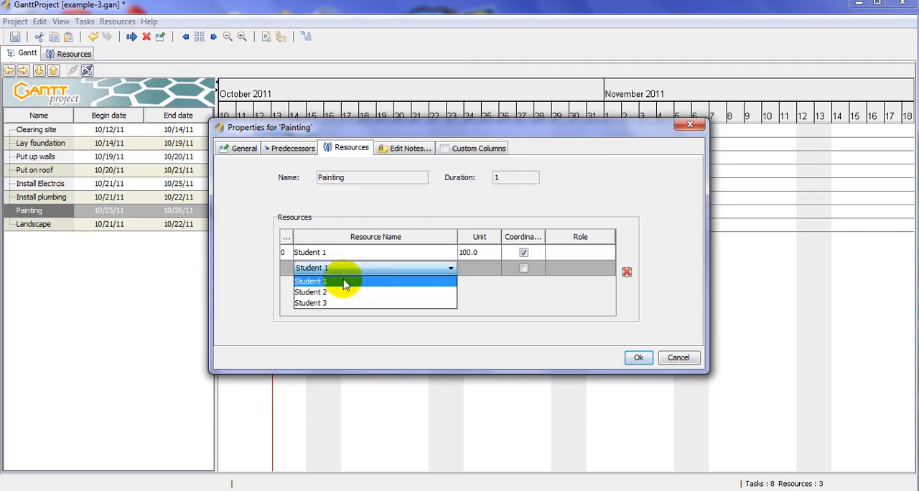
click(344, 292)
click(343, 284)
click(339, 316)
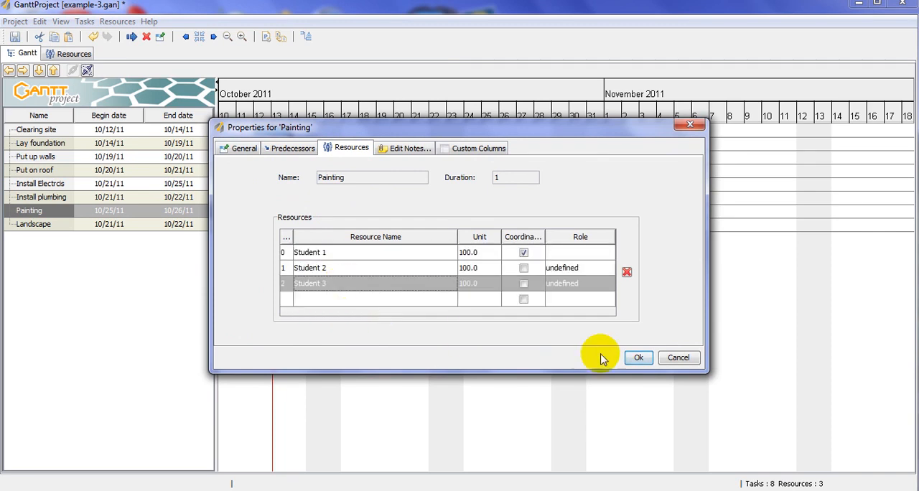
click(637, 358)
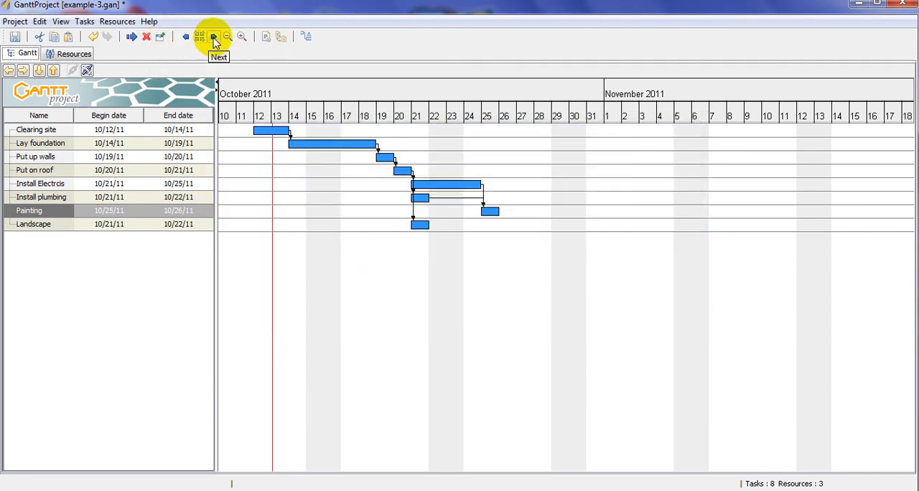
click(73, 53)
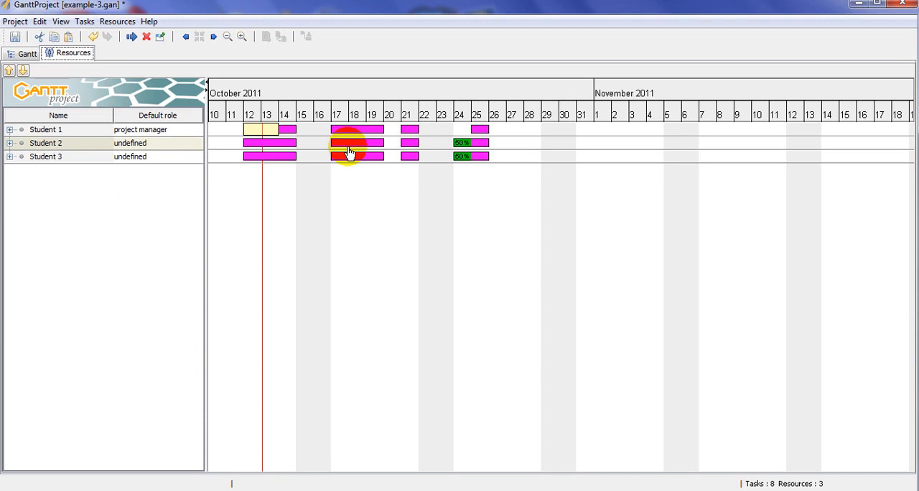
- Display the project's PERT chart and examine how the tasks depend on each other
click(26, 59)
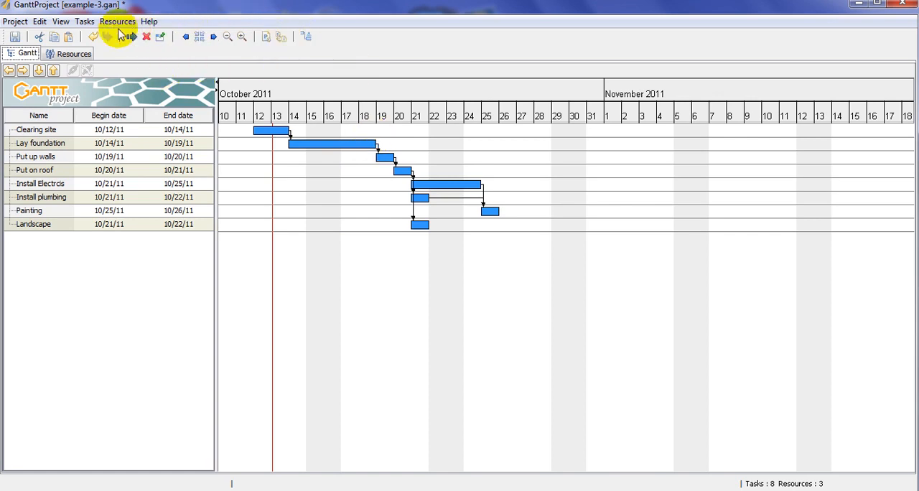
click(60, 22)
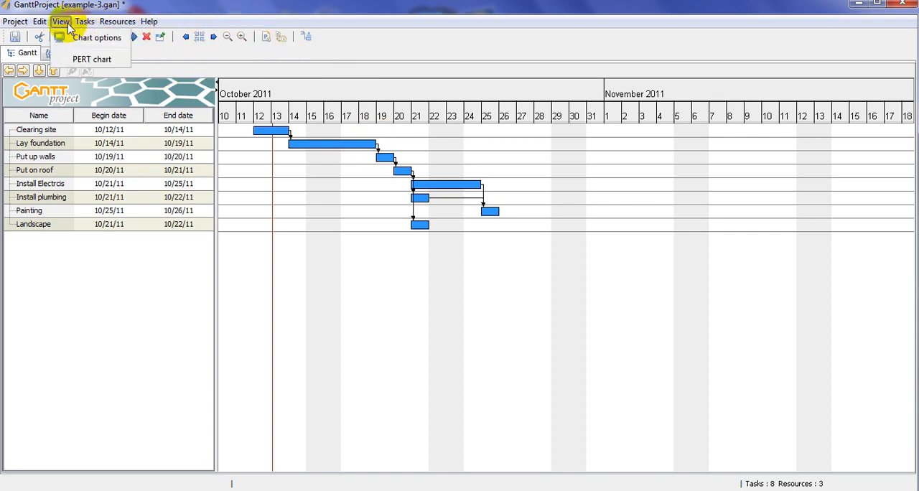
click(92, 62)
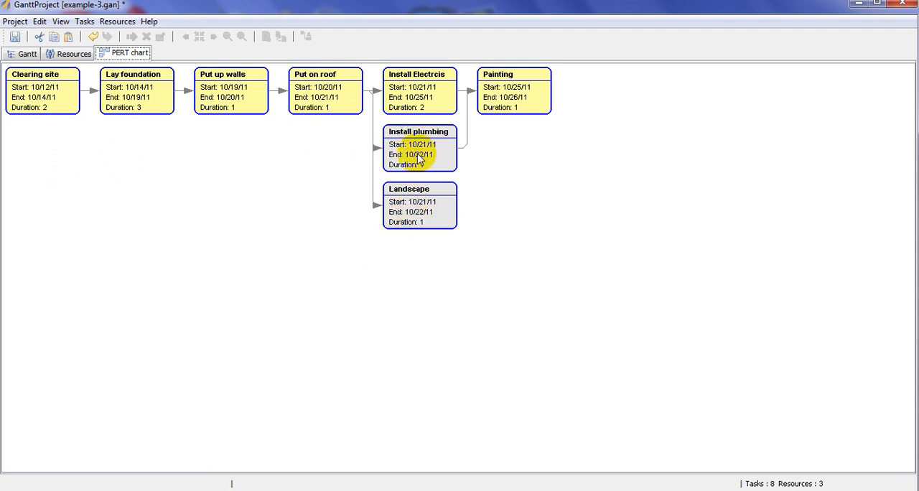
- Show the critical path in the Gantt chart and compare it with the tasks in the PERT chart
click(26, 54)
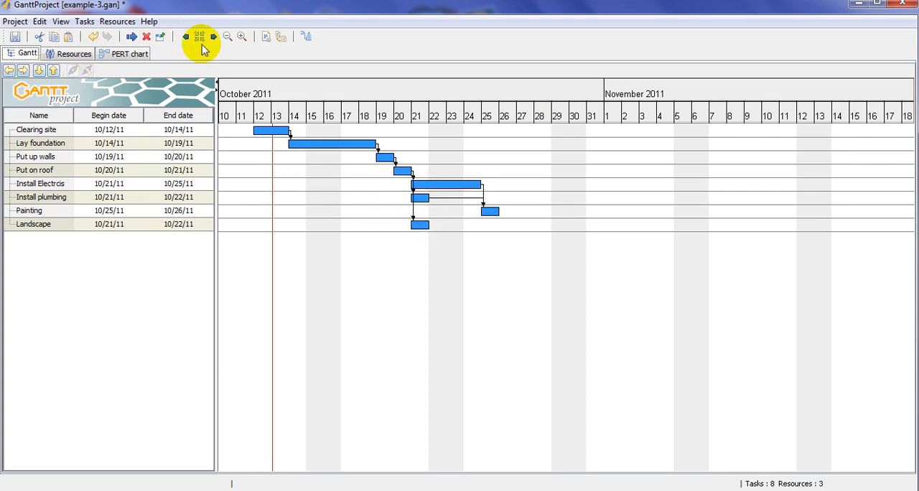
click(306, 36)
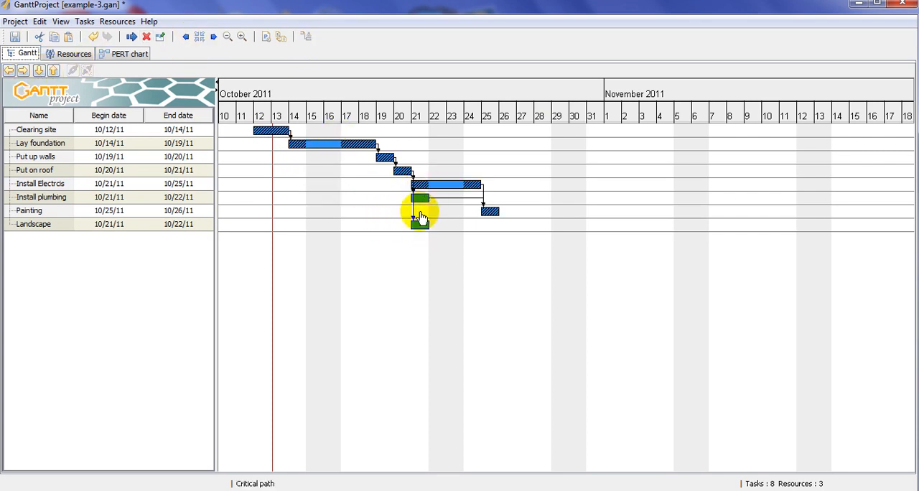
click(122, 55)
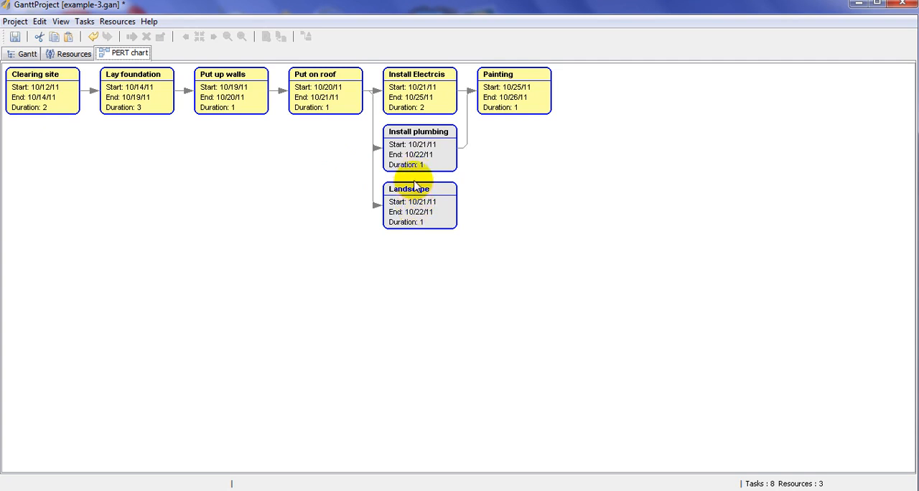
click(130, 90)
mouse_move(130, 91)
mouse_down()
mouse_move(115, 248)
mouse_move(117, 129)
mouse_move(130, 92)
mouse_up()
drag(383, 157, 440, 136)
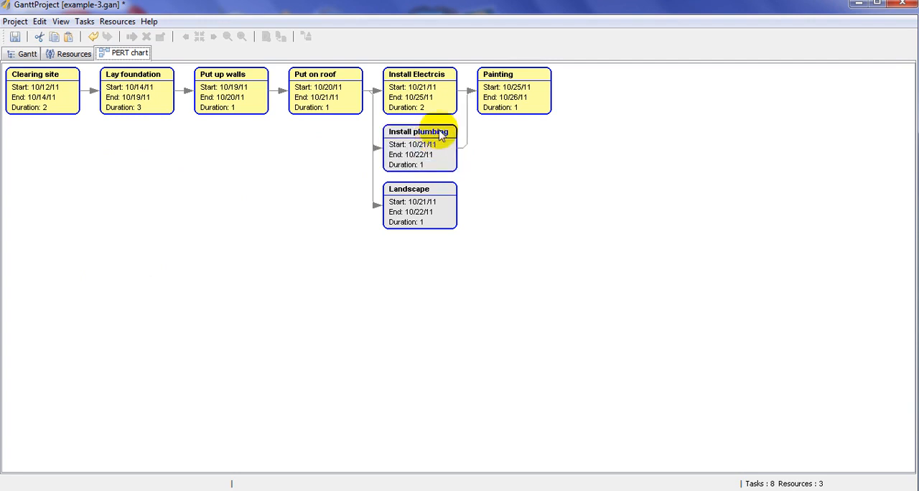
- Move the Lay foundation task down to the end of the Gantt task list, below Landscape
click(27, 54)
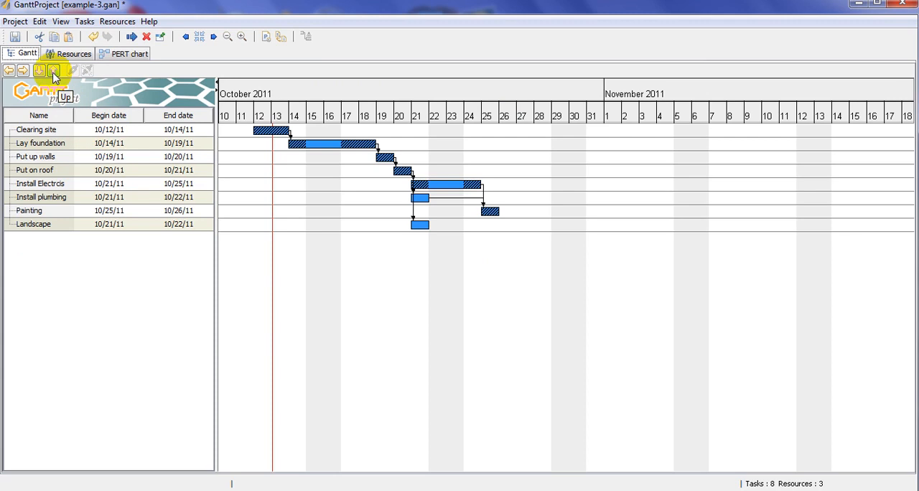
click(33, 143)
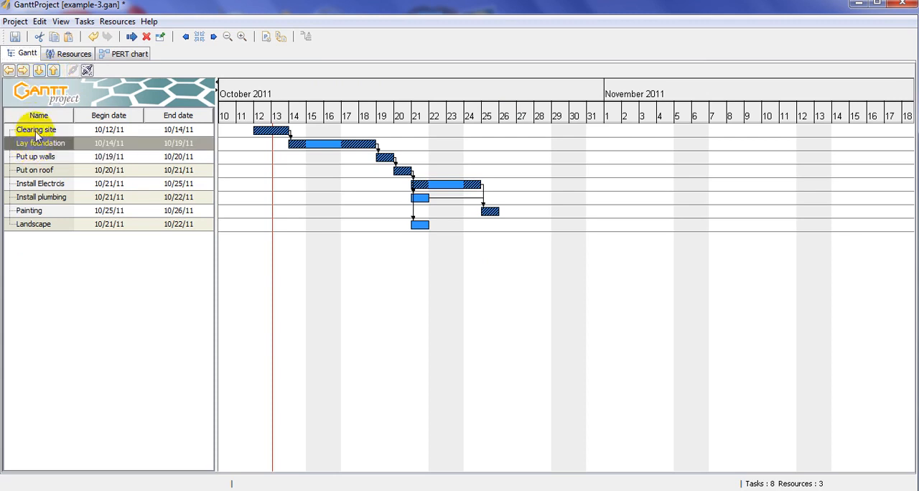
click(39, 70)
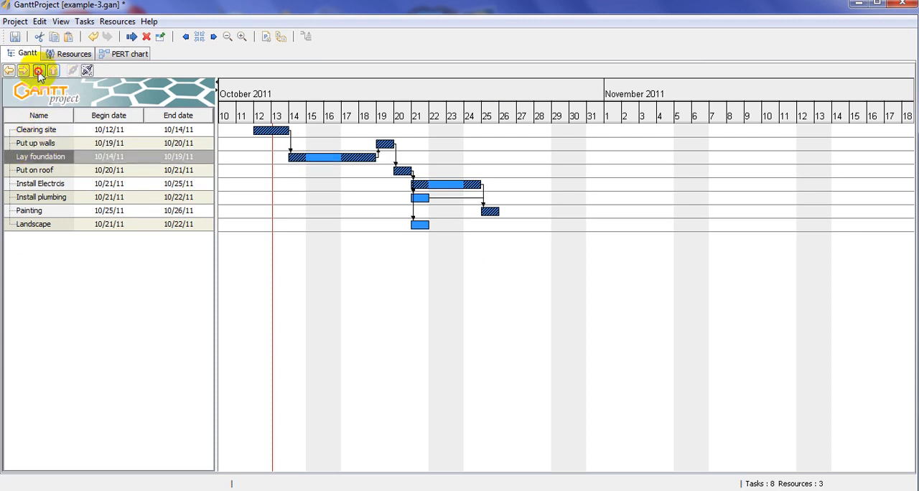
click(39, 70)
click(39, 71)
click(39, 70)
click(39, 71)
click(39, 71)
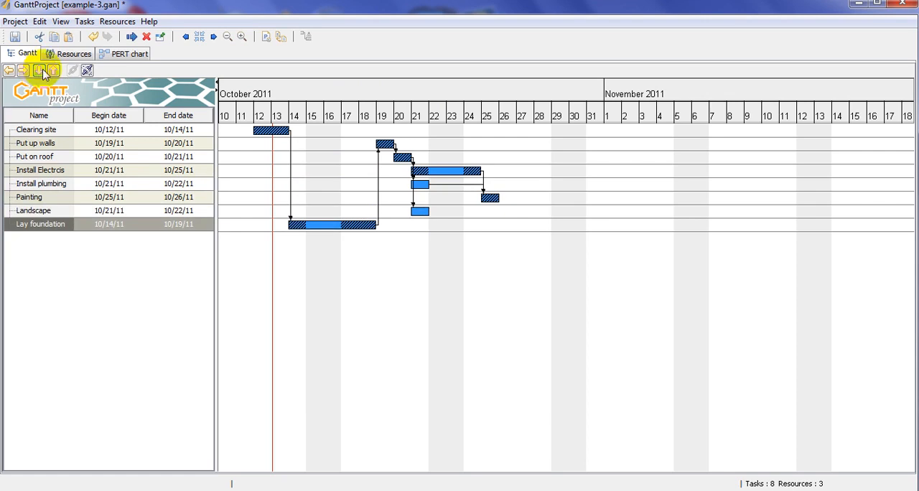
- Move the Lay foundation task back up the list to sit between Put up walls and Put on roof
click(56, 70)
click(56, 71)
click(56, 71)
click(56, 71)
click(56, 70)
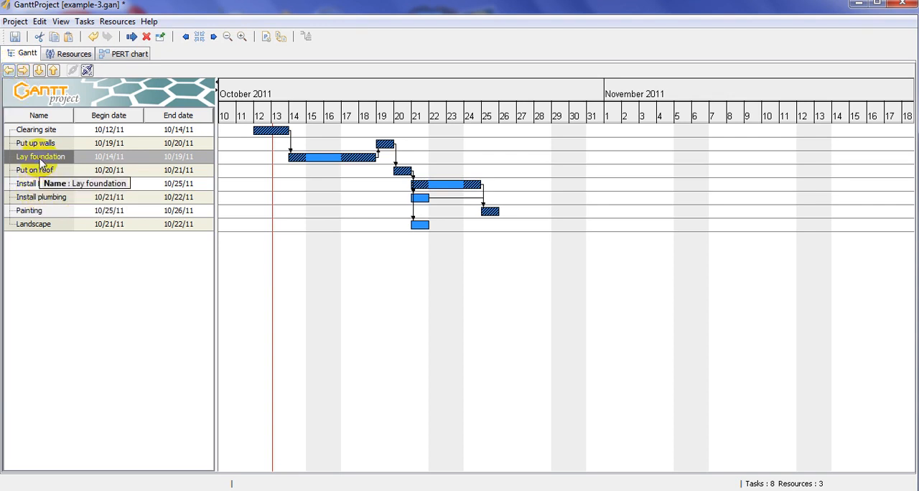
- Select the Install plumbing and Painting tasks together and indent them under Install Electrcis
click(45, 213)
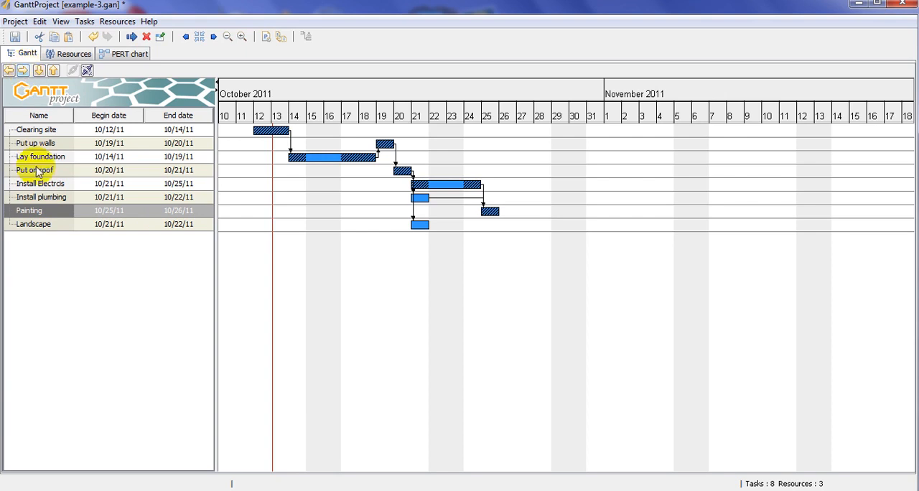
click(45, 200)
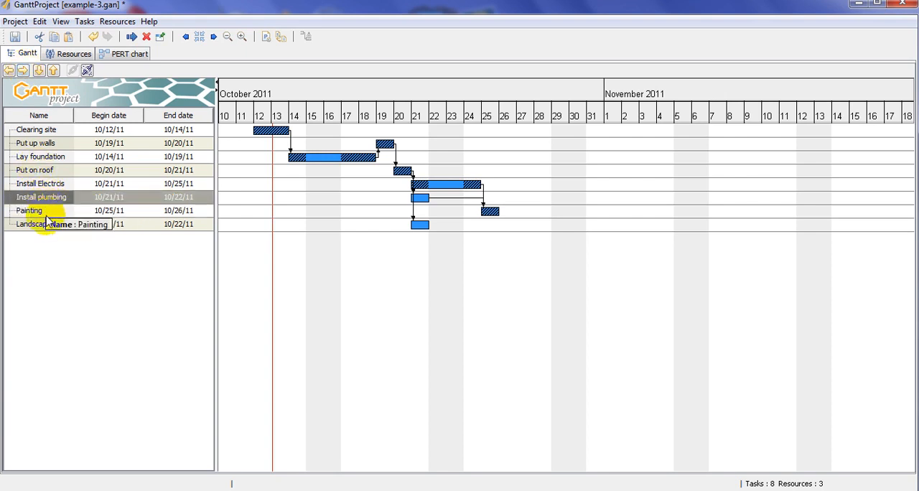
ctrl+click(44, 212)
click(24, 71)
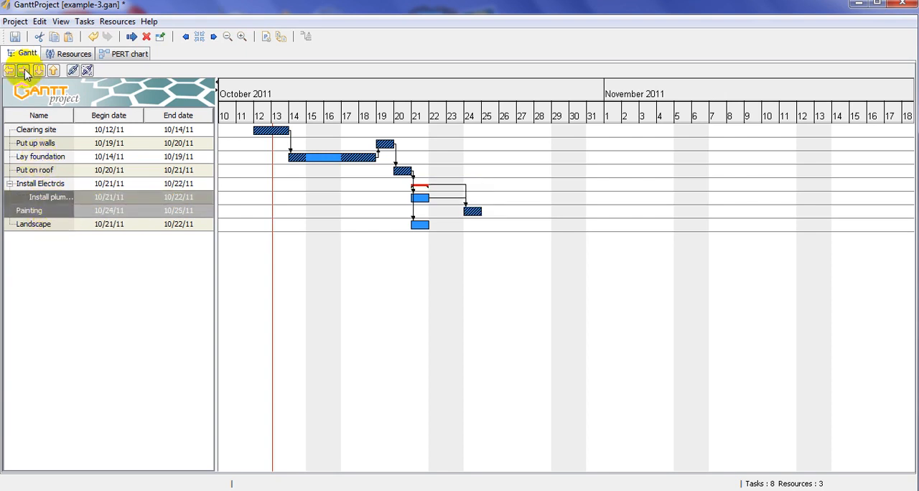
- Collapse and expand the Install Electrcis group, and outdent the Install plumbing task from it to the main task level
click(9, 184)
click(9, 184)
click(52, 197)
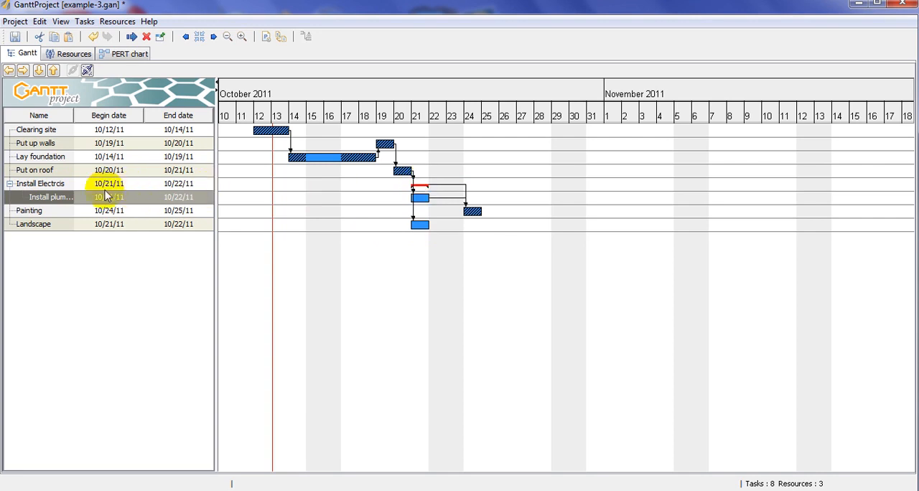
click(10, 71)
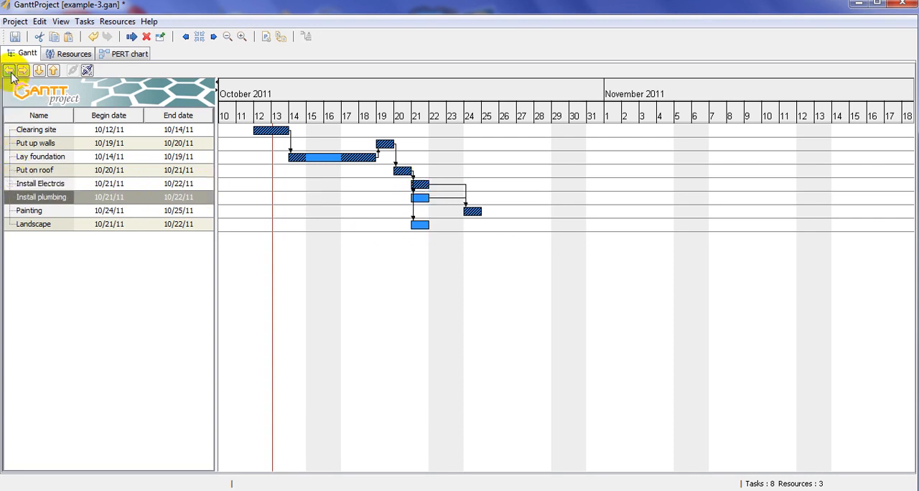
click(23, 71)
click(9, 70)
- Indent the Install plumbing task under Install Electrcis and the Landscape task under Painting
click(42, 223)
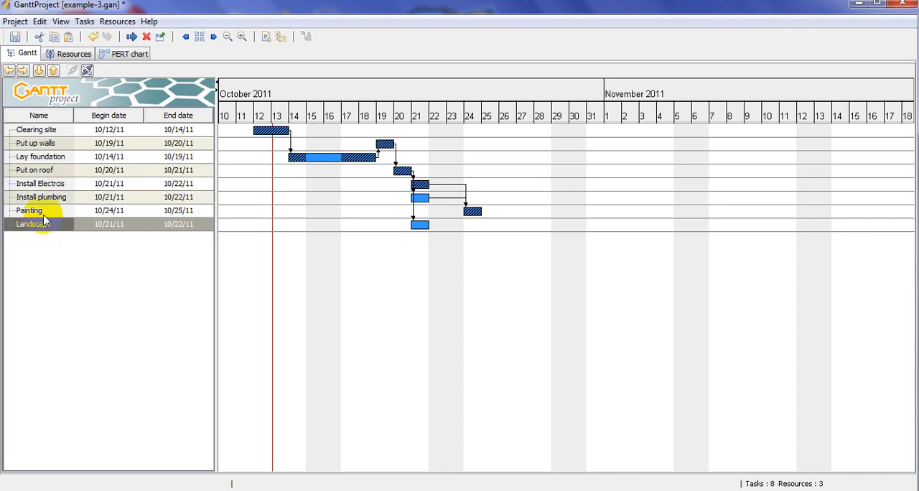
ctrl+click(44, 210)
ctrl+click(49, 195)
click(23, 71)
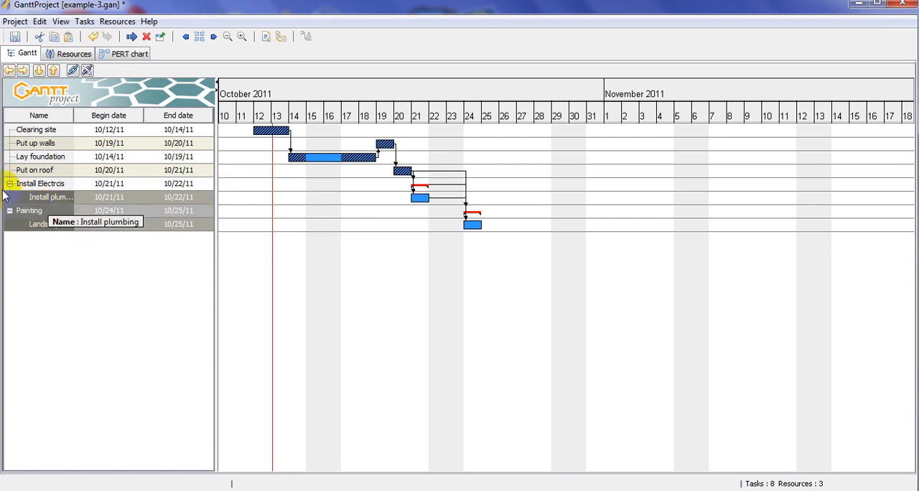
- Collapse the Install Electrcis and Painting task groups and expand both again
click(40, 203)
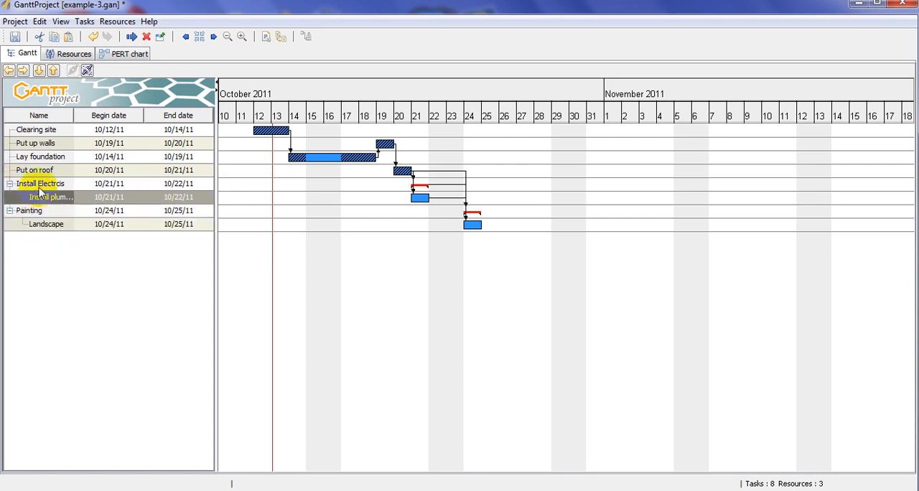
click(9, 183)
click(10, 197)
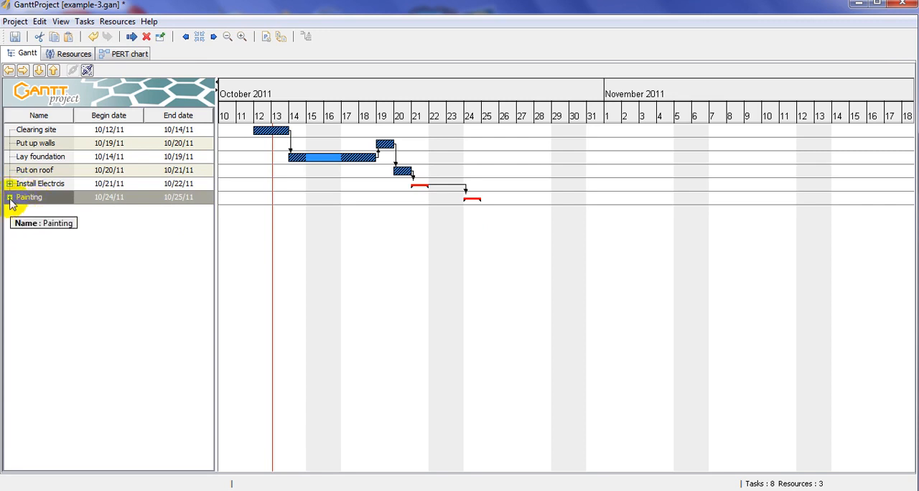
click(10, 197)
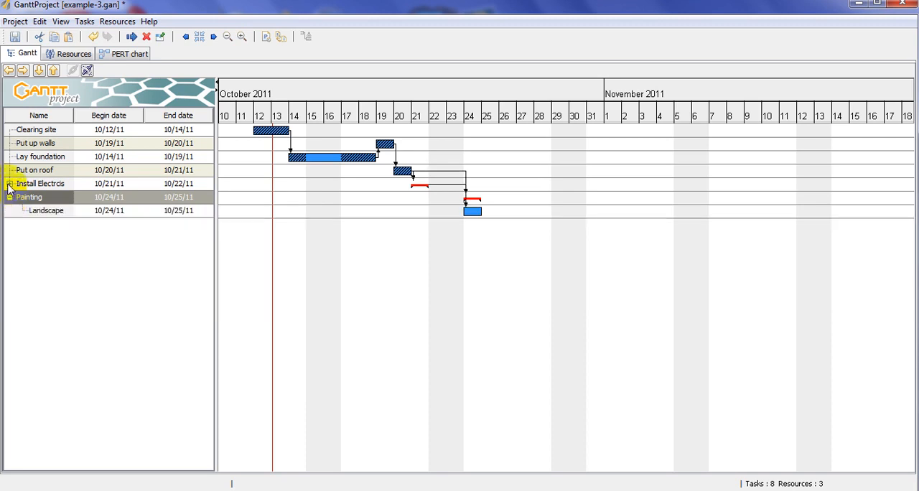
click(9, 183)
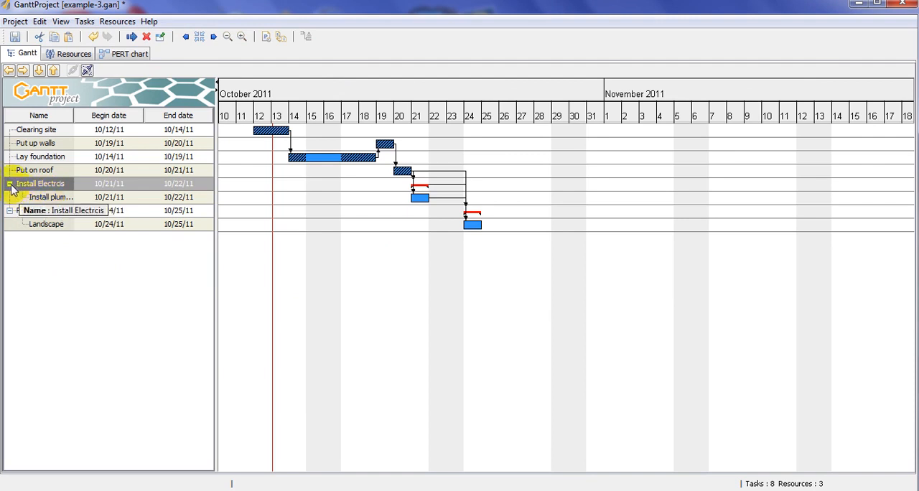
- Outdent the Install plumbing and Landscape subtasks back to the main task level
click(56, 196)
click(9, 70)
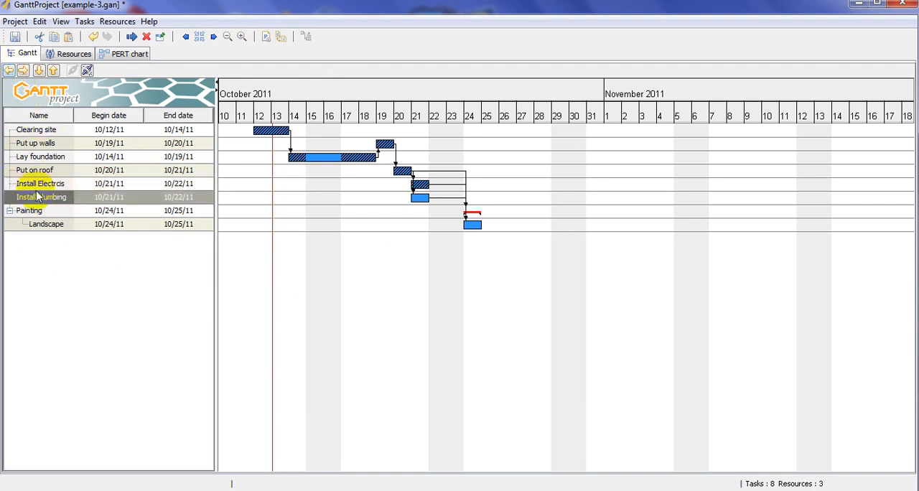
click(32, 224)
click(10, 71)
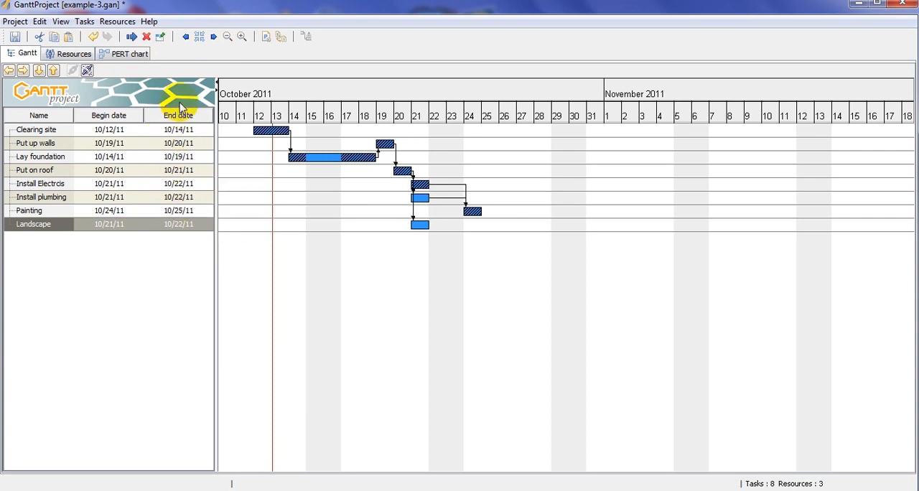
- Check the student workloads in the resource chart, and add a custom Duration column of type Double through the Clearing site properties
click(72, 56)
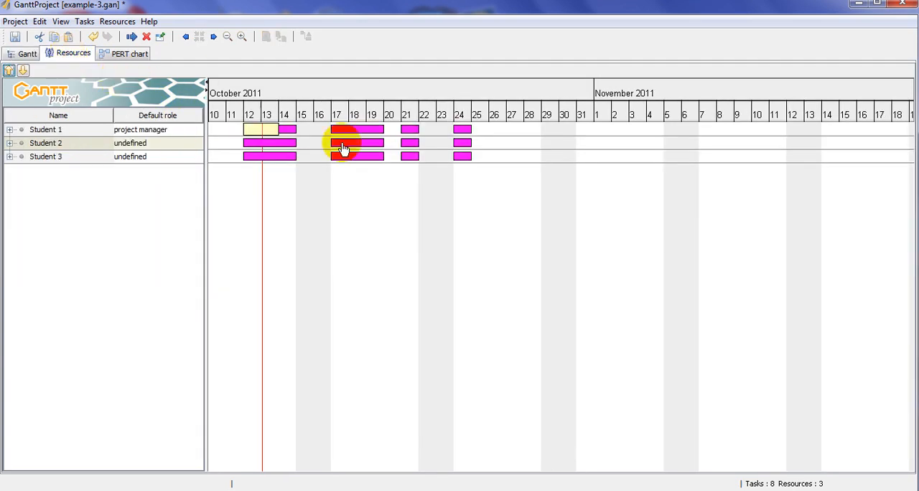
click(26, 56)
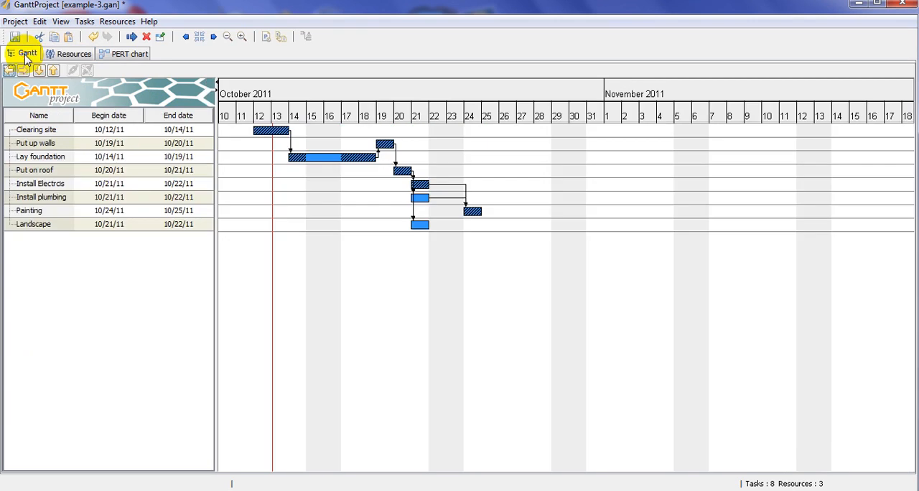
double_click(270, 133)
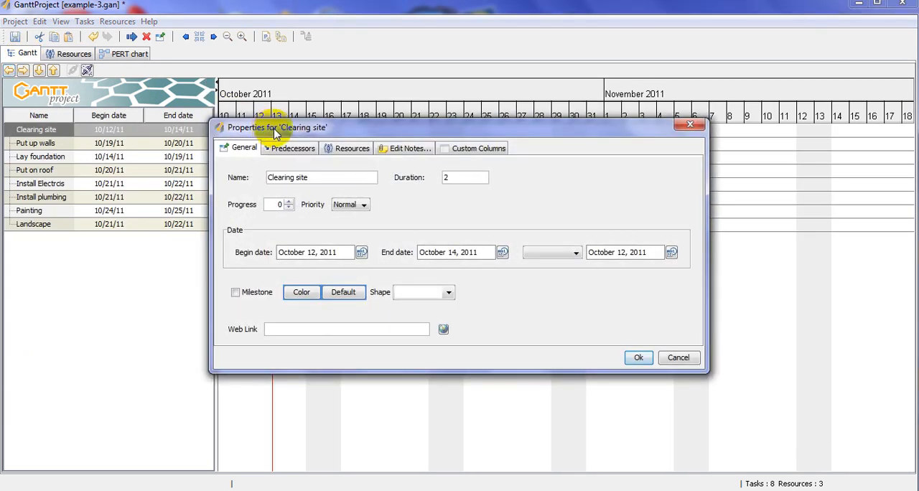
click(404, 149)
click(476, 149)
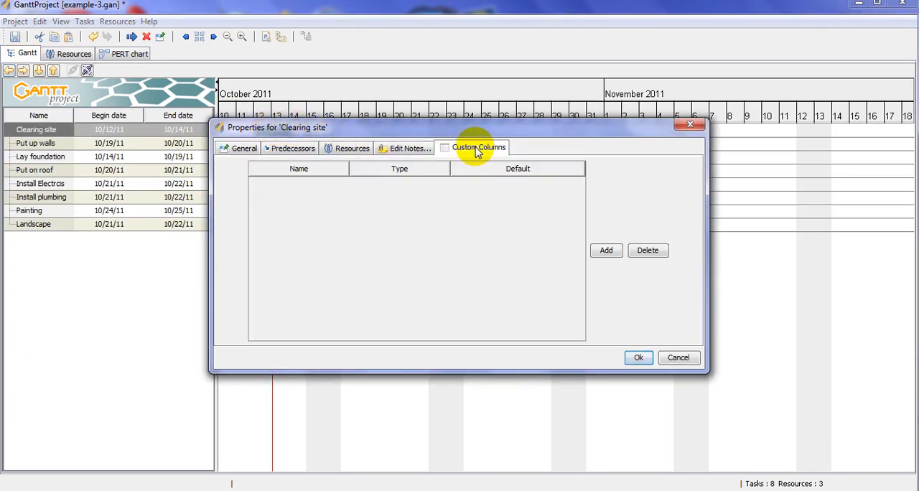
click(606, 250)
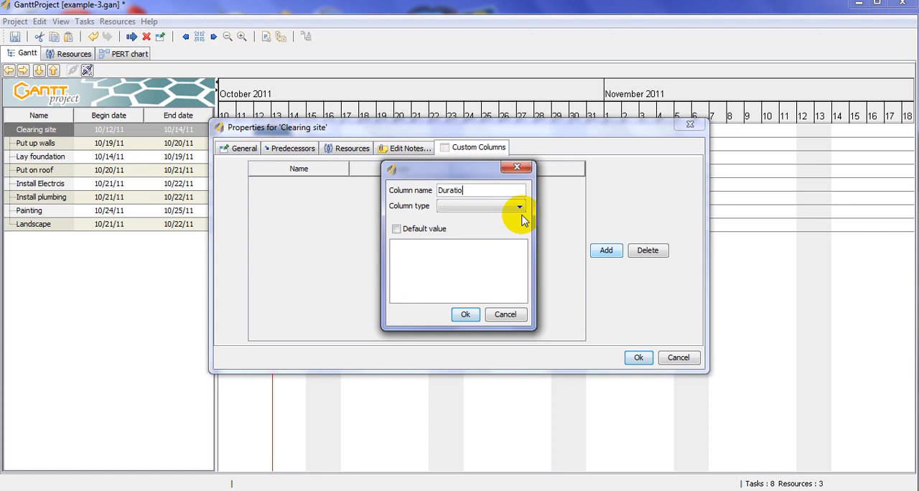
click(519, 208)
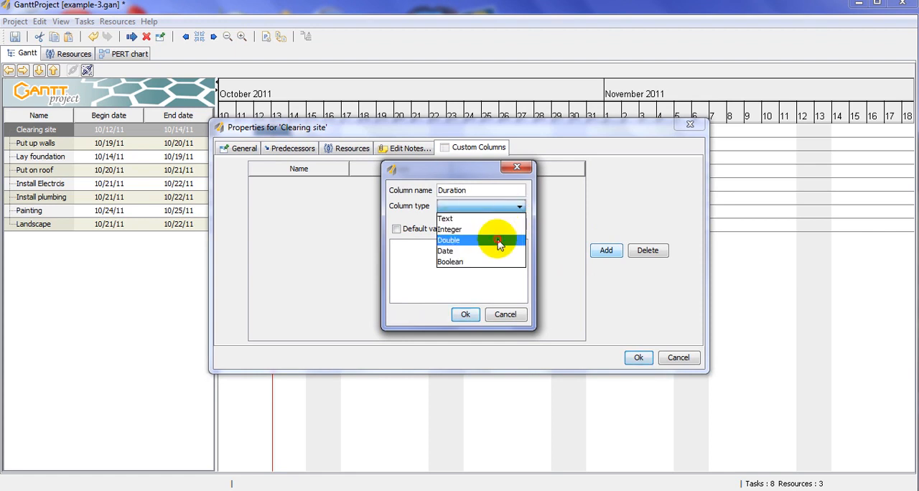
click(506, 237)
click(465, 315)
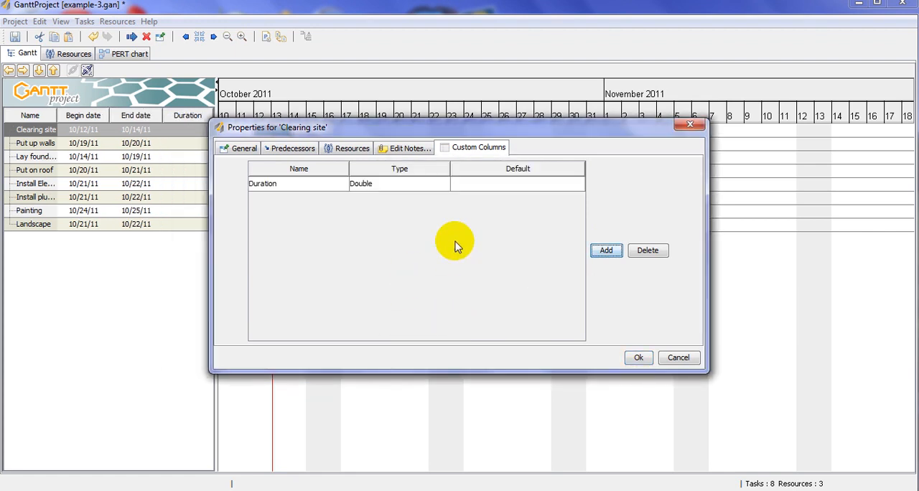
click(638, 358)
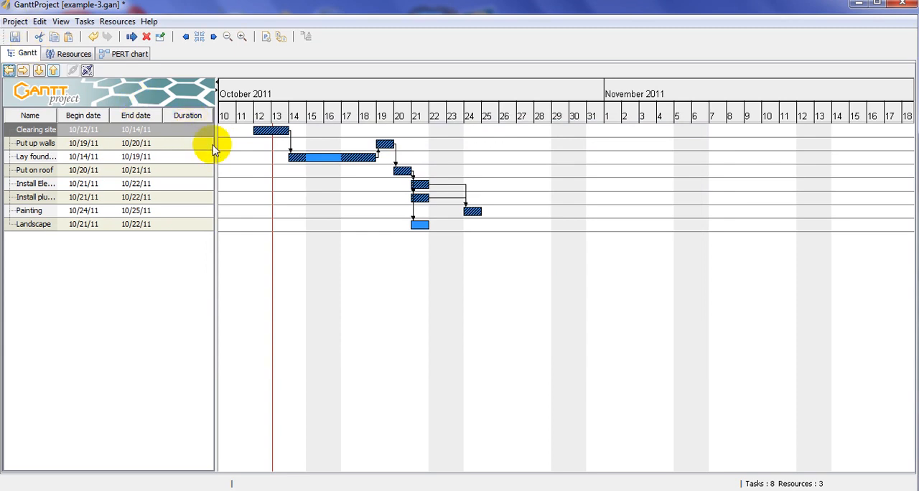
- Enter a Duration of 2 for the Clearing site task and 3 for the Put up walls task
double_click(197, 129)
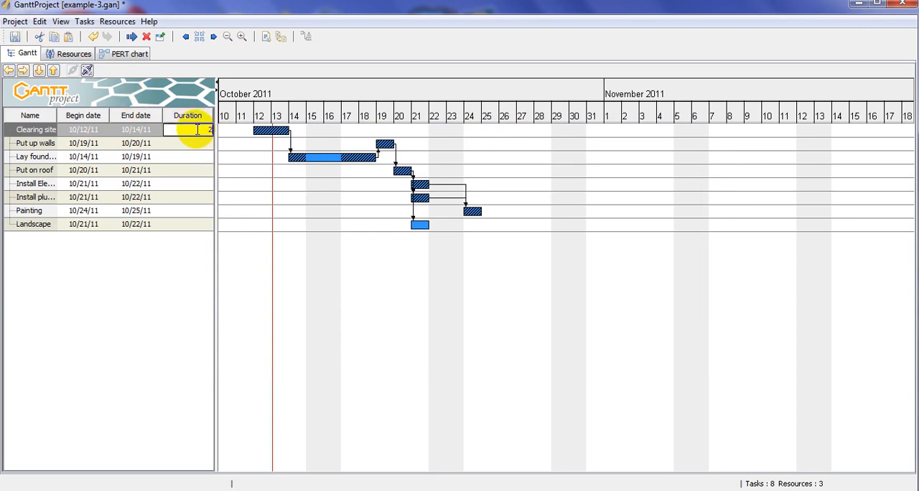
key(Return)
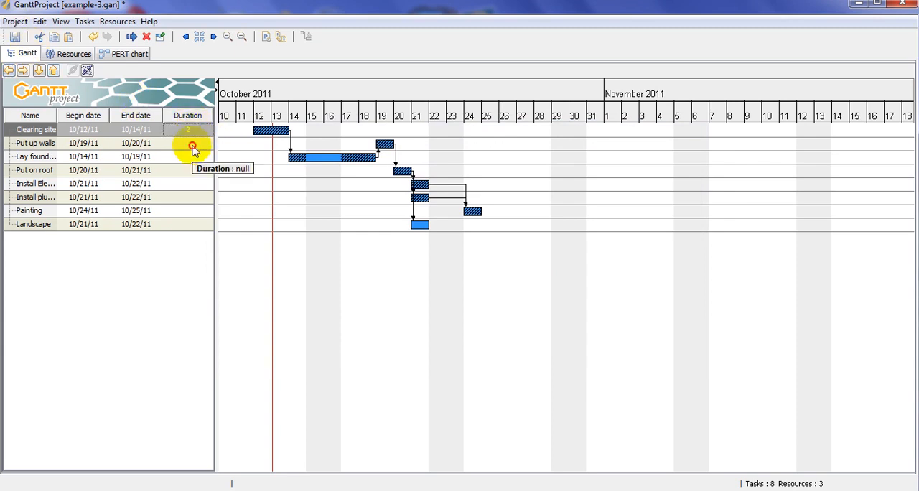
double_click(192, 144)
key(Return)
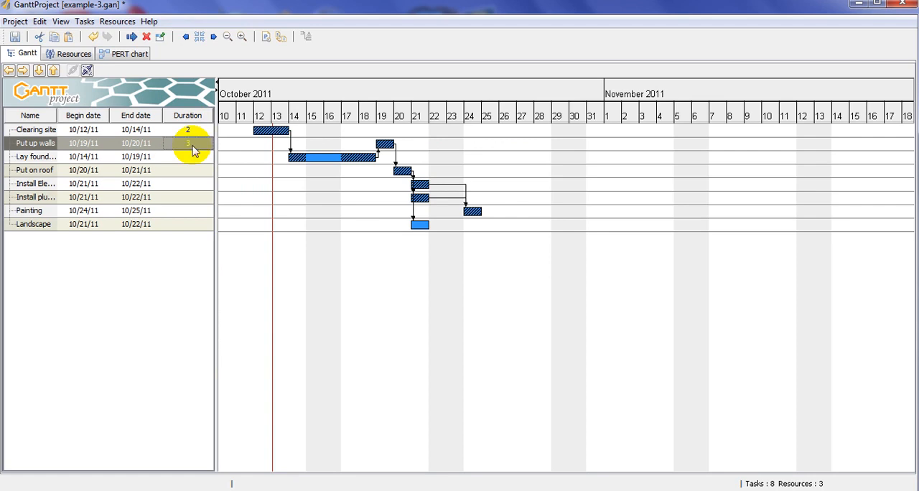
- Delete the custom Duration column through the Clearing site task's properties
click(197, 117)
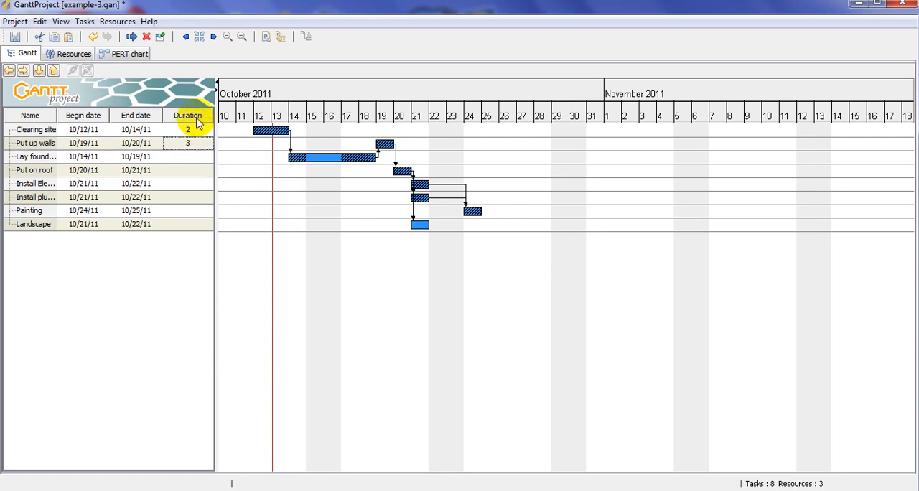
click(43, 132)
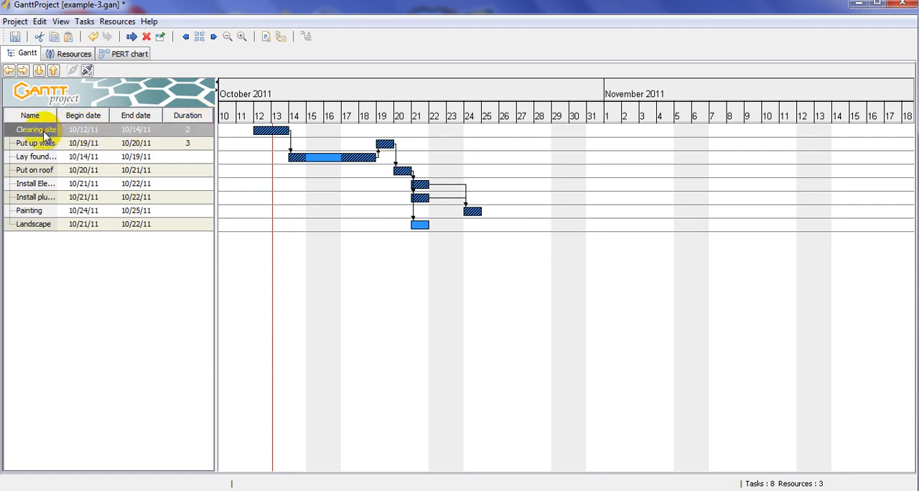
double_click(260, 131)
click(474, 148)
click(503, 184)
click(650, 252)
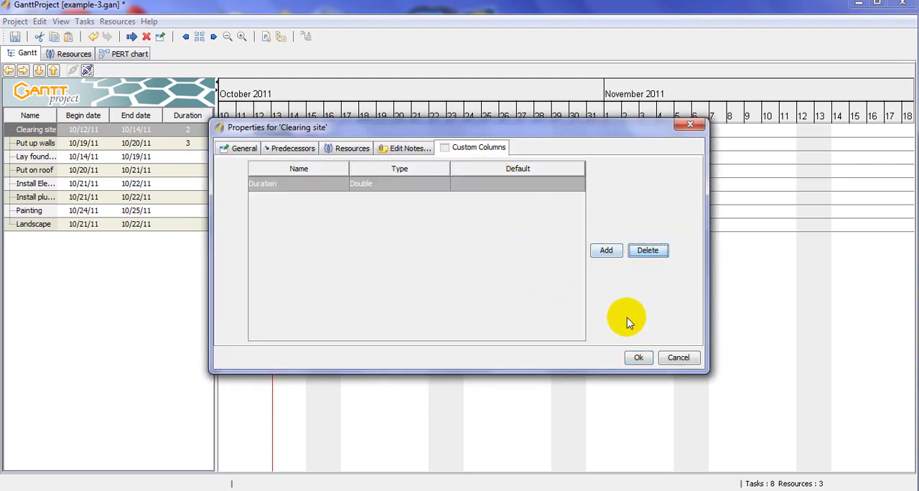
click(639, 359)
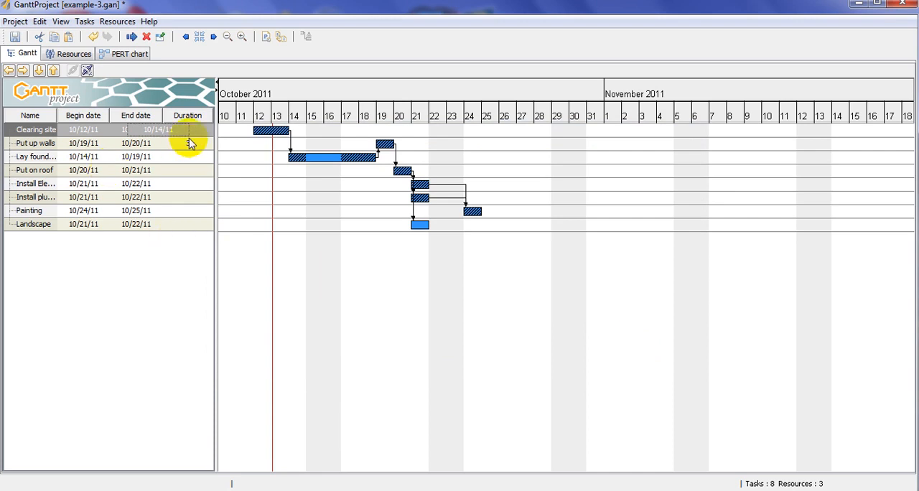
- Check the custom columns in the Clearing site properties and try to adjust the End date column in the task table
double_click(267, 132)
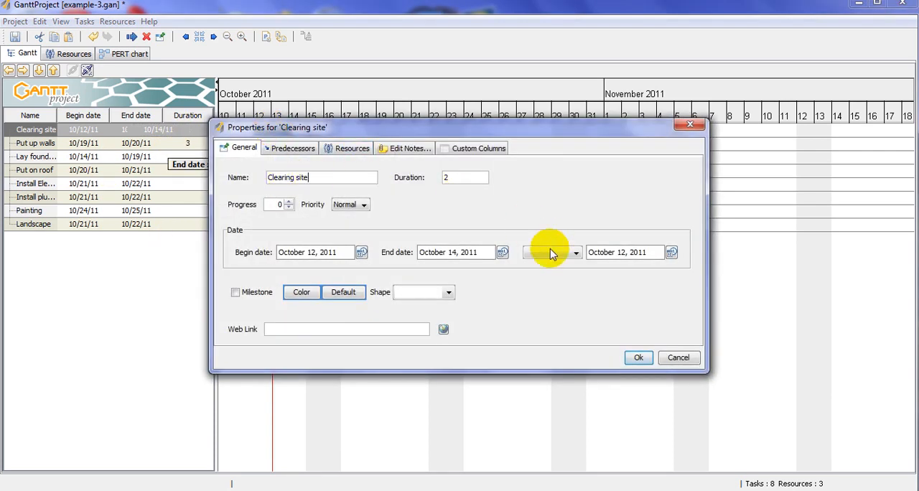
click(480, 149)
click(640, 359)
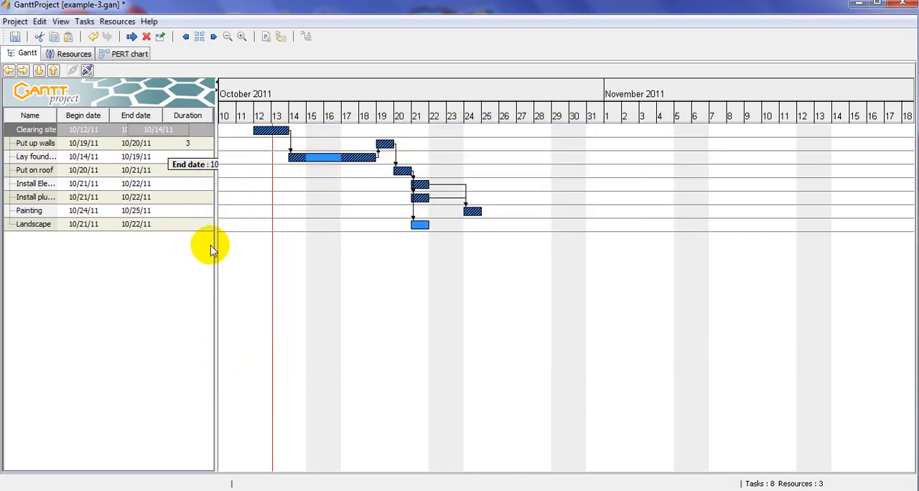
drag(178, 117, 198, 145)
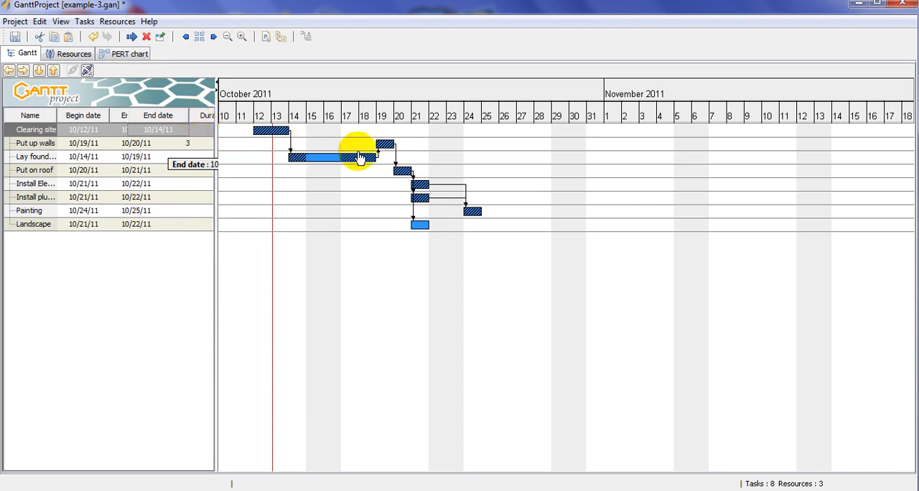
- Add a custom column named Test of type Boolean with default value Yes through the Put up walls task's properties
double_click(386, 146)
click(468, 150)
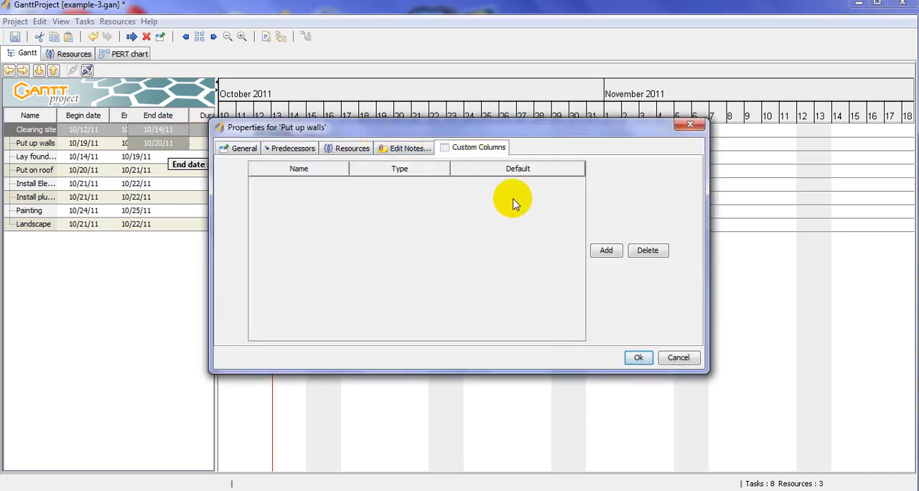
click(611, 252)
click(442, 189)
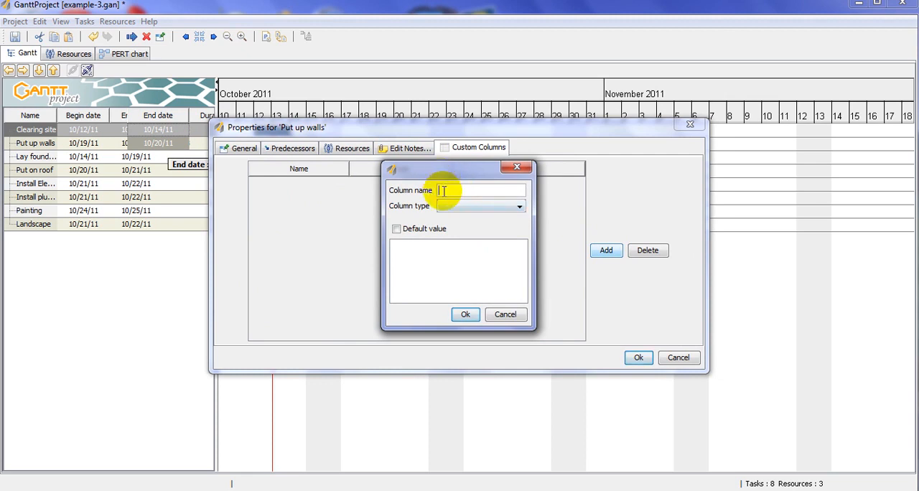
click(520, 207)
click(474, 263)
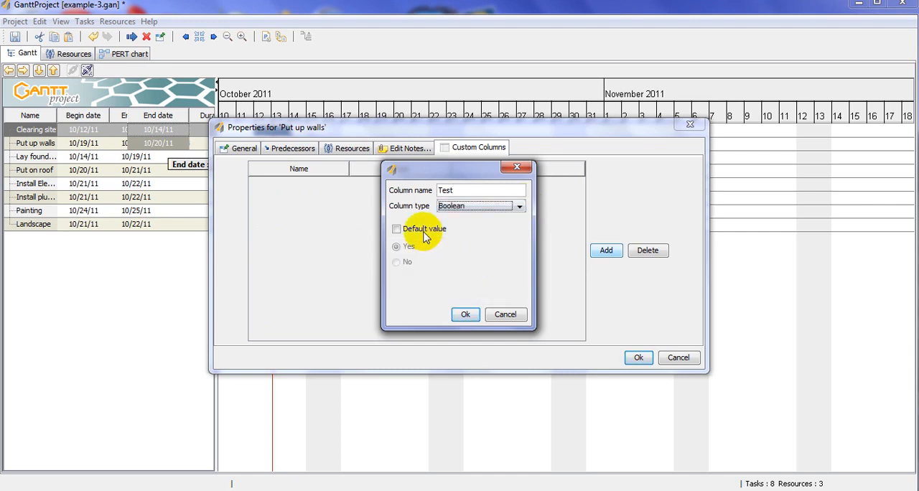
click(396, 229)
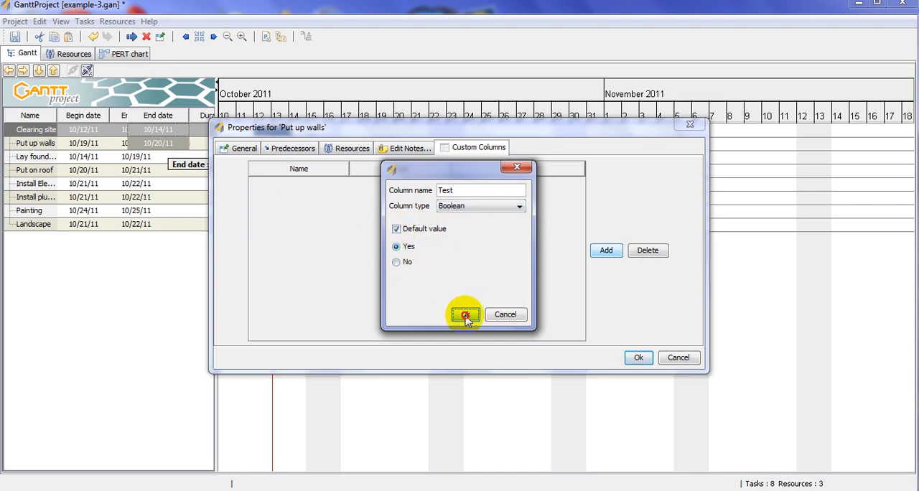
click(464, 312)
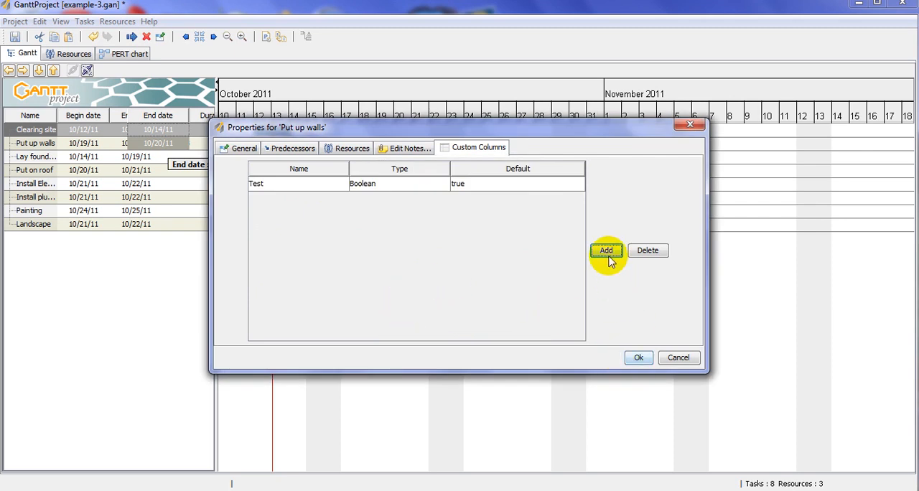
click(639, 356)
- Widen the task table to reveal the Test column and minimize the program window
drag(217, 103, 325, 104)
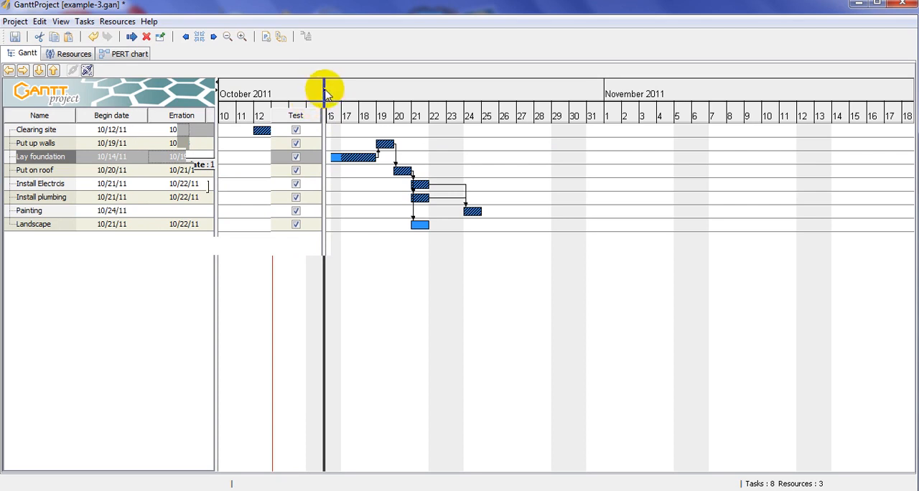
click(859, 4)
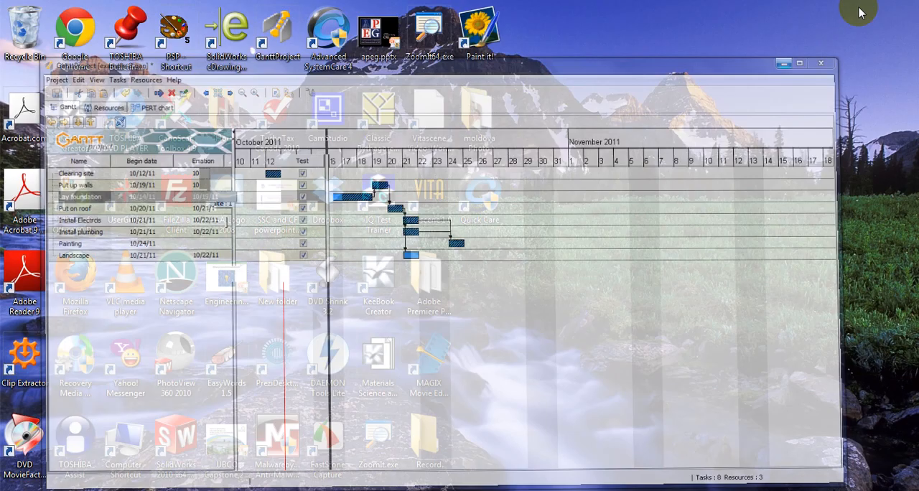
- Restore the minimized GanttProject window and close the APSC-170-2010-2.pptx presentation in PowerPoint
click(368, 490)
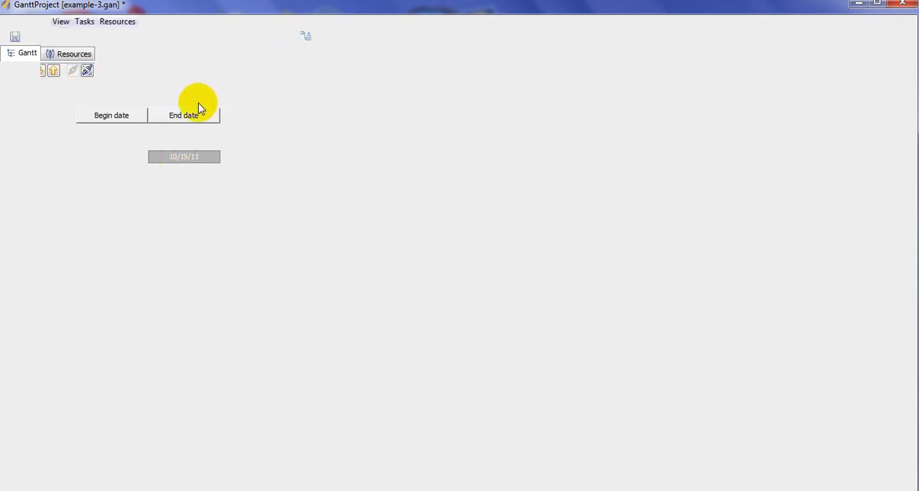
click(356, 490)
click(356, 490)
click(16, 22)
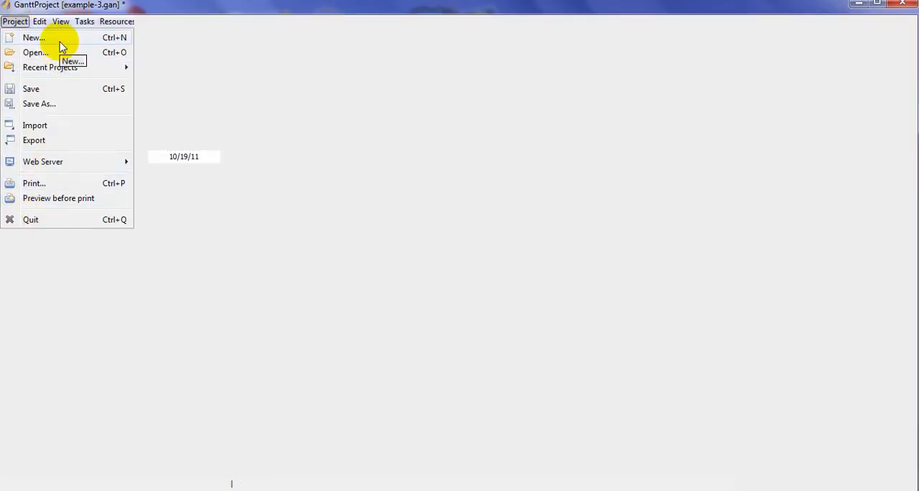
click(808, 3)
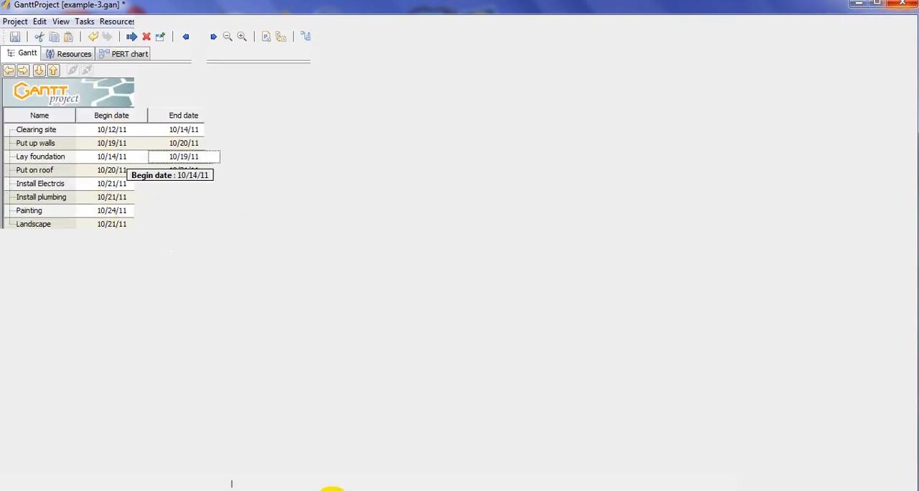
click(332, 490)
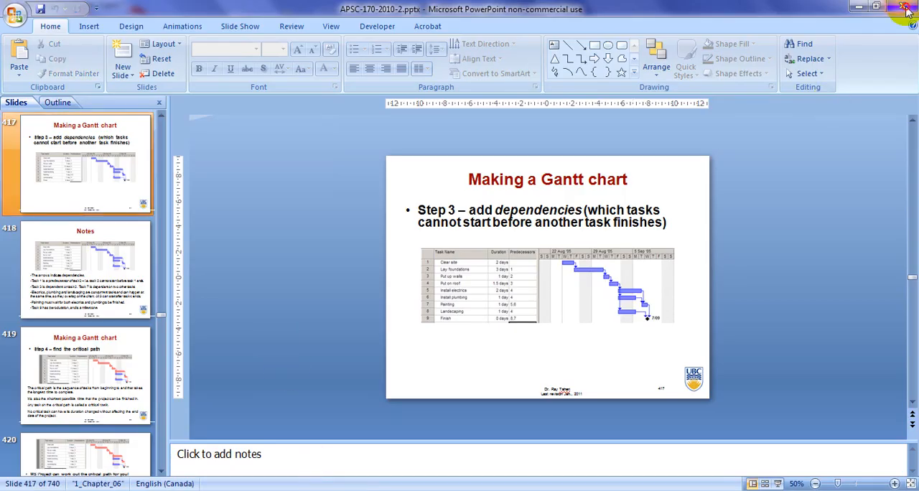
click(905, 8)
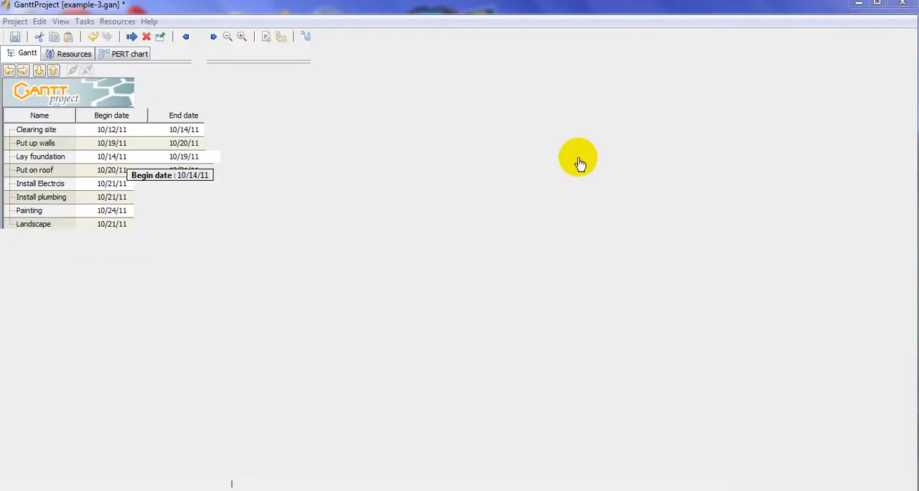
- Quit GanttProject, saving the changes to example-3.gan first
click(22, 26)
click(21, 25)
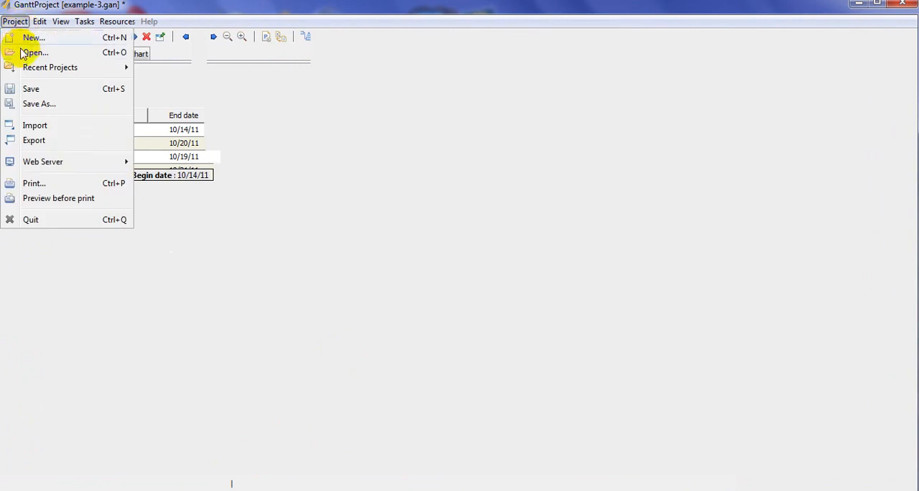
click(35, 219)
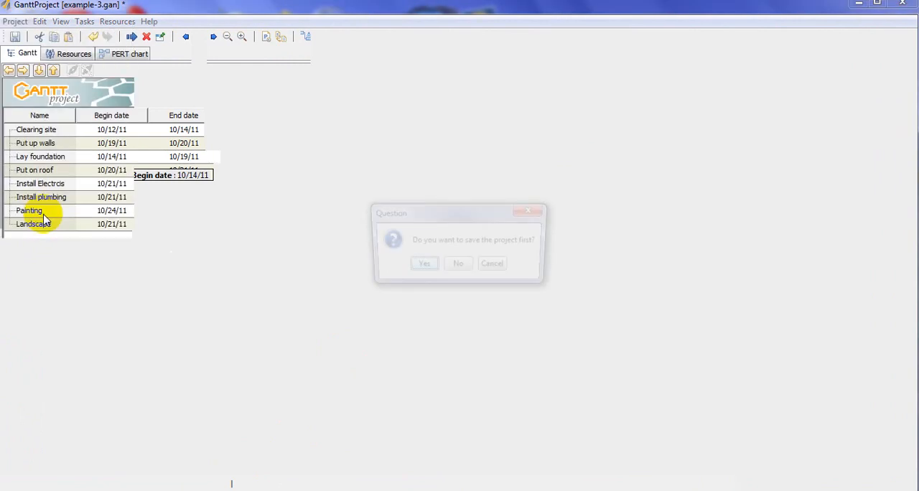
click(422, 267)
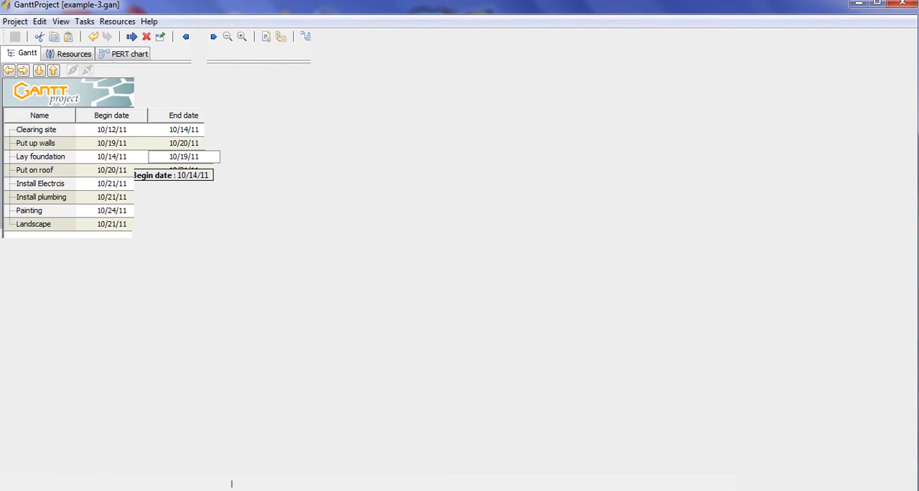
click(324, 490)
click(324, 490)
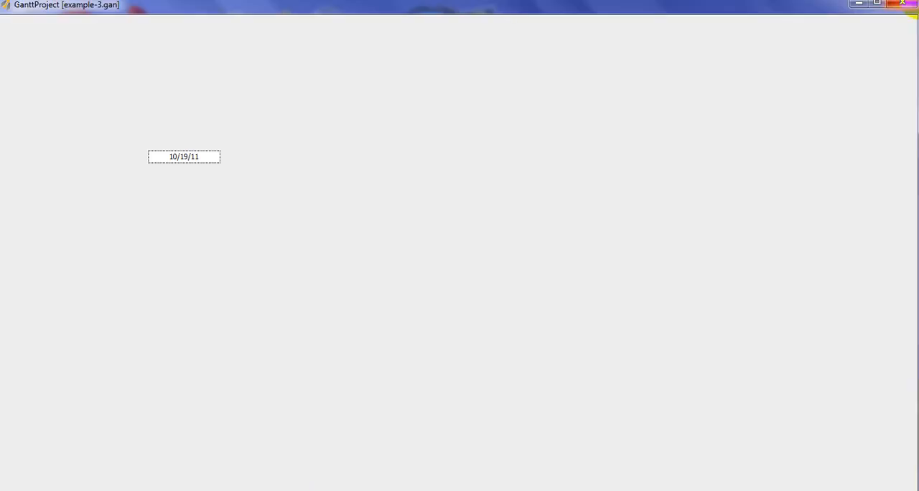
click(907, 4)
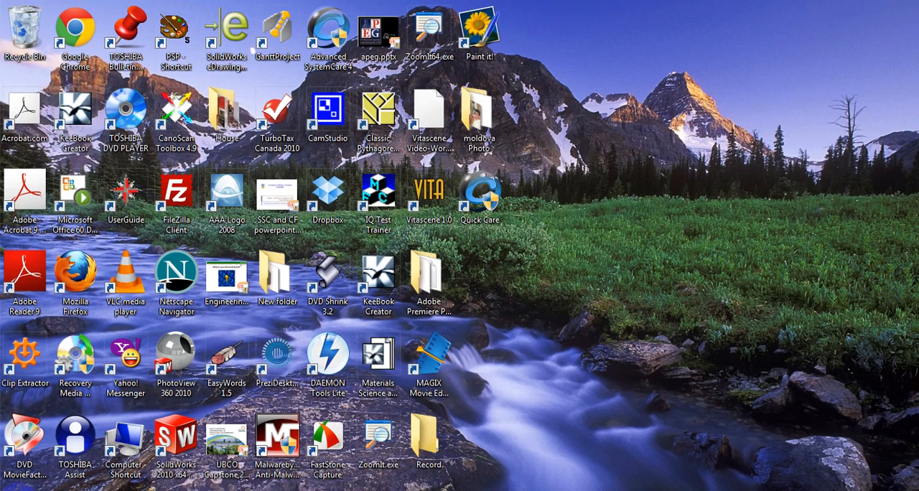
- Relaunch GanttProject, dismiss the tip of the day and reopen the project example-3.gan
click(17, 490)
click(58, 162)
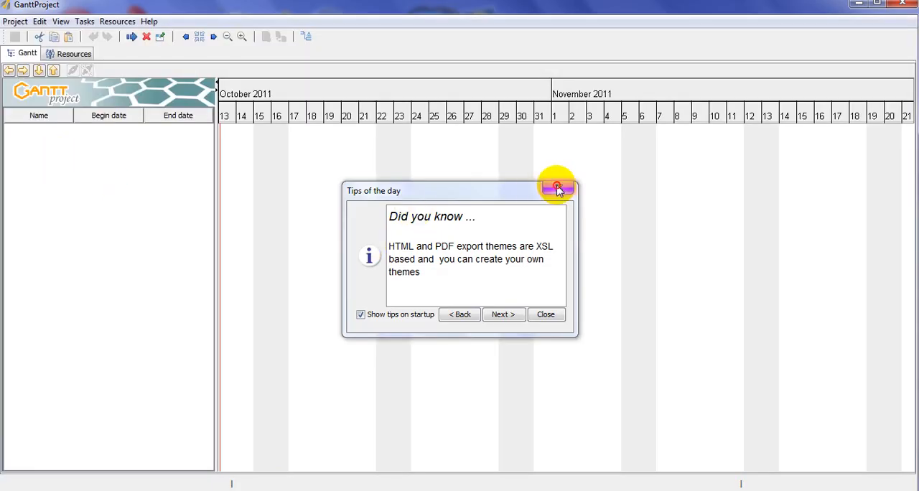
click(557, 188)
click(10, 22)
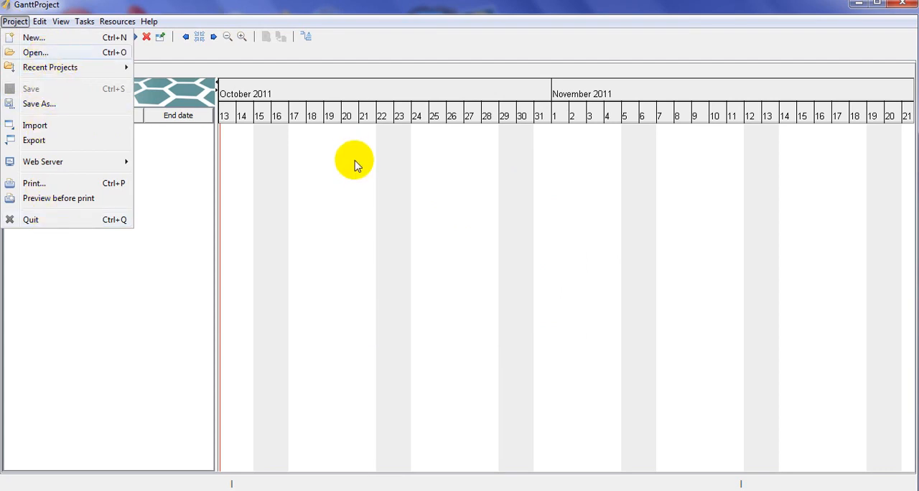
click(37, 54)
click(380, 175)
click(616, 353)
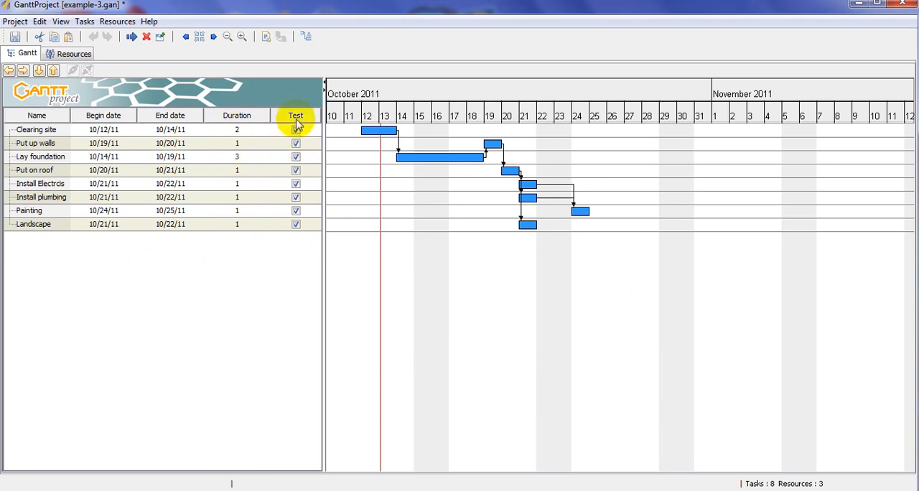
- Clear the Test checkbox for every task from Landscape up to Clearing site
click(296, 224)
click(295, 200)
click(295, 183)
click(296, 170)
click(296, 157)
click(296, 143)
click(296, 128)
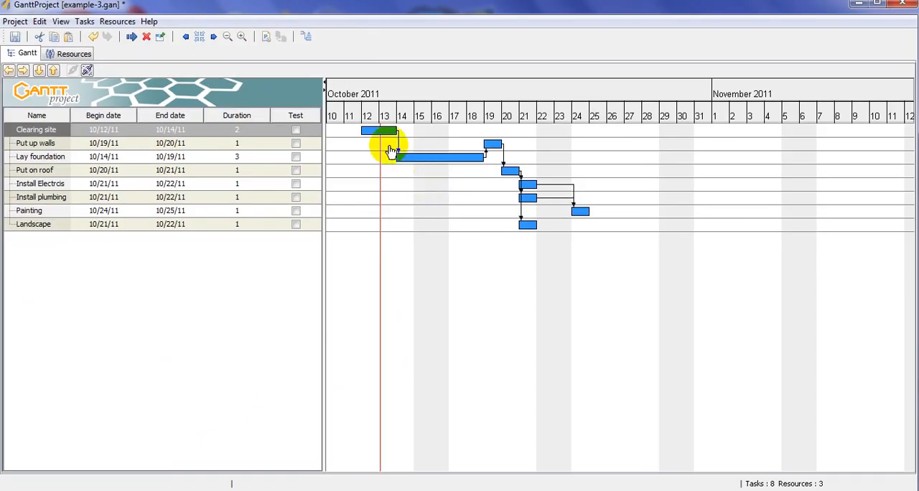
- Set progress on the Gantt bars to about 73% for Clearing site and nearly the full length for Lay foundation, and start Put on roof
drag(356, 130, 386, 131)
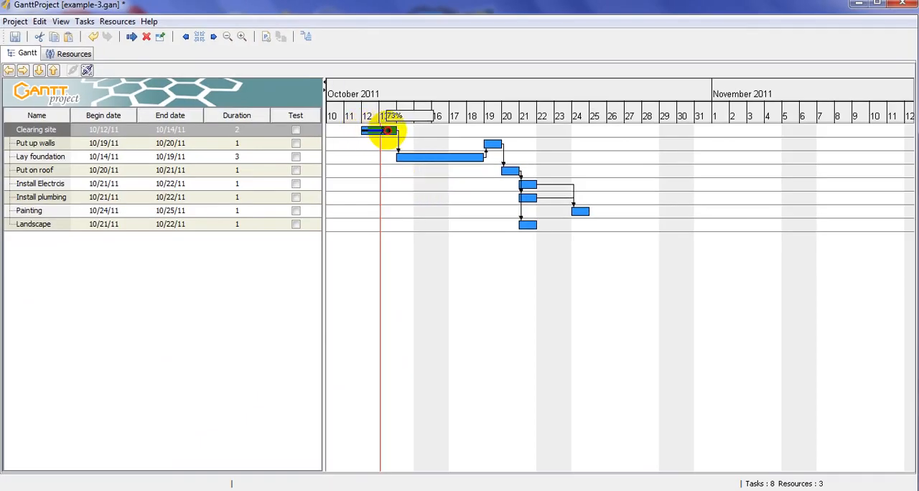
drag(388, 131, 389, 132)
drag(397, 161, 482, 170)
click(503, 170)
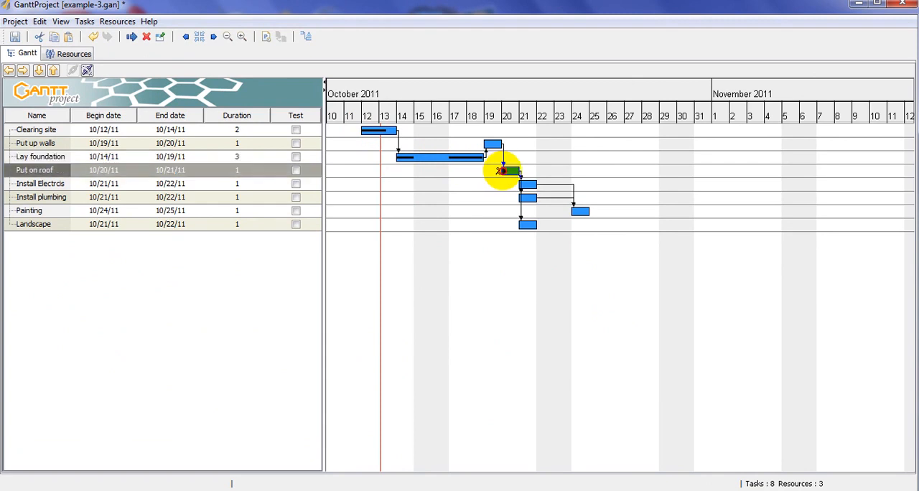
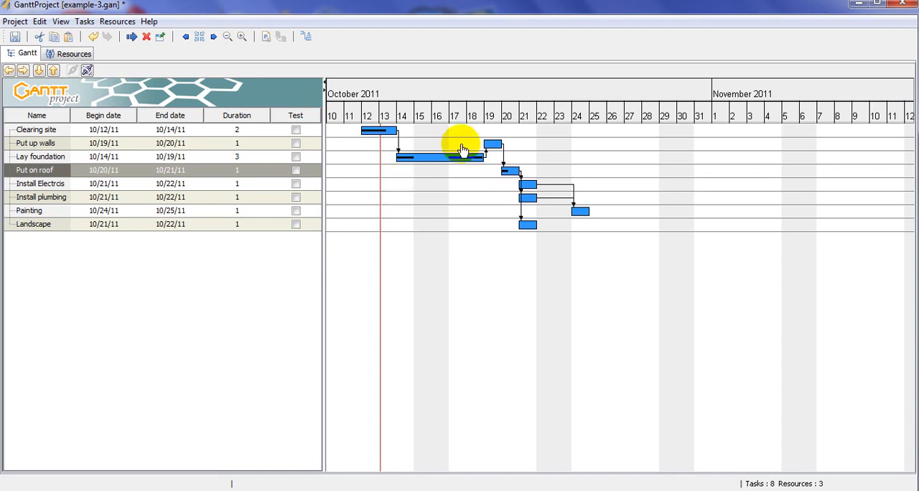
drag(399, 157, 412, 139)
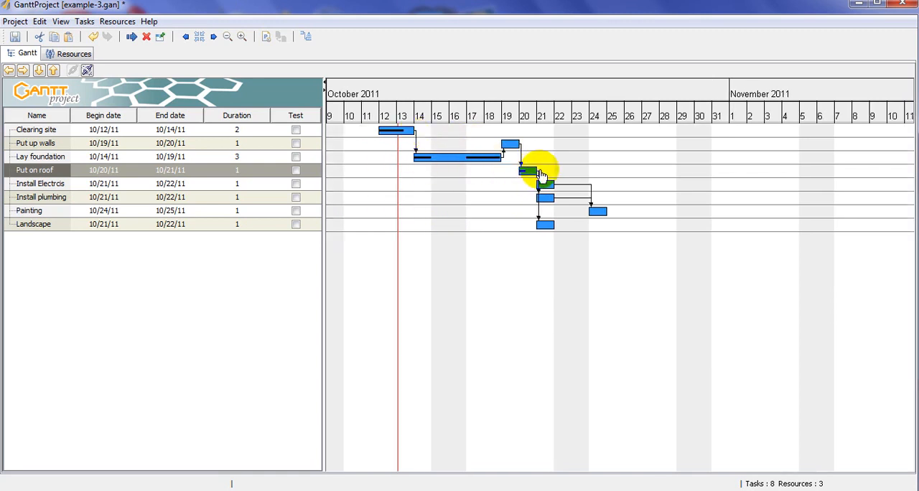
mouse_move(538, 170)
mouse_down()
mouse_move(585, 175)
mouse_move(524, 171)
mouse_move(596, 176)
mouse_move(532, 174)
mouse_up()
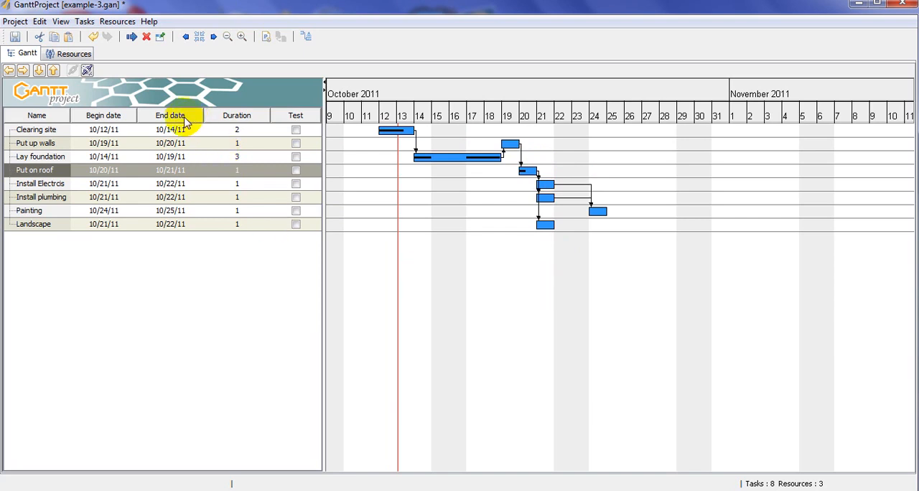
- Open the resource import file chooser to check the file types it accepts, and cancel it
click(85, 22)
mouse_move(103, 24)
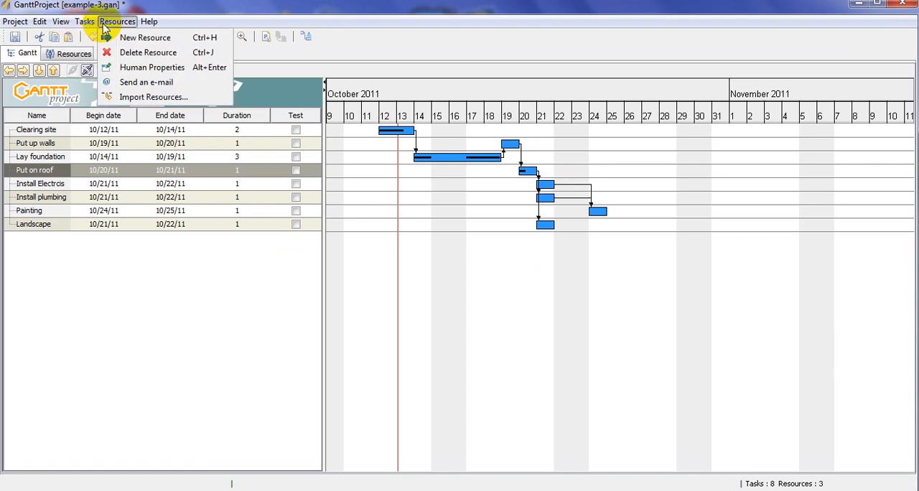
click(144, 98)
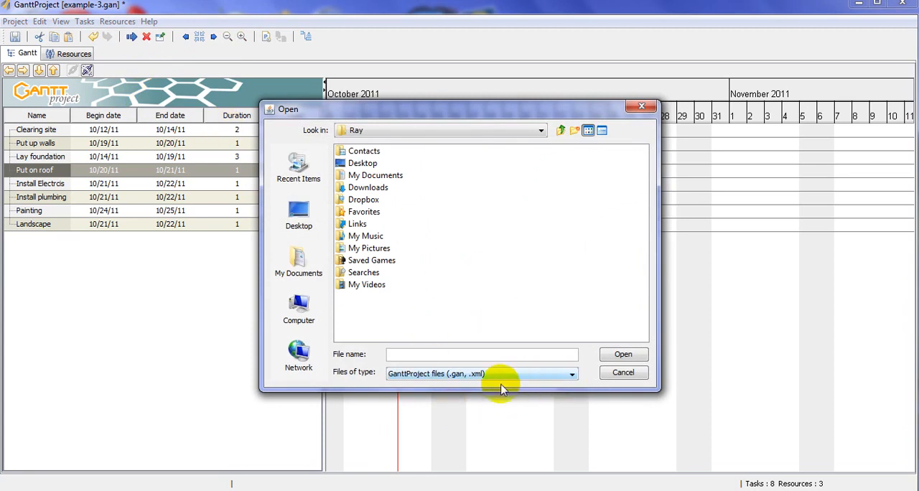
drag(546, 101, 562, 48)
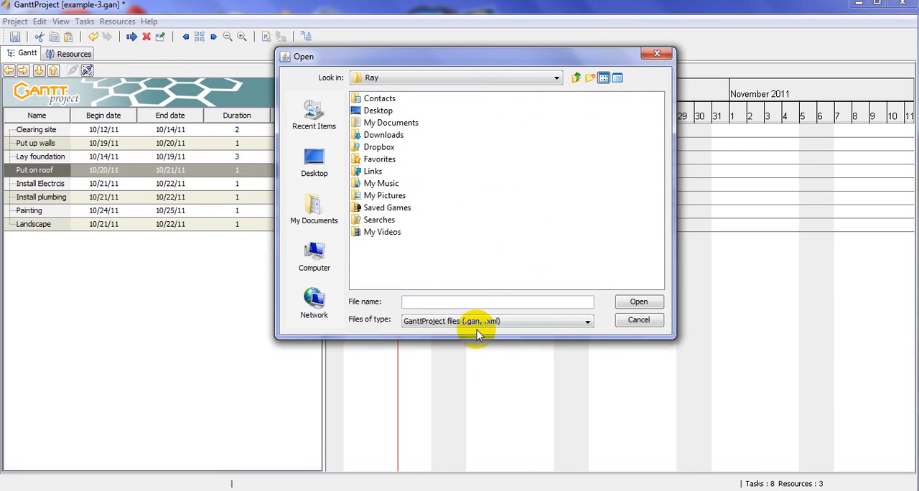
click(646, 320)
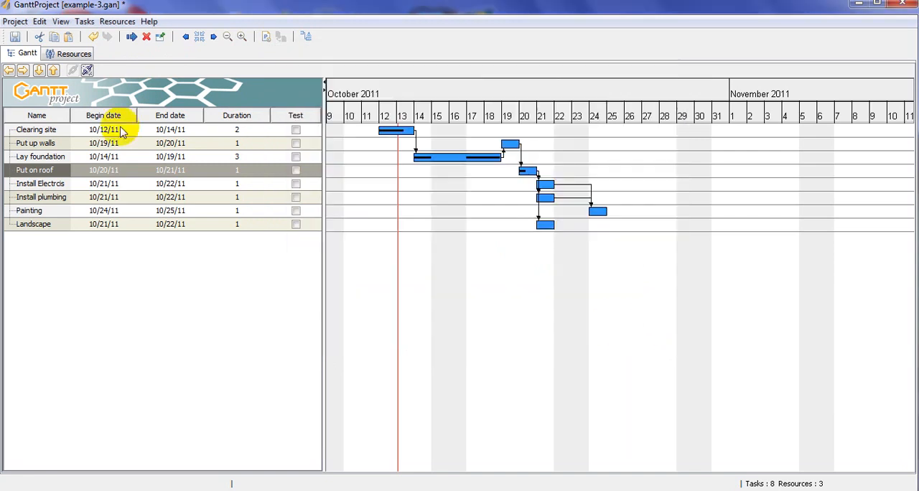
- Review the available resource and task commands, open the properties of Put on roof and close them without changes
click(117, 21)
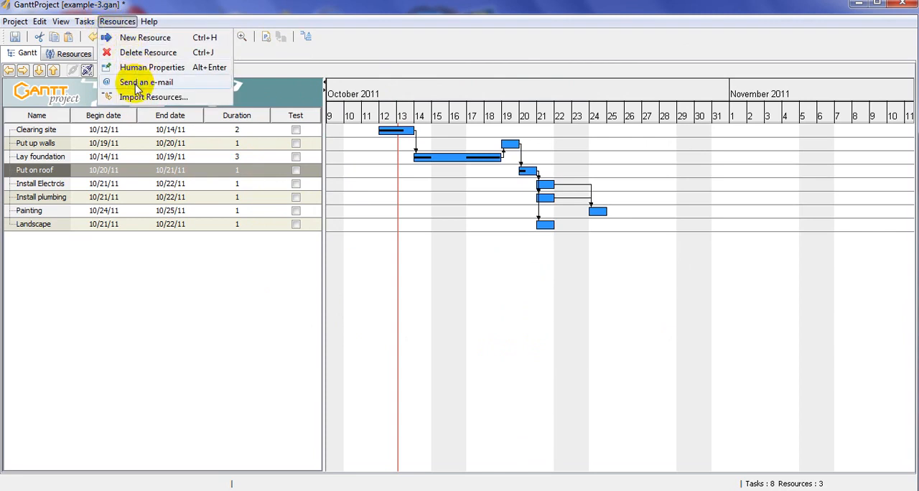
mouse_move(82, 27)
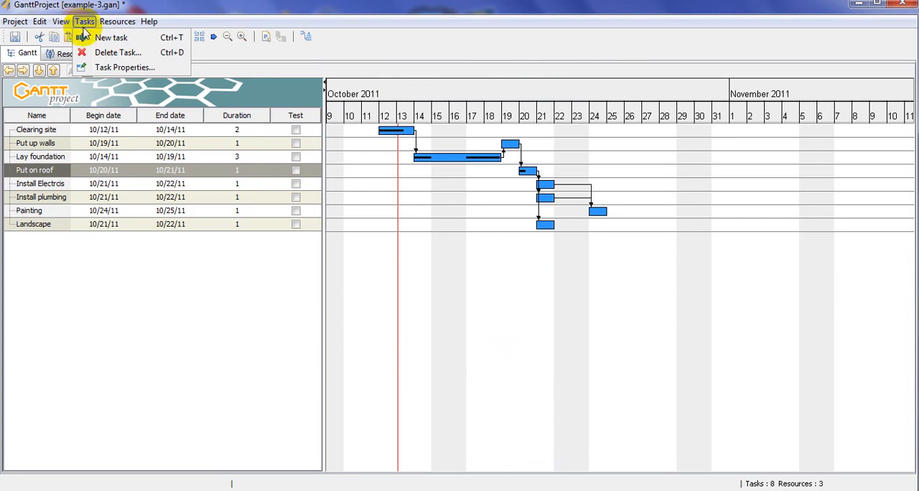
click(121, 68)
click(682, 130)
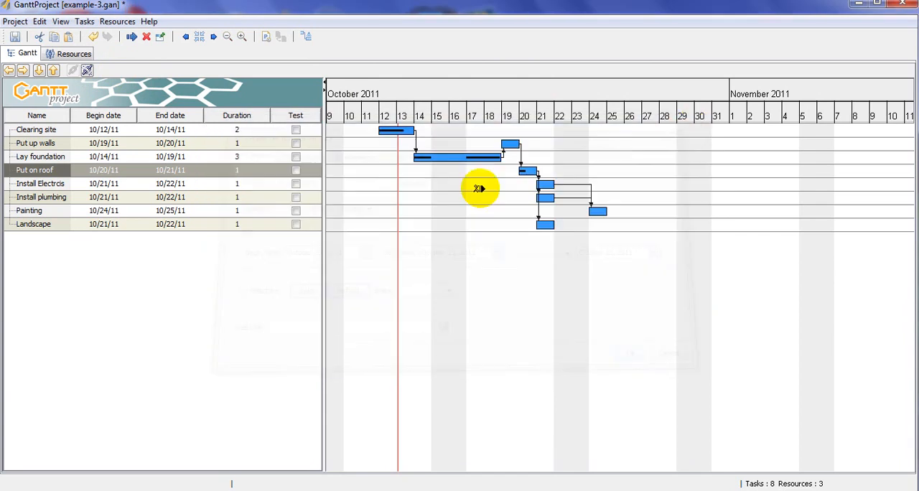
- Add a new task below Landscape and try to name it Finish
click(64, 226)
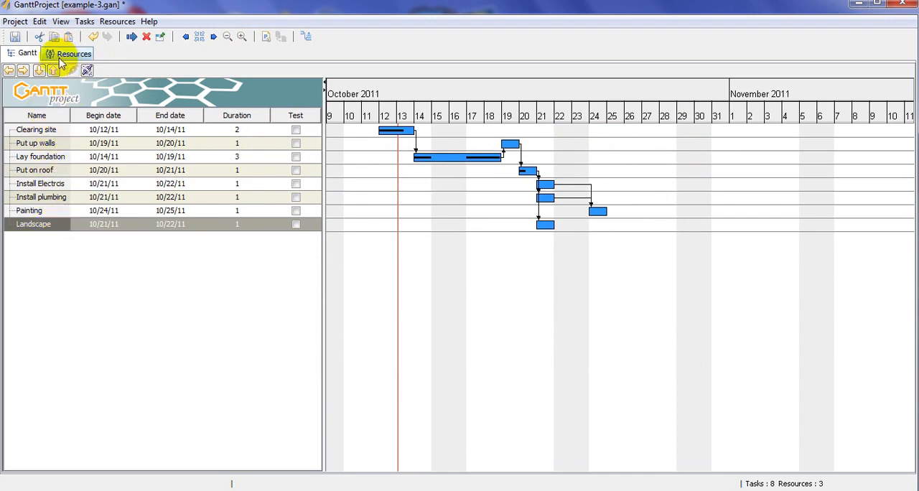
click(132, 37)
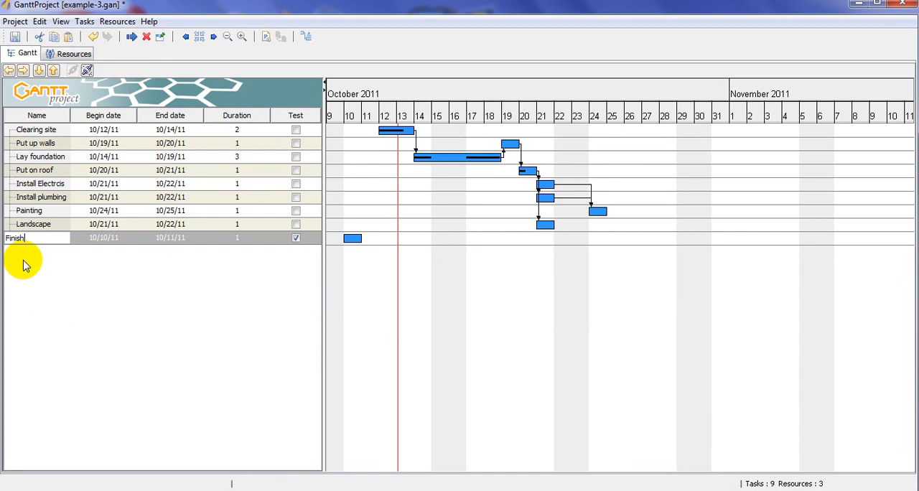
click(179, 370)
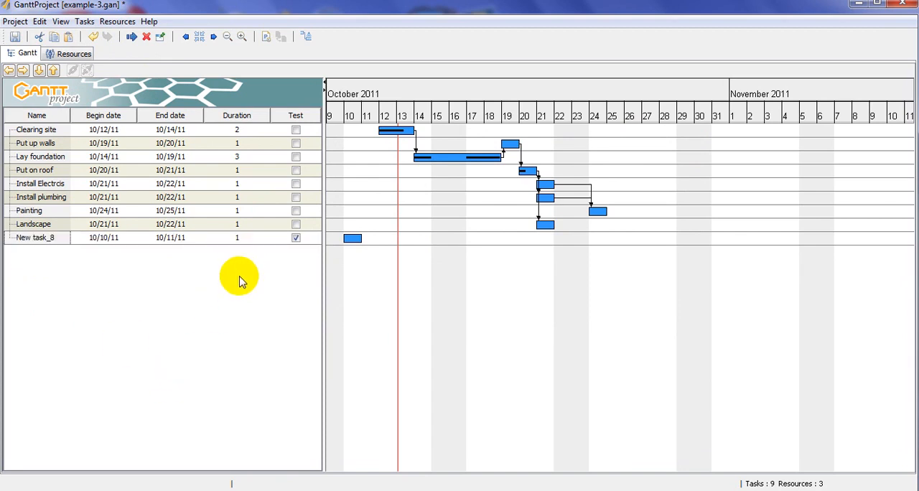
- Turn the new task below Landscape into a milestone and give it a dark blue colour
double_click(352, 238)
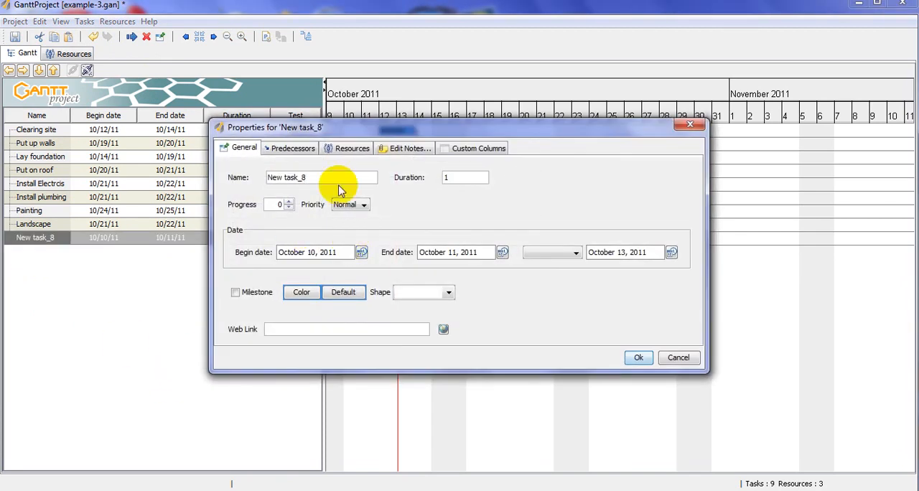
click(236, 294)
click(299, 292)
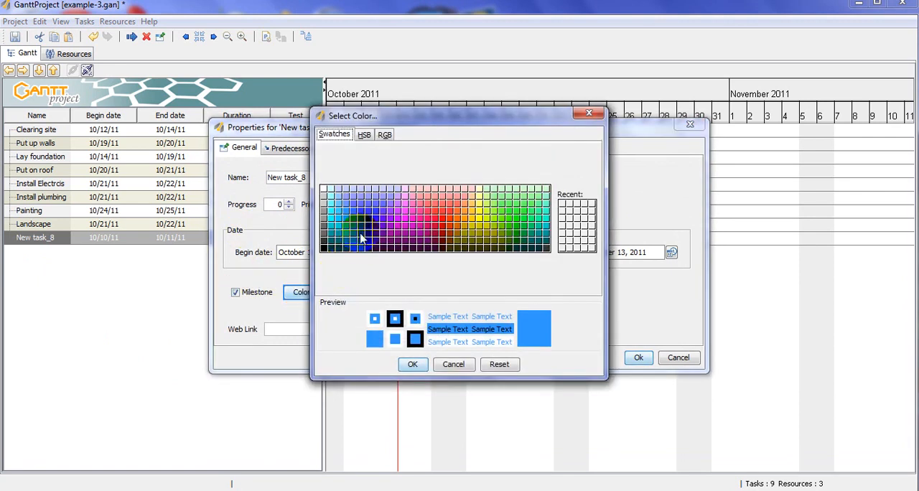
click(367, 228)
click(412, 364)
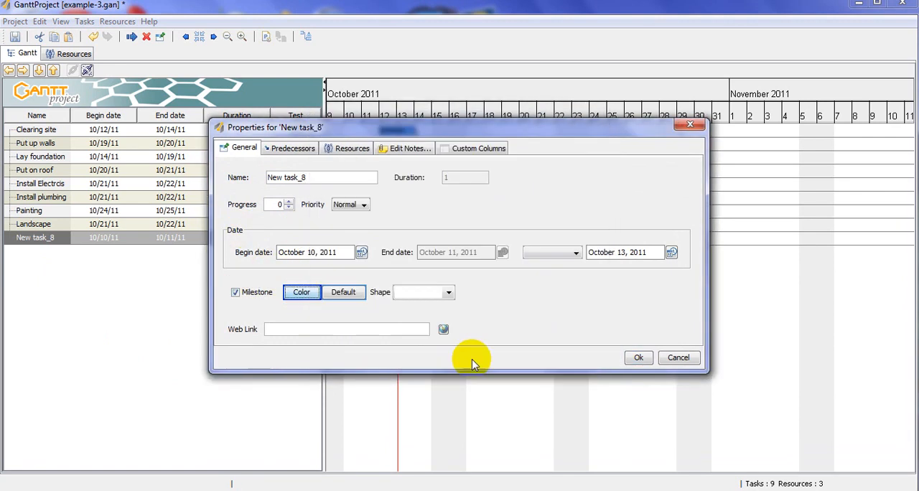
click(637, 359)
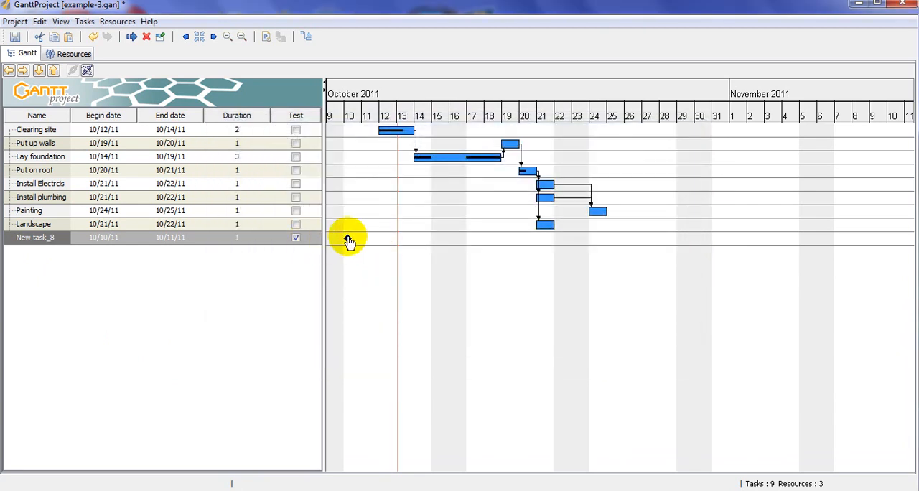
- Set the new milestone's begin date to October 22, 2011 in its task properties
double_click(348, 242)
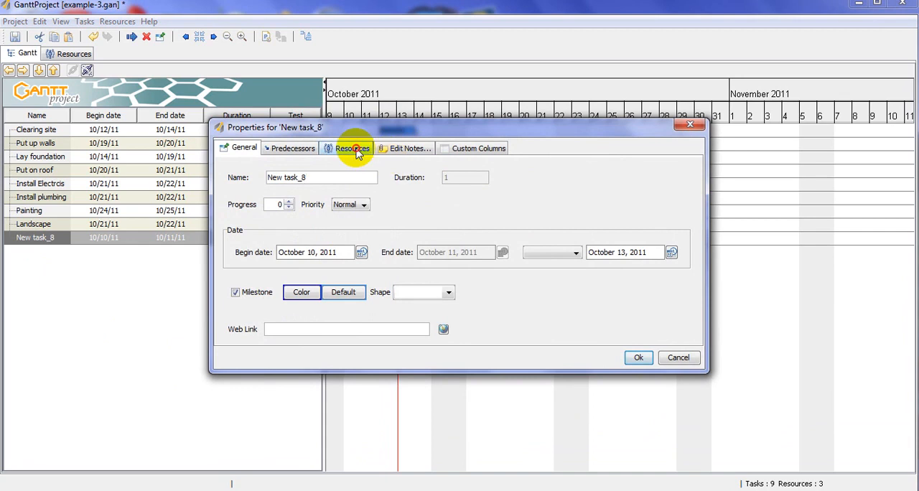
click(355, 151)
click(296, 149)
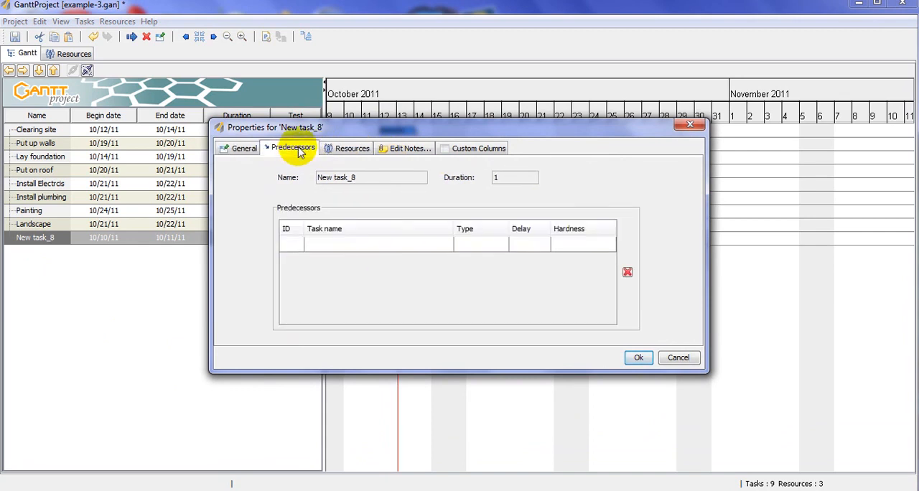
click(240, 149)
click(362, 252)
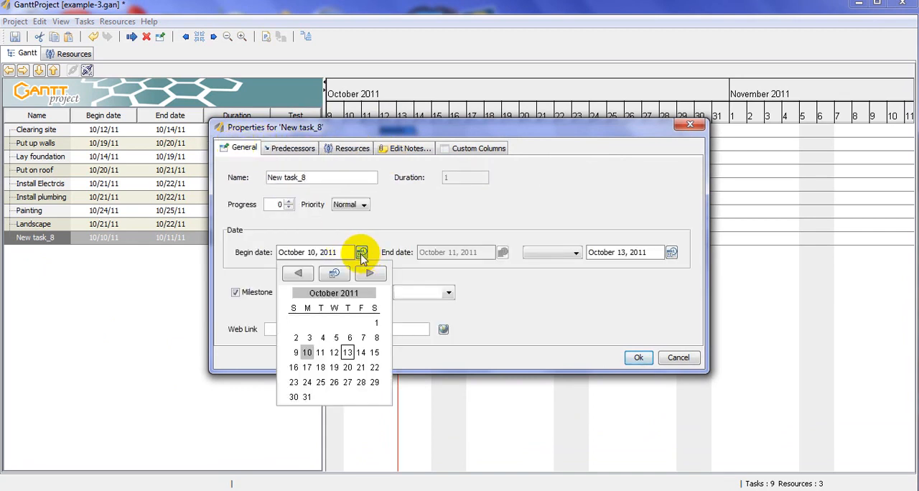
click(374, 367)
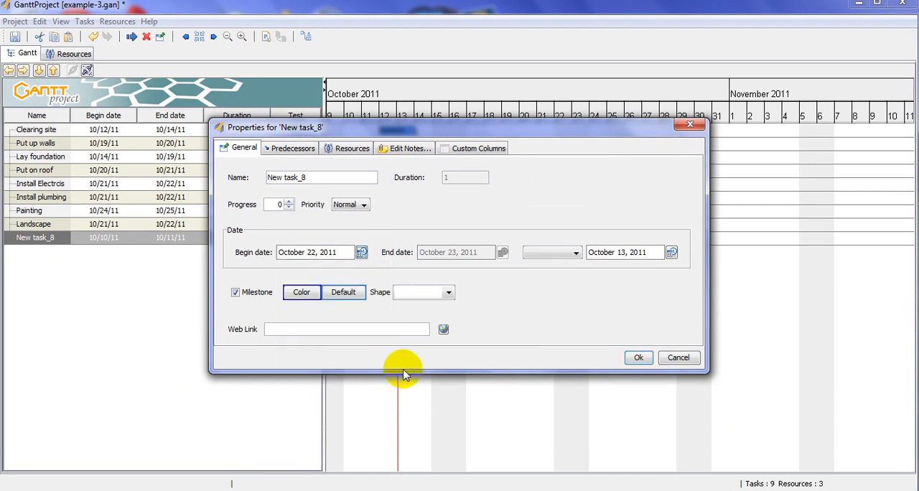
click(635, 359)
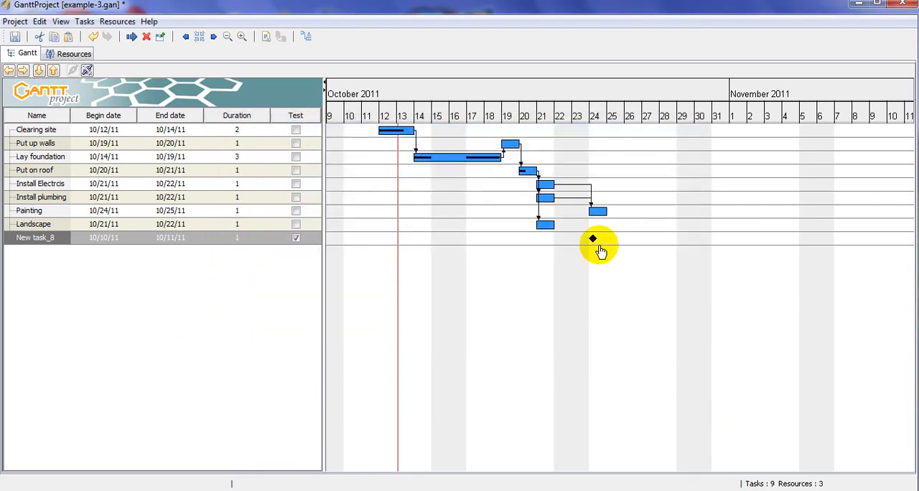
- Toggle the critical path display to examine how the milestone relates to the other tasks, leaving it off
click(306, 38)
click(311, 41)
click(311, 41)
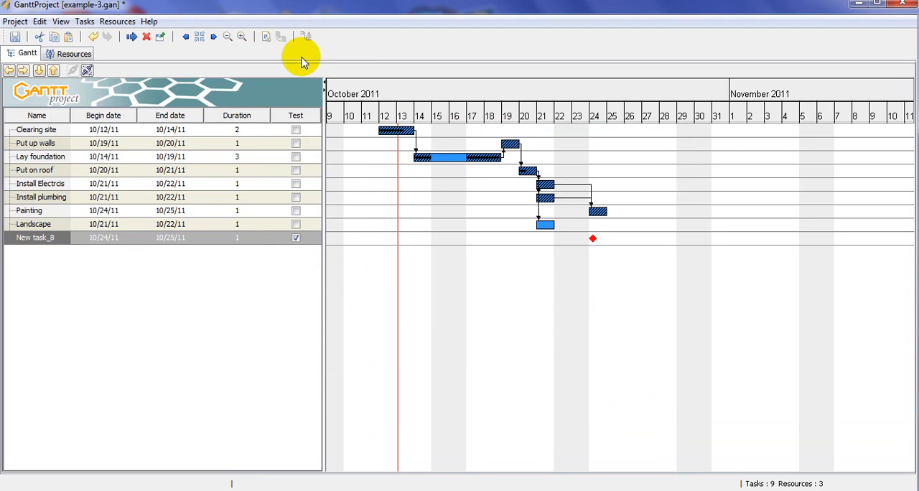
click(306, 37)
click(305, 37)
click(306, 38)
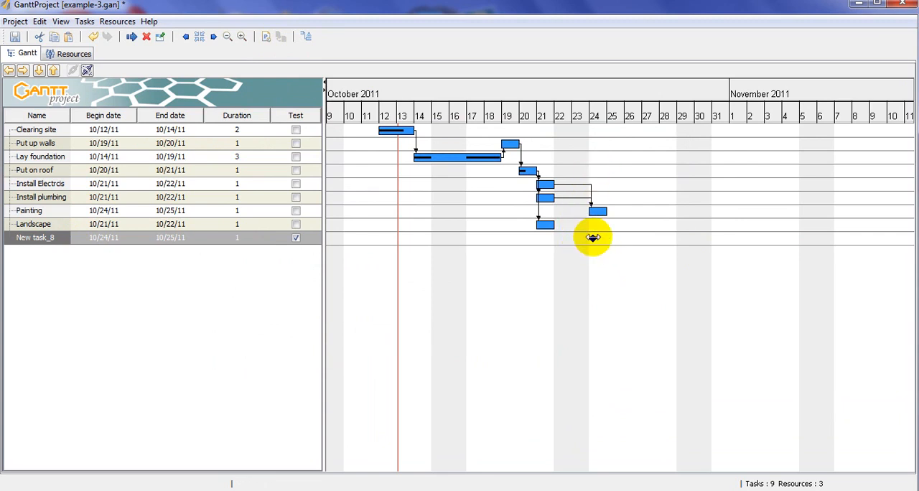
- Set the milestone's begin date to October 26, 2011, and check the critical path, leaving its display off
double_click(594, 242)
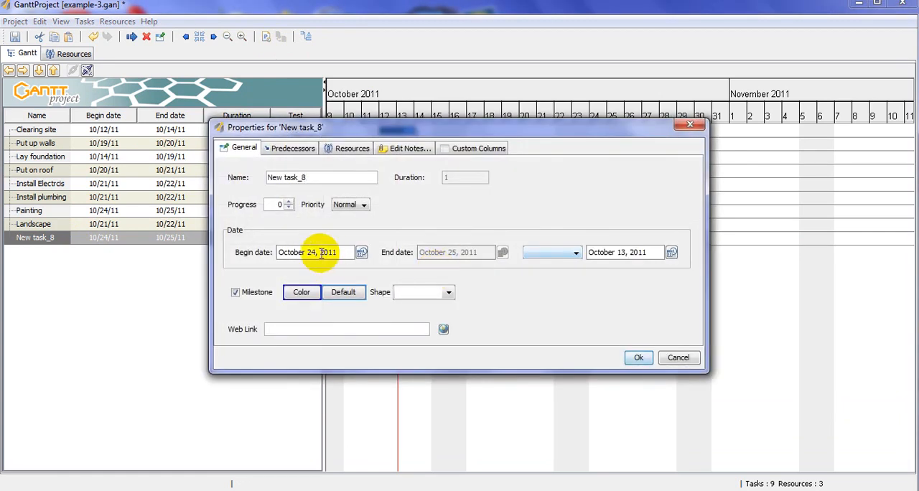
click(361, 252)
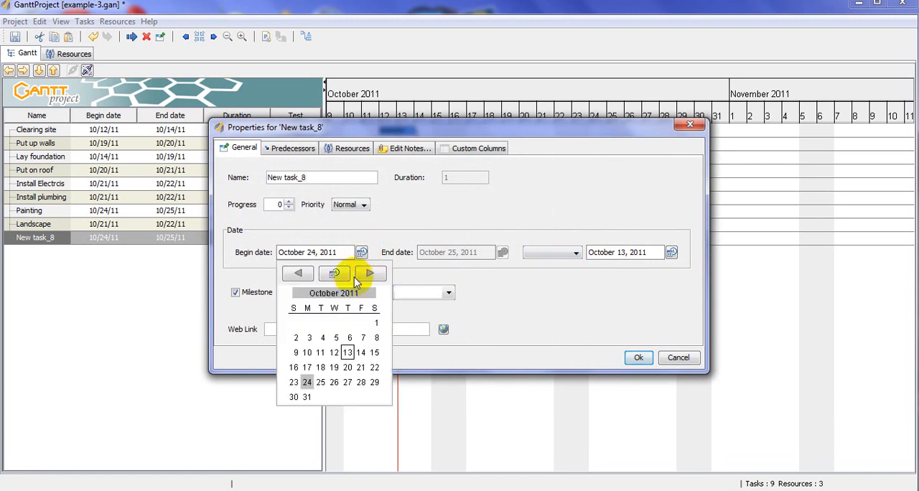
click(334, 382)
click(639, 358)
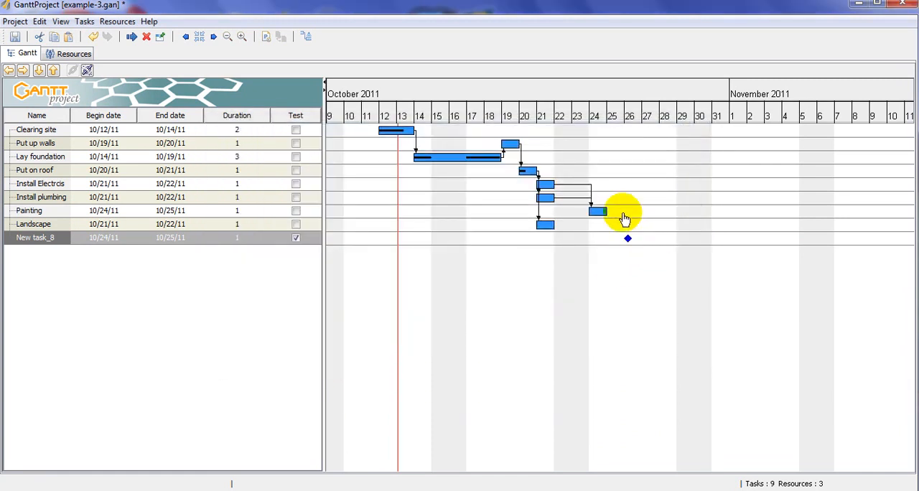
click(306, 37)
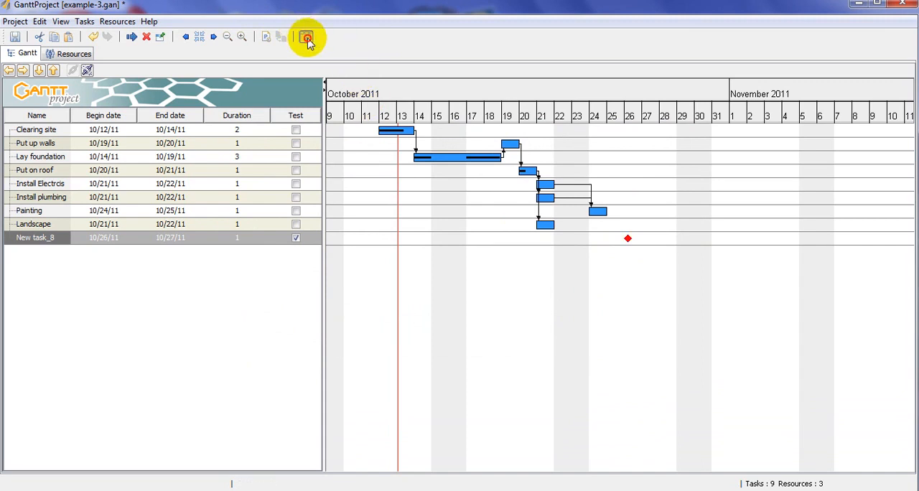
click(306, 37)
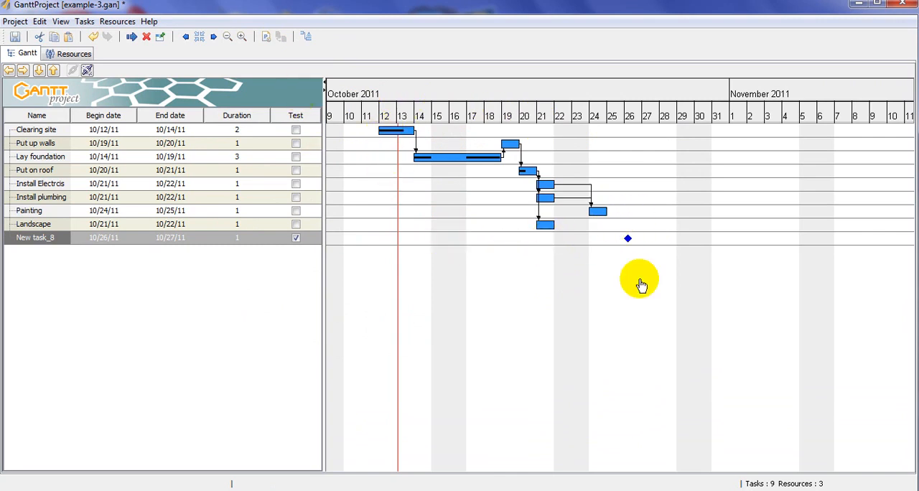
- Change the milestone's begin date back to October 22, 2011, and delete the milestone from the project
double_click(629, 240)
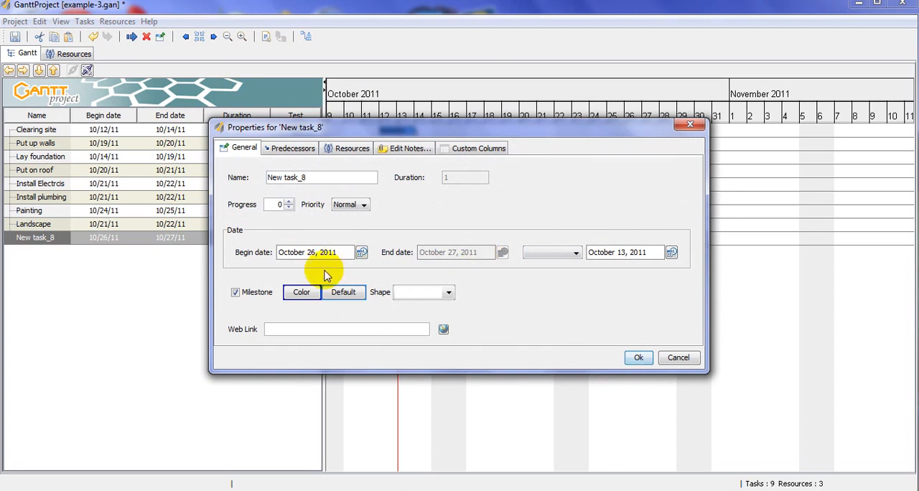
click(361, 252)
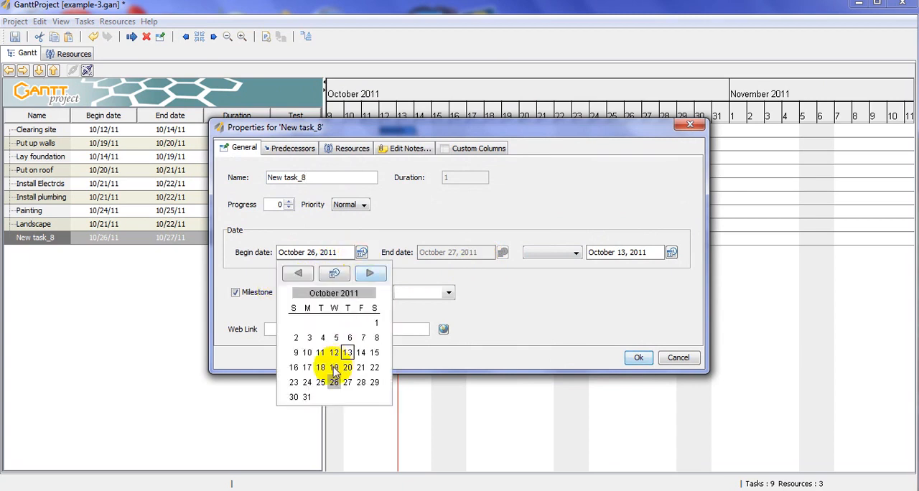
click(375, 367)
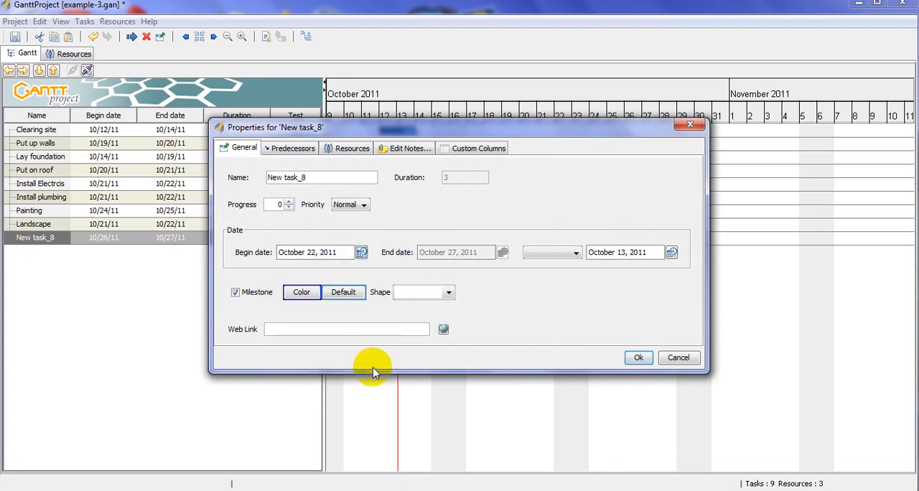
click(632, 362)
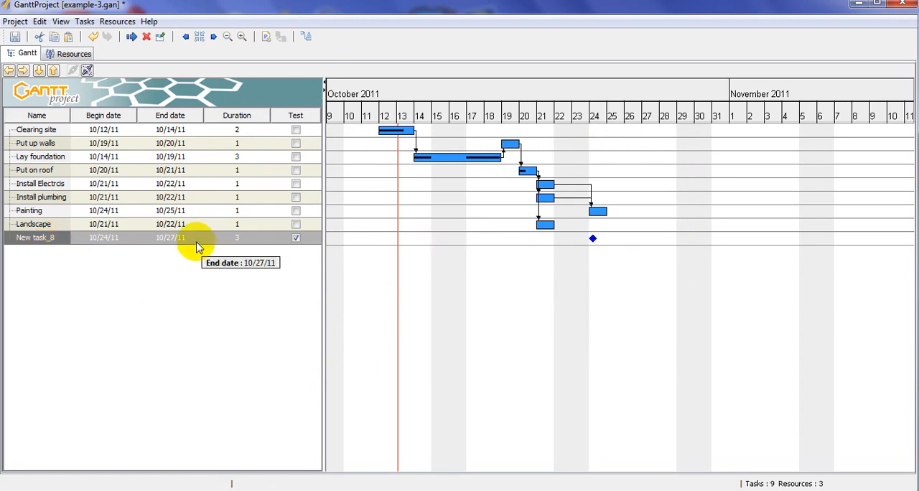
key(Delete)
click(417, 265)
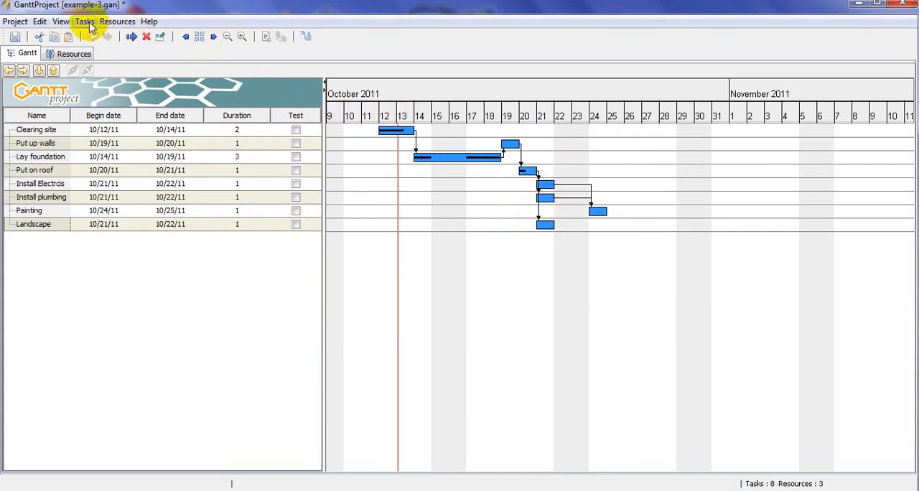
- Review the program settings for FTP, Project, Parameters, Appearance, Export and CSV export, leaving them without making changes
click(38, 23)
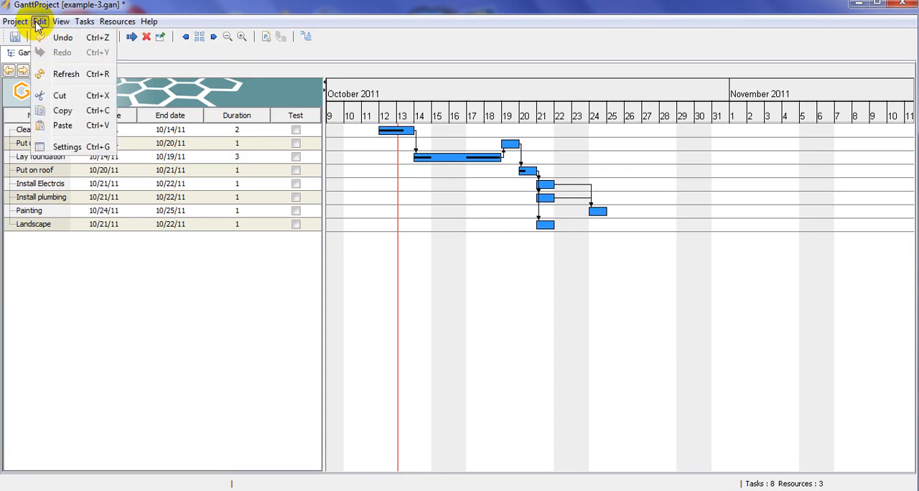
click(67, 148)
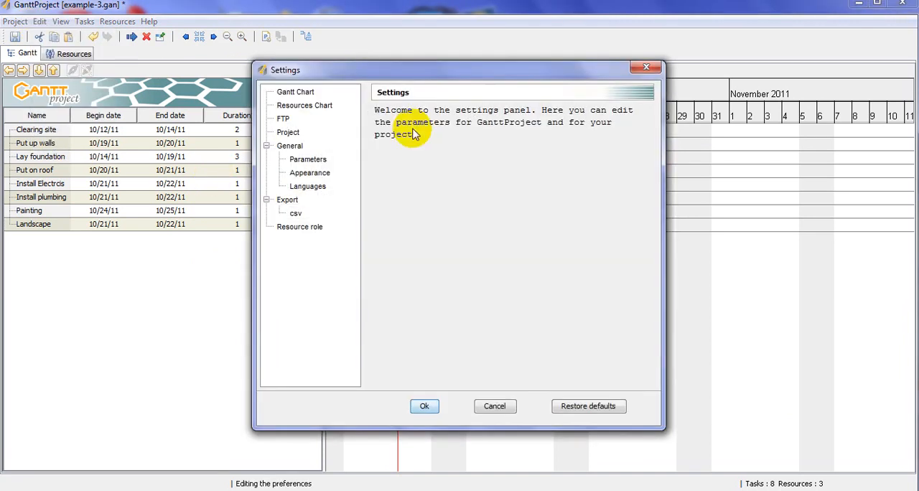
click(283, 119)
click(288, 132)
click(308, 160)
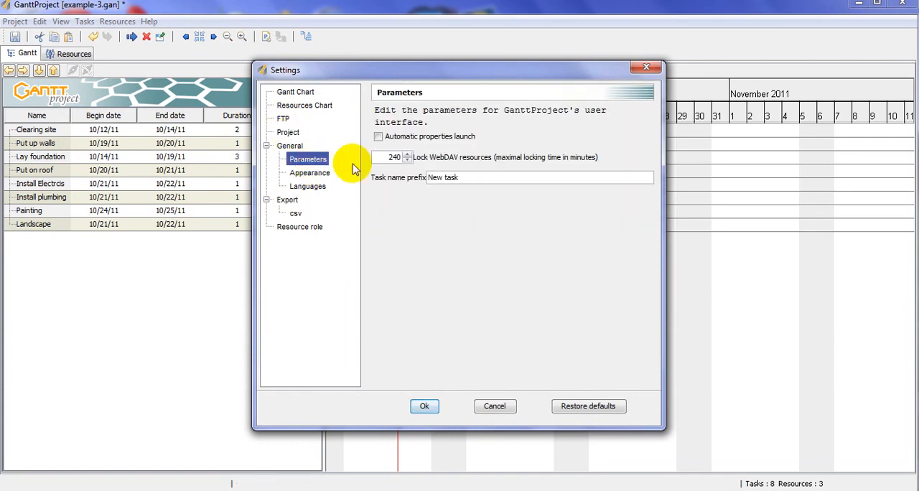
click(310, 172)
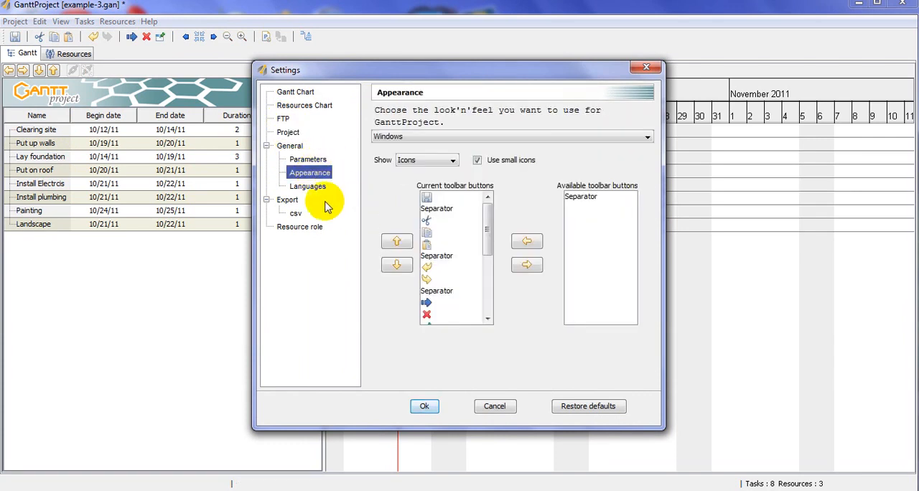
click(288, 201)
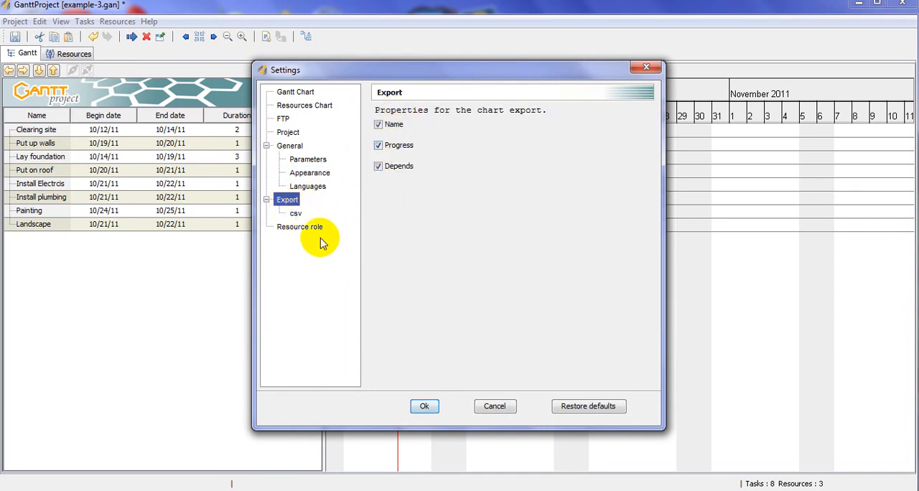
click(295, 213)
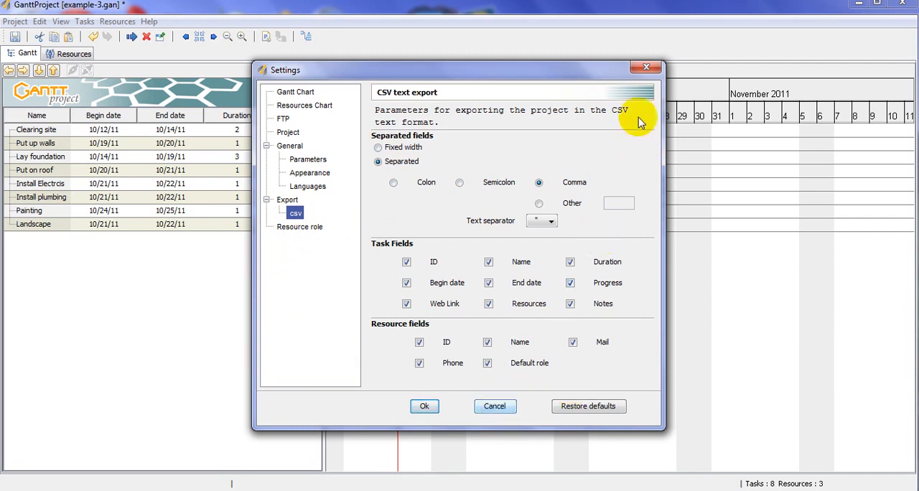
click(647, 66)
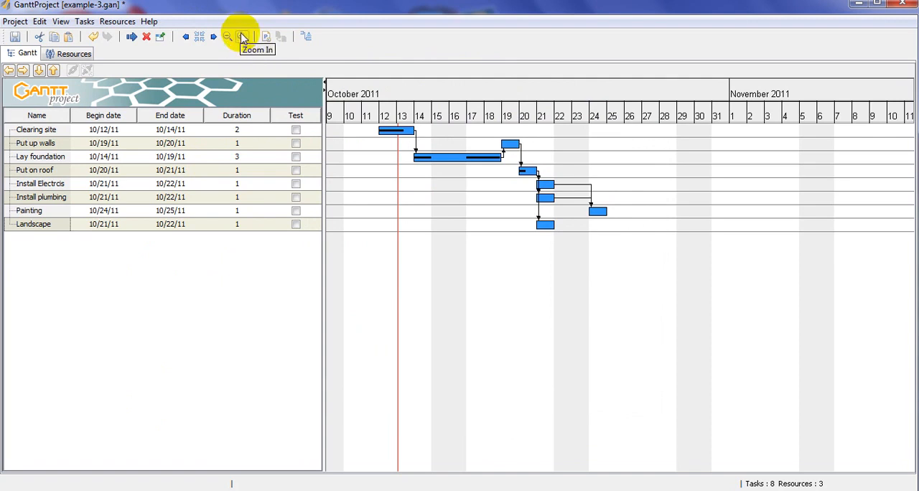
- Examine the Gantt timeline at closer and wider zoom levels, centering it on the selected task and shifting it to earlier dates
click(242, 37)
click(243, 37)
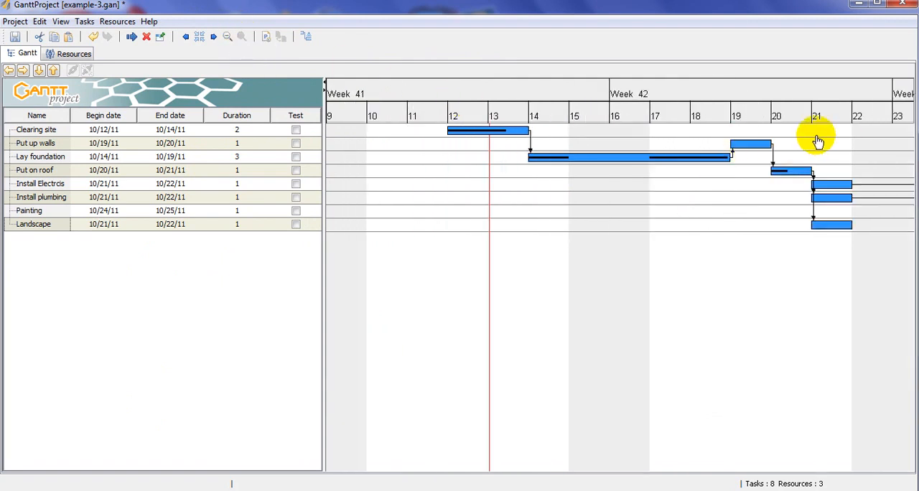
click(200, 38)
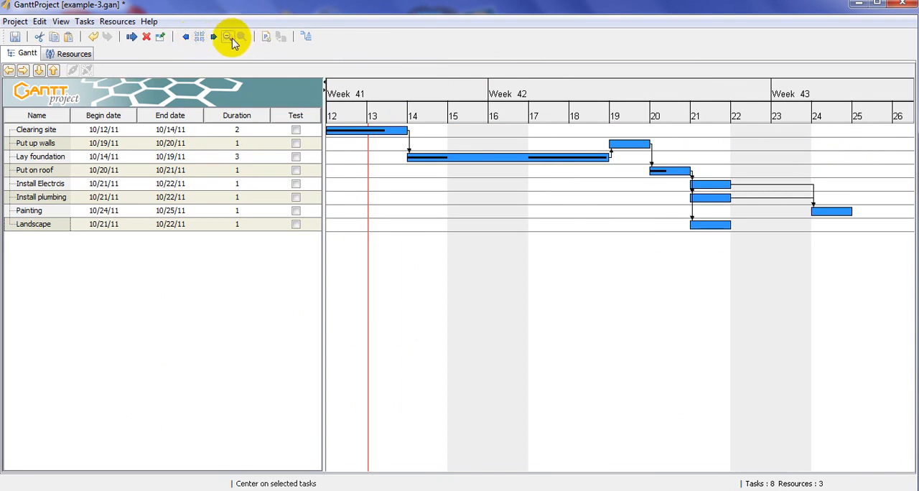
click(228, 39)
click(228, 39)
click(229, 39)
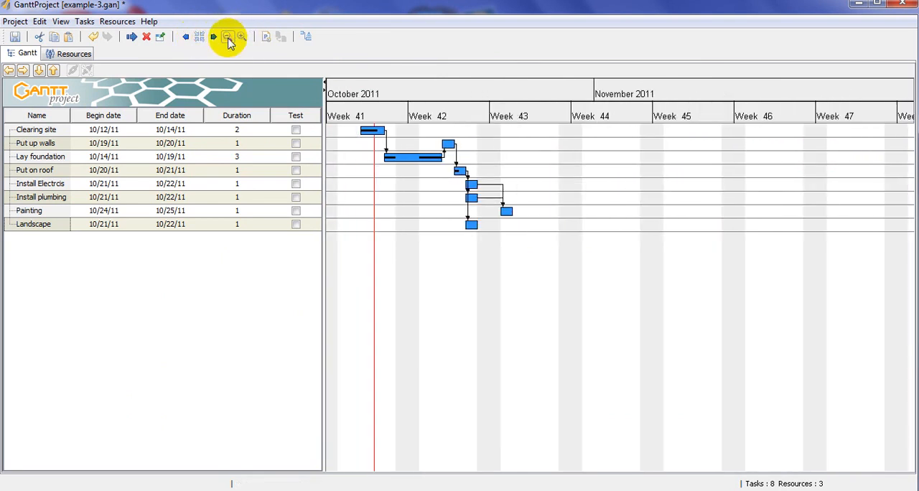
click(229, 39)
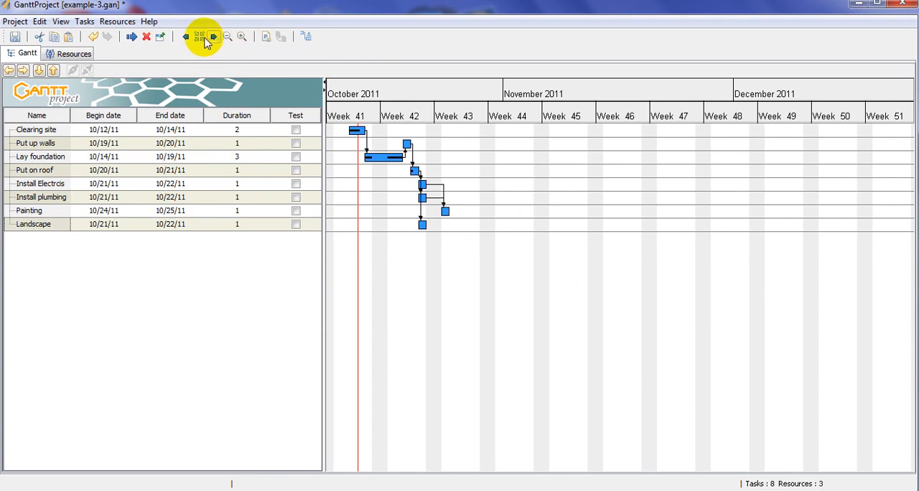
click(202, 38)
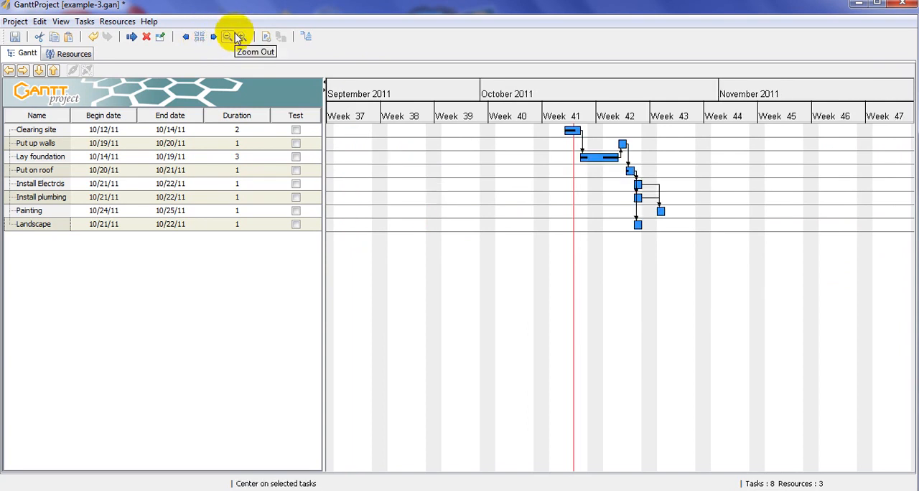
click(227, 37)
click(186, 37)
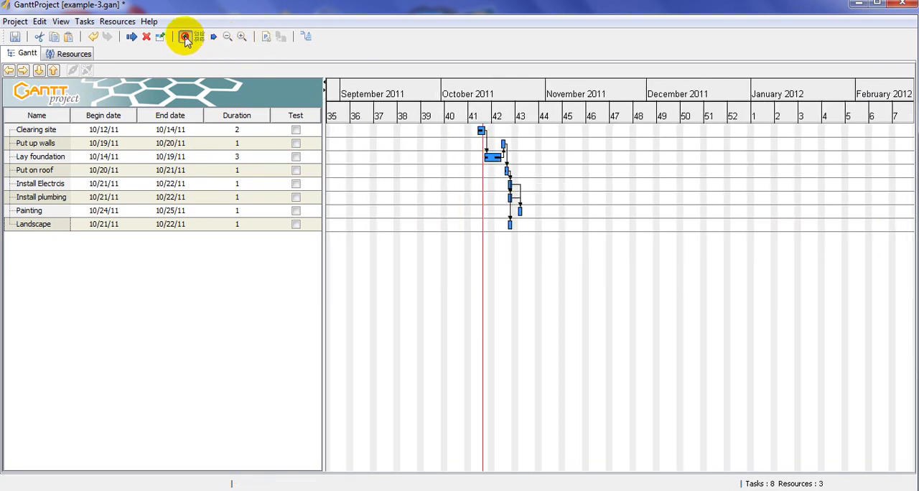
click(185, 38)
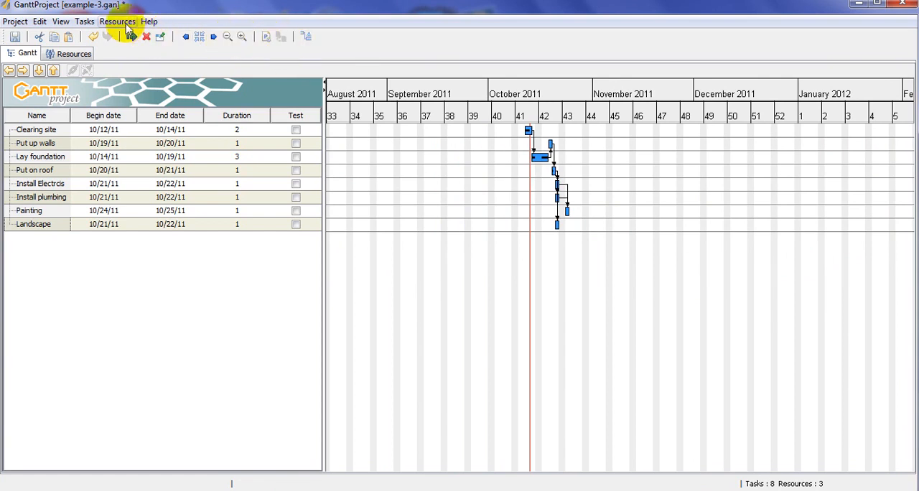
- Save the current project state under the name Save_1
click(266, 37)
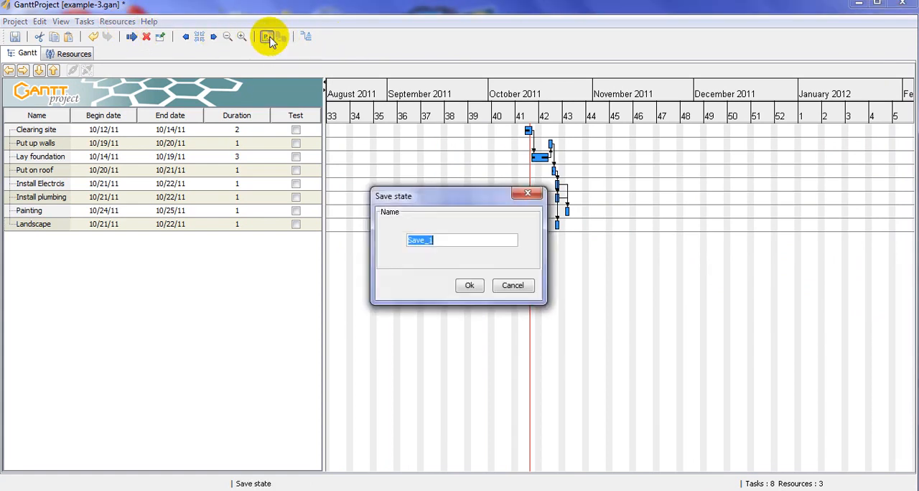
click(467, 287)
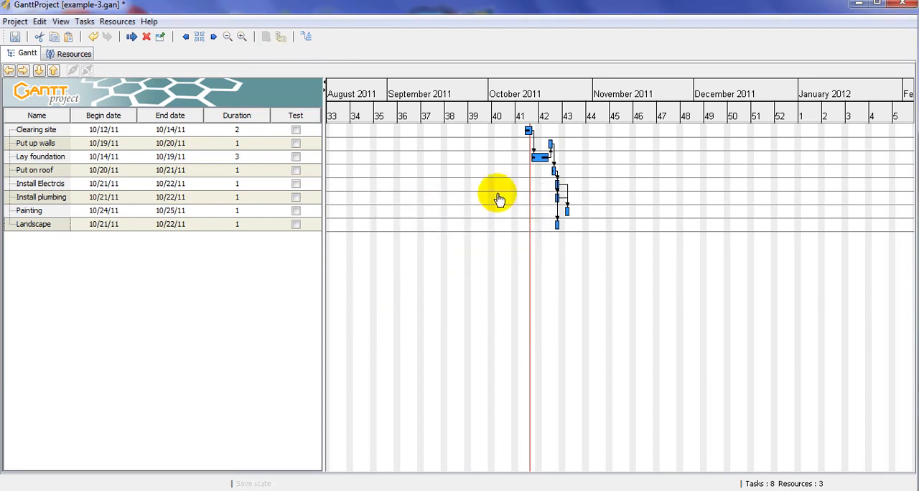